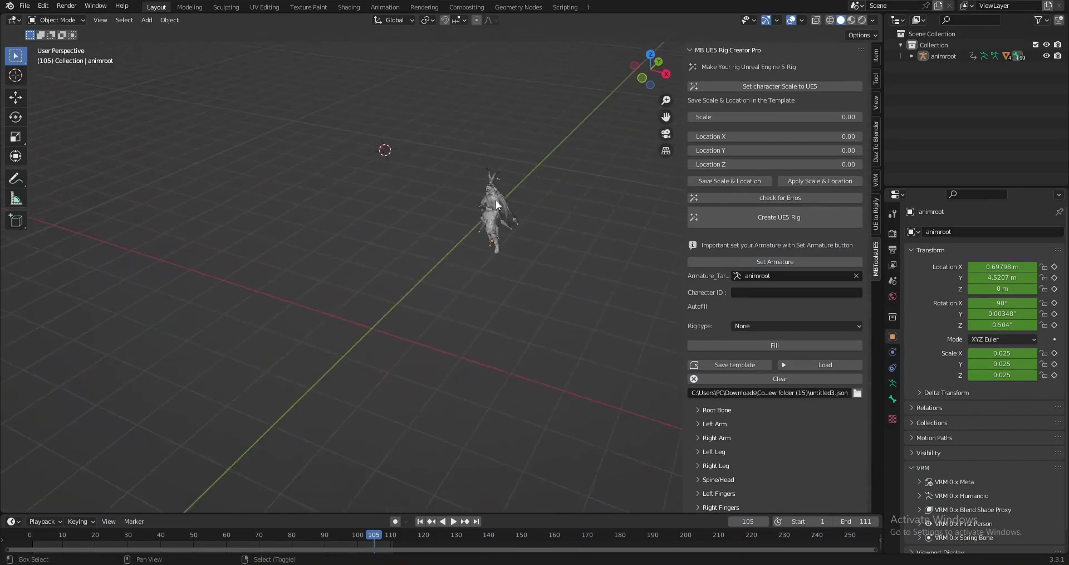
Play the character's animation in short runs and inspect its motion from several angles
key("space")
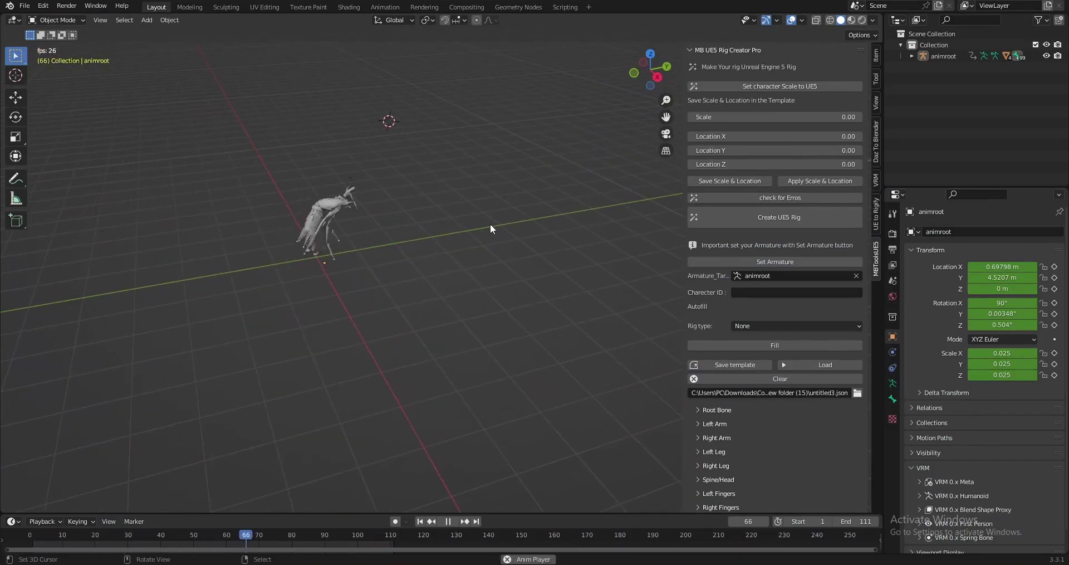
middle_click_drag(492, 221, 507, 216)
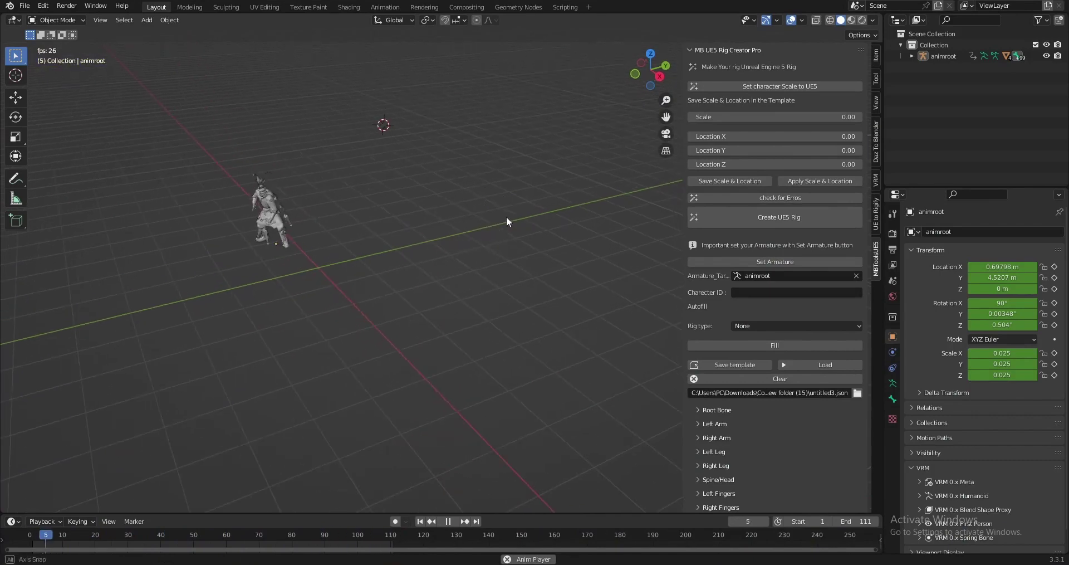
key("space")
middle_click_drag(442, 190, 446, 210, "shift")
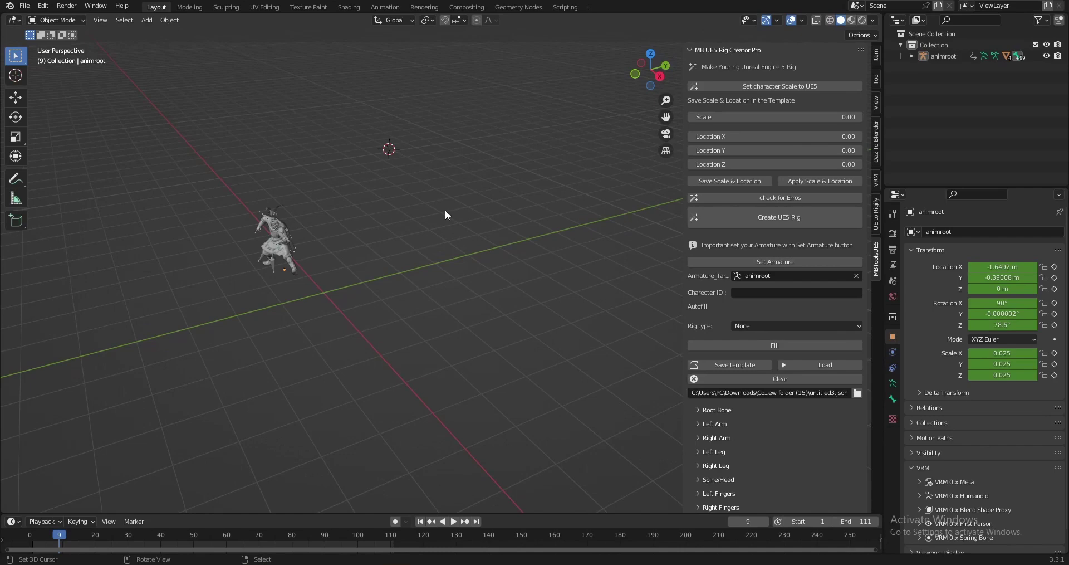
key("space")
middle_click_drag(353, 245, 385, 264)
key("space")
Clear the rotation and location of the animroot armature's pose bones at frame 1
left_click(295, 300)
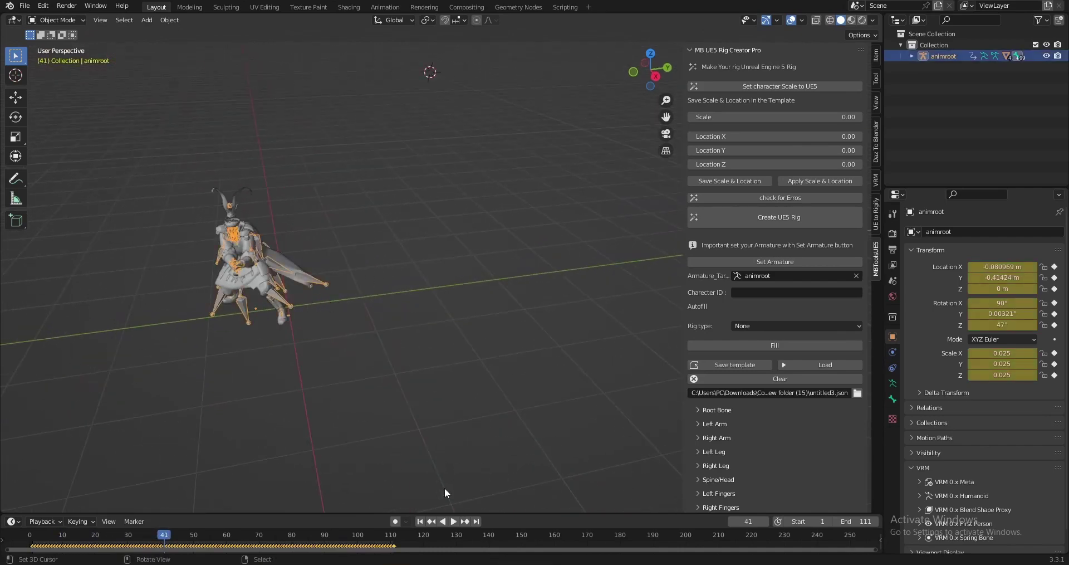
left_click(419, 521)
middle_click_drag(434, 401, 429, 306)
key("ctrl+Tab")
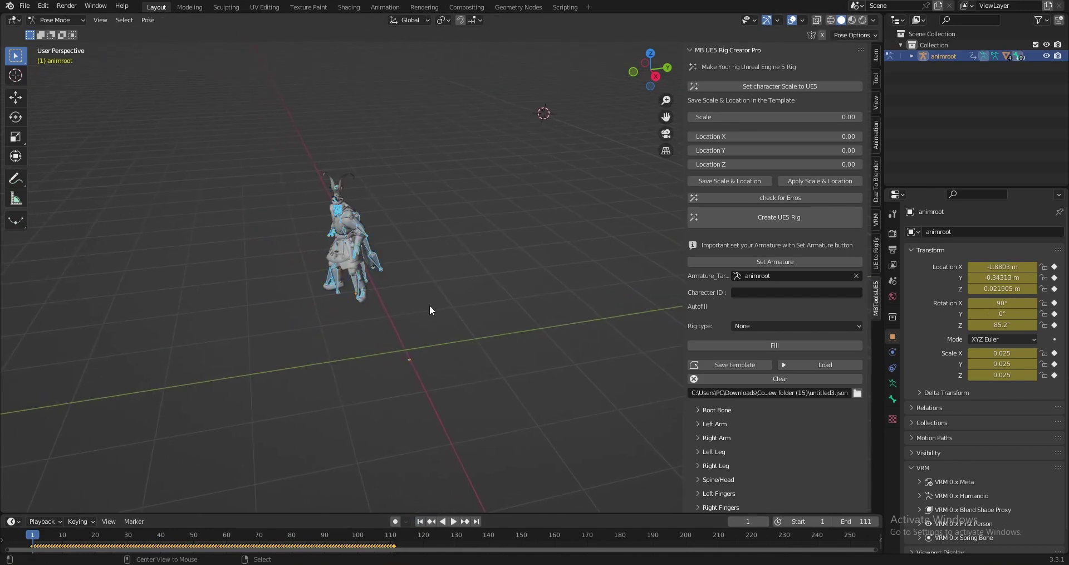
key("alt+r")
key("alt+g")
middle_click_drag(388, 262, 396, 322)
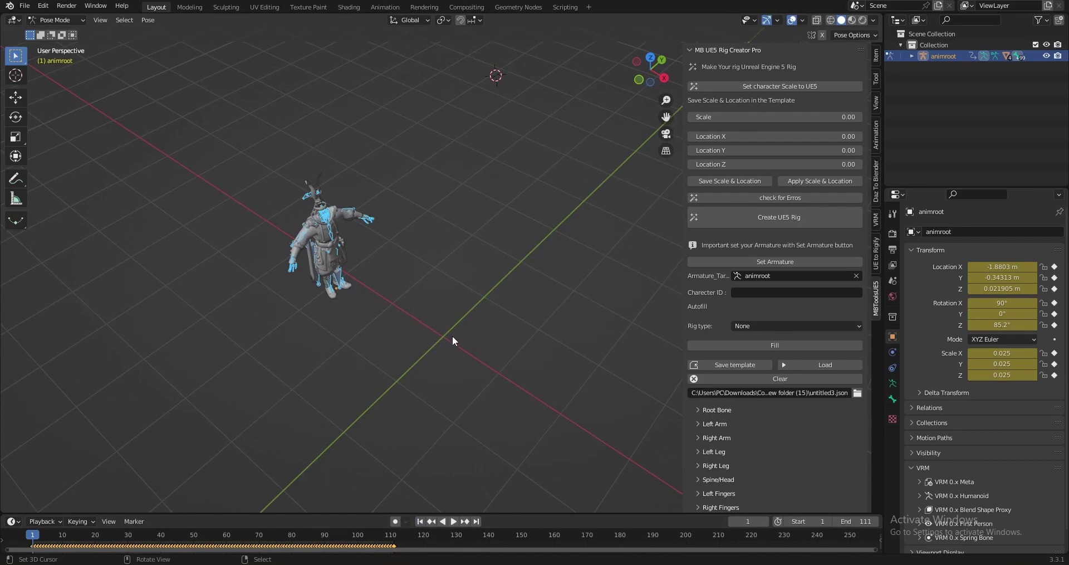
middle_click_drag(472, 316, 421, 304)
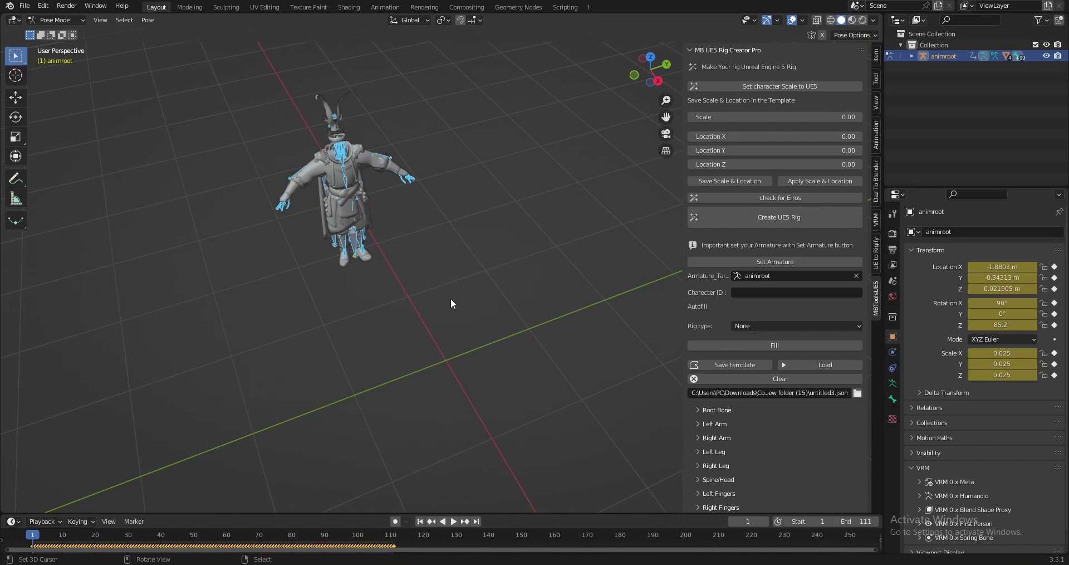
middle_click_drag(450, 299, 527, 344)
key("ctrl+Tab")
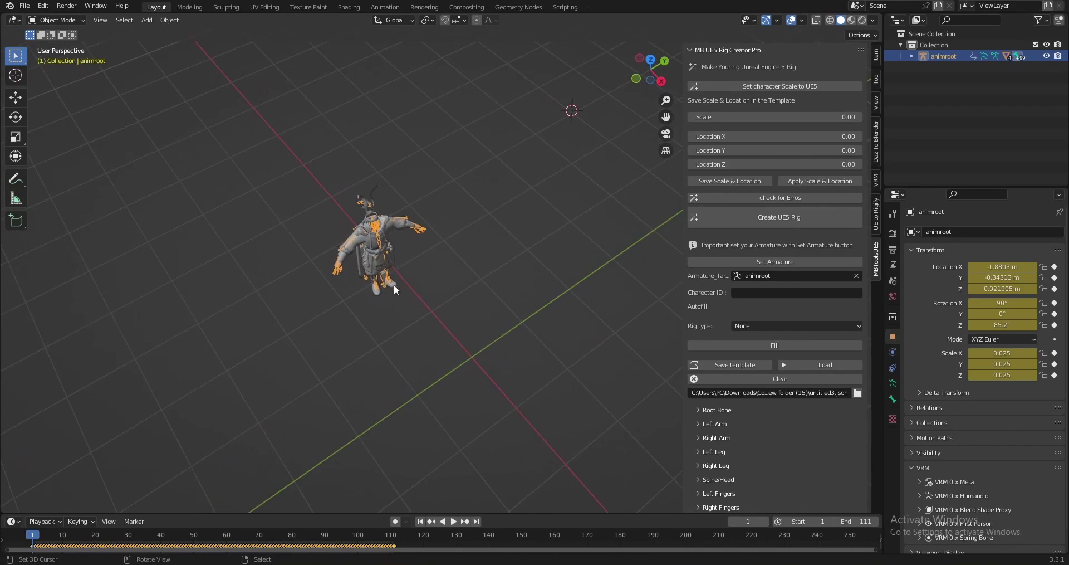
middle_click_drag(495, 380, 522, 363)
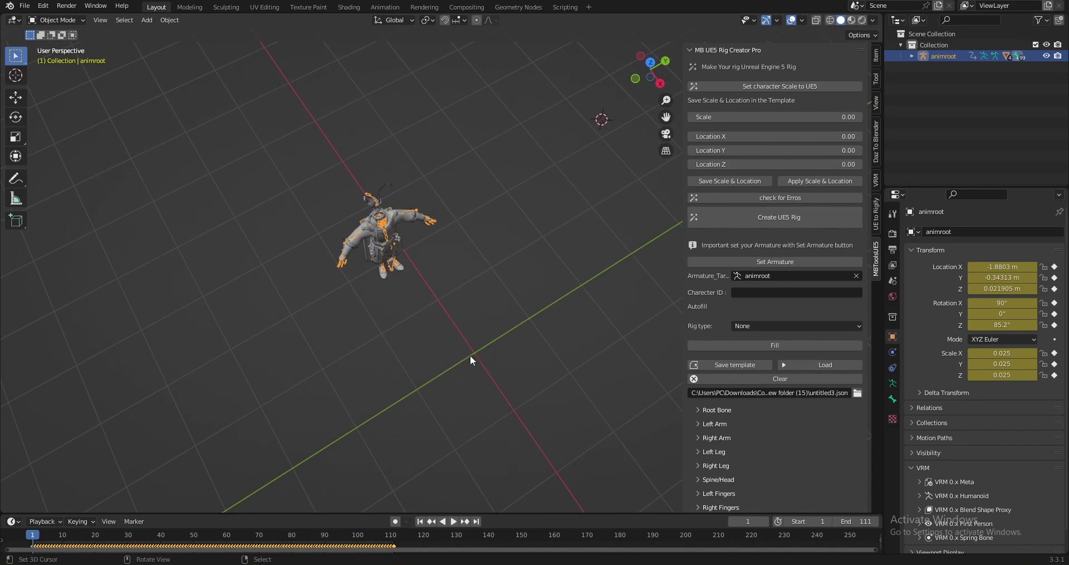
key("ctrl+Tab")
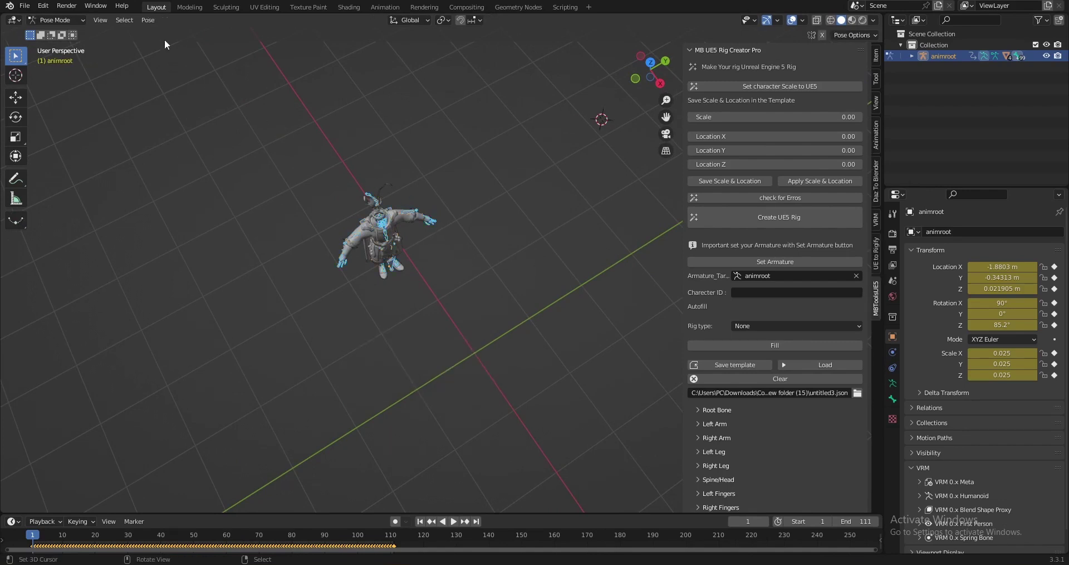
left_click(125, 20)
mouse_move(202, 42)
left_click(278, 44)
Move the armature's selected pose bones with the Move tool in top view so the character stands on the world origin
left_click(16, 97)
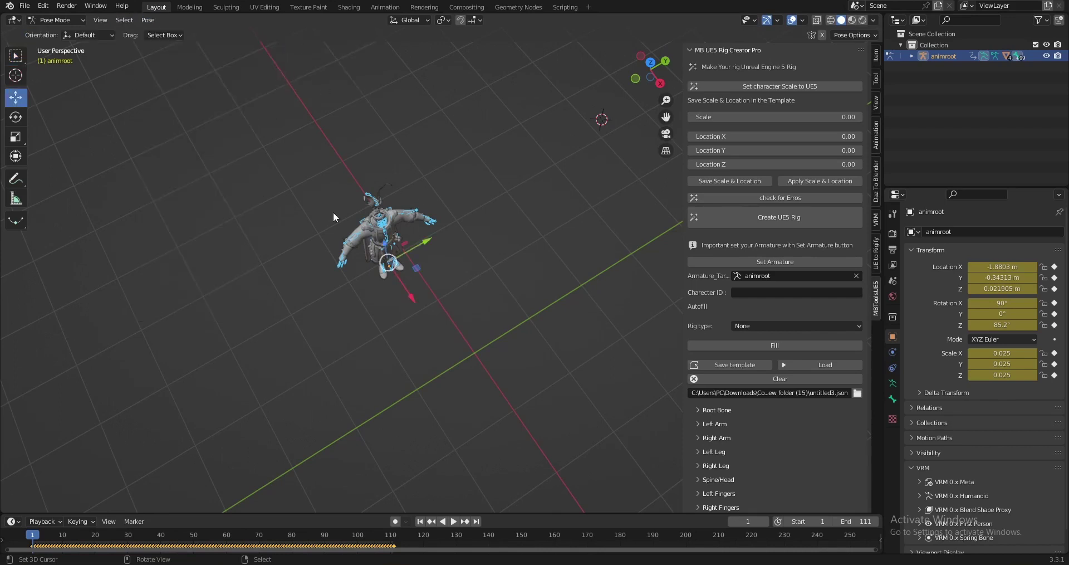
key("KP_7")
left_click_drag(383, 301, 510, 281)
scroll(510, 281, "up", 4)
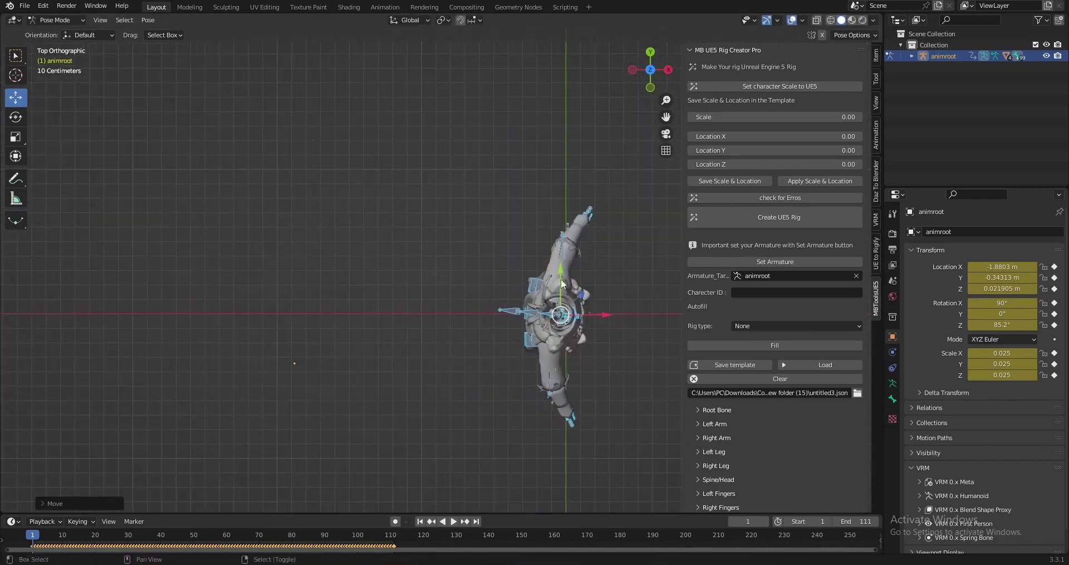
middle_click_drag(562, 280, 477, 270, "shift")
left_click_drag(481, 301, 484, 300)
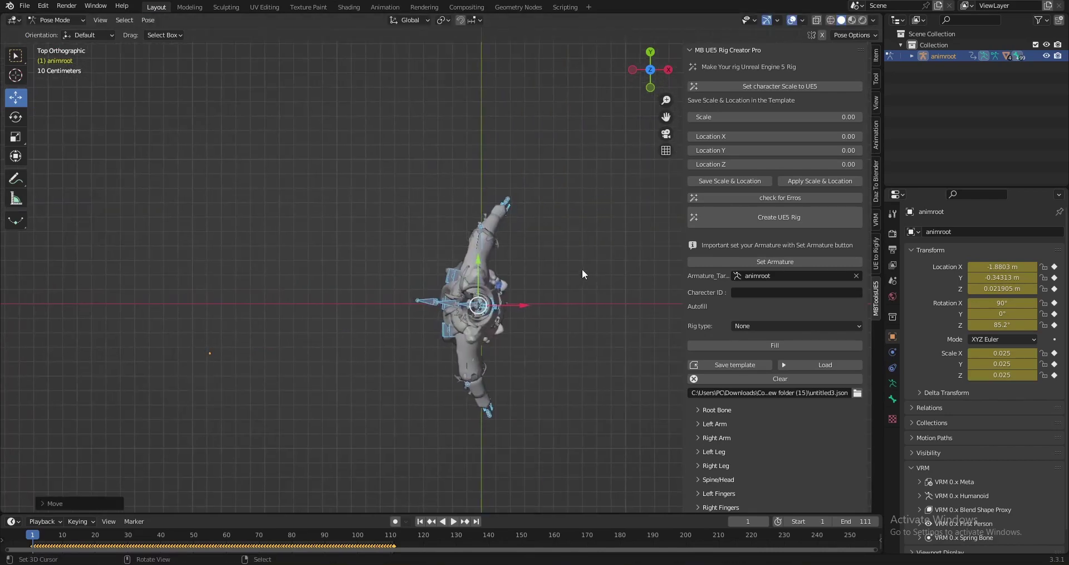
Rotate the posed rig about -4.1° and about a further -0.5° in top view to align it with the axes
key("r")
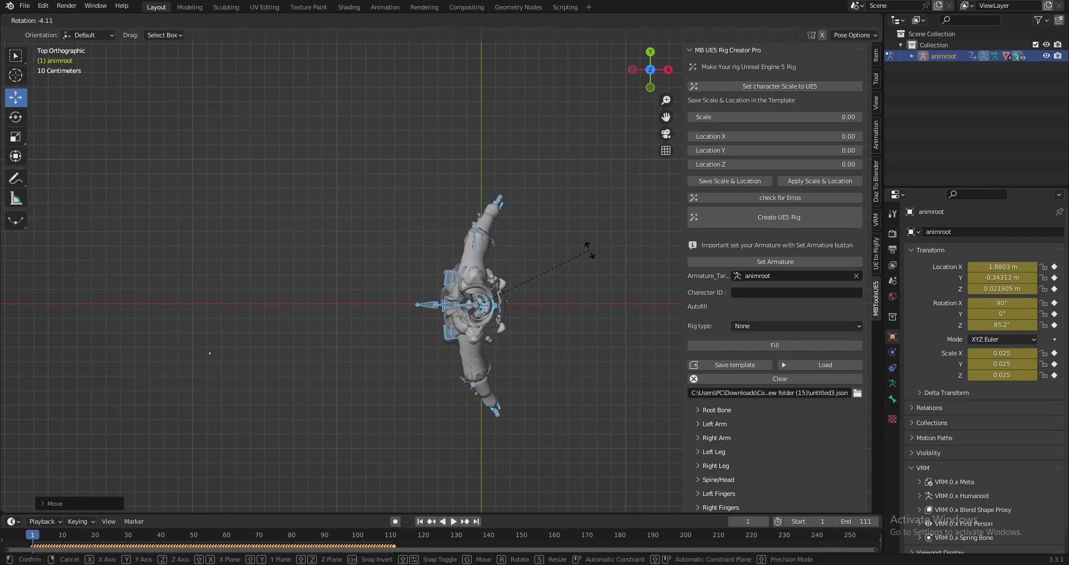
left_click(589, 249)
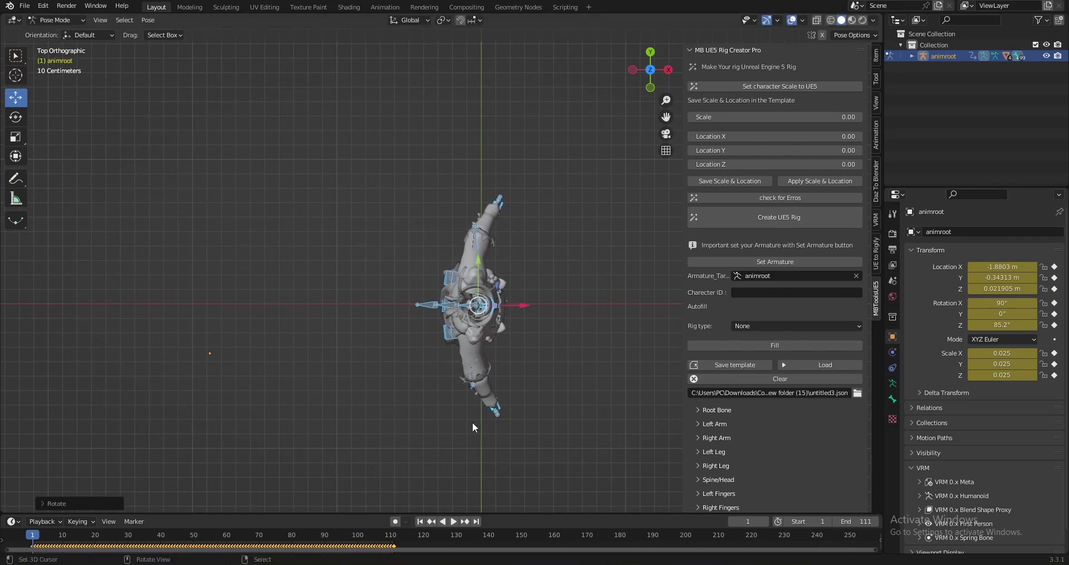
key("r")
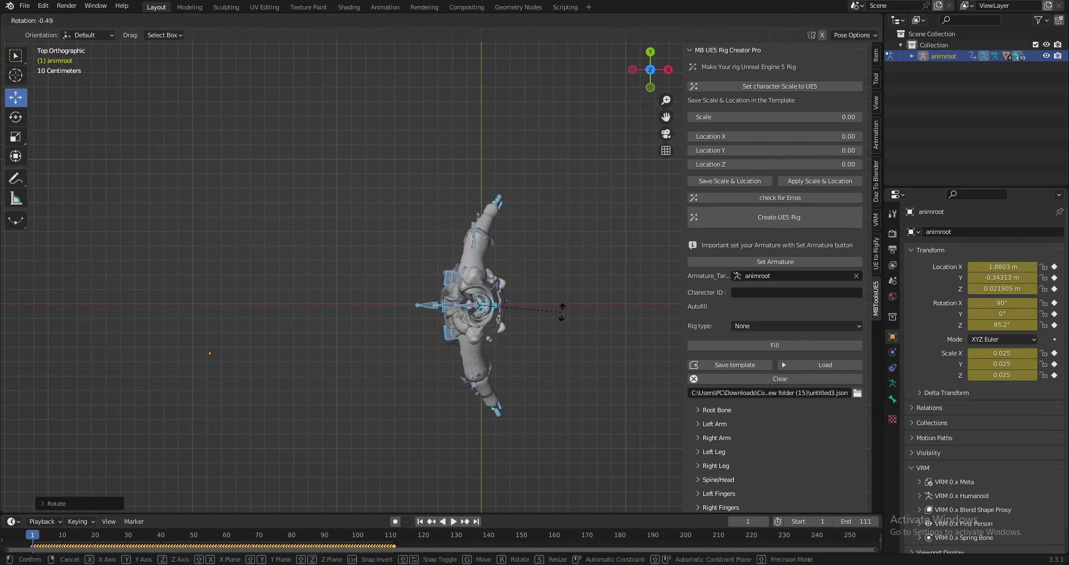
left_click(560, 314)
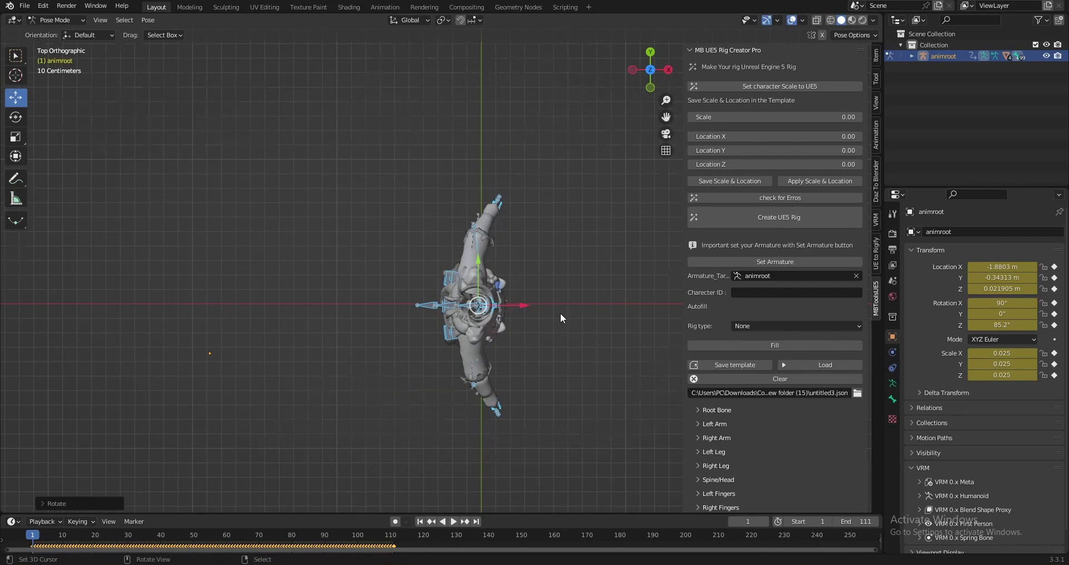
Lower the posed rig slightly in front view so the character's feet meet the ground line
key("KP_1")
middle_click_drag(526, 333, 485, 325, "shift")
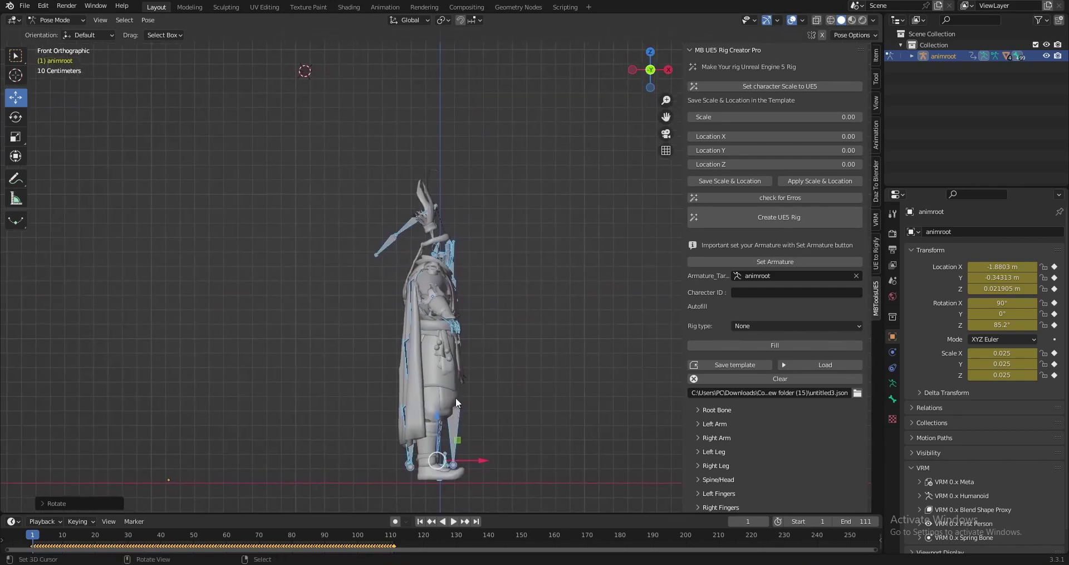
left_click_drag(438, 414, 439, 416)
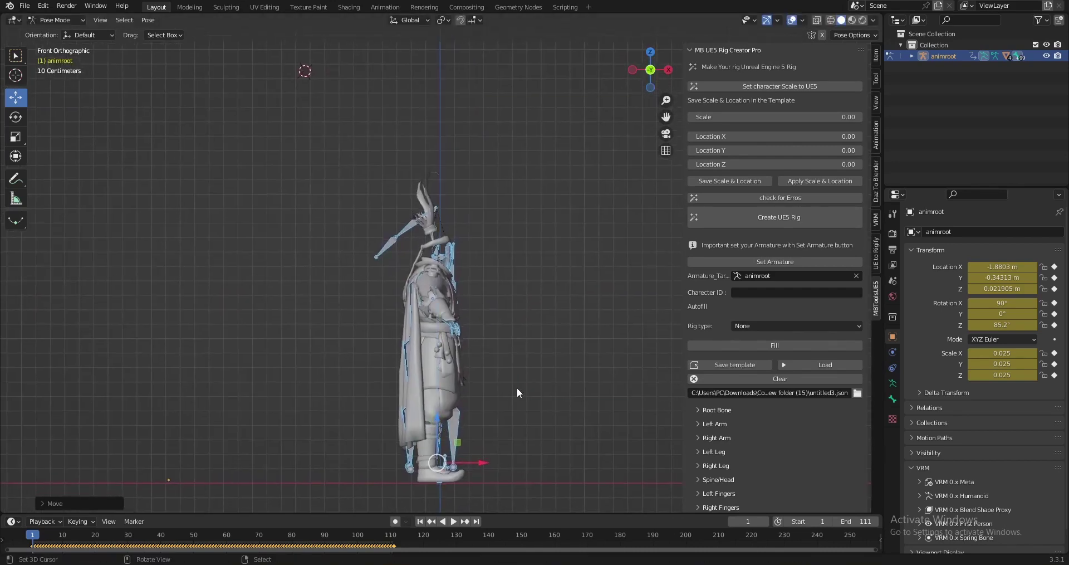
Rotate the posed rig -90° around Z to face the front, and nudge it along X to center it on the origin
type("rz-90")
key("Return")
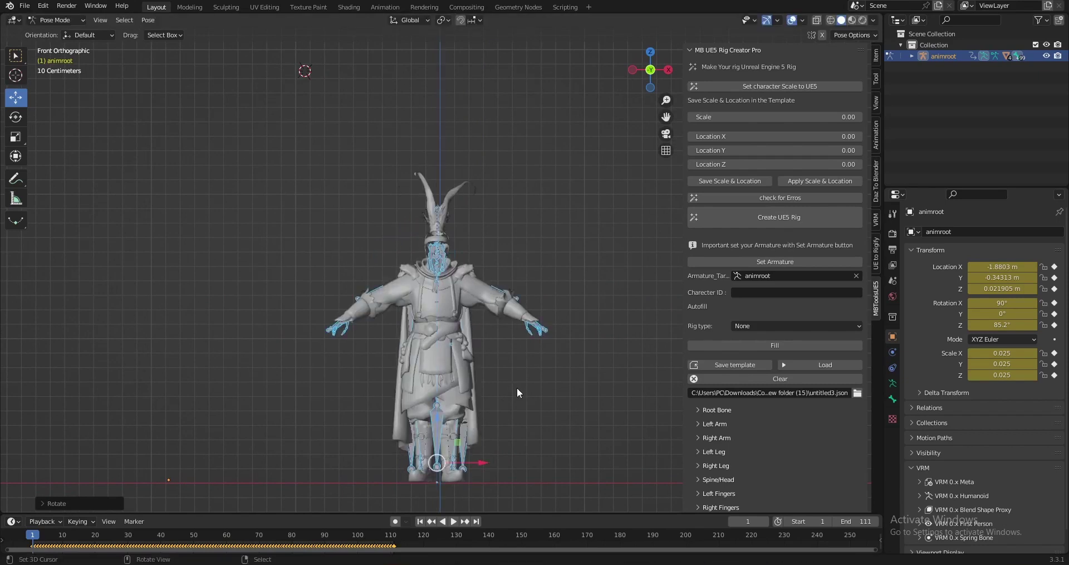
left_click_drag(480, 463, 482, 464)
scroll(475, 262, "up", 3)
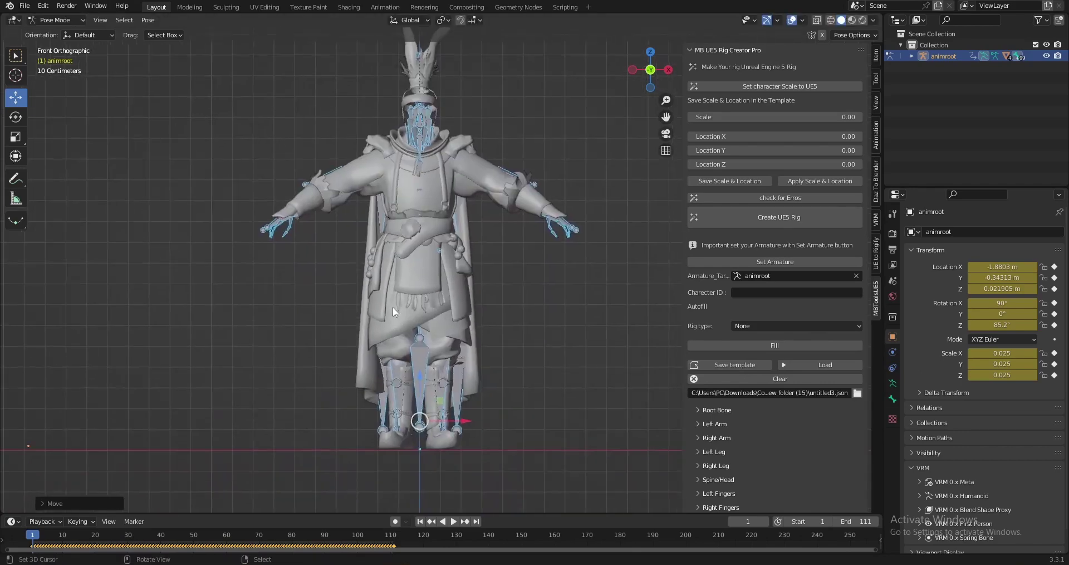
key("KP_3")
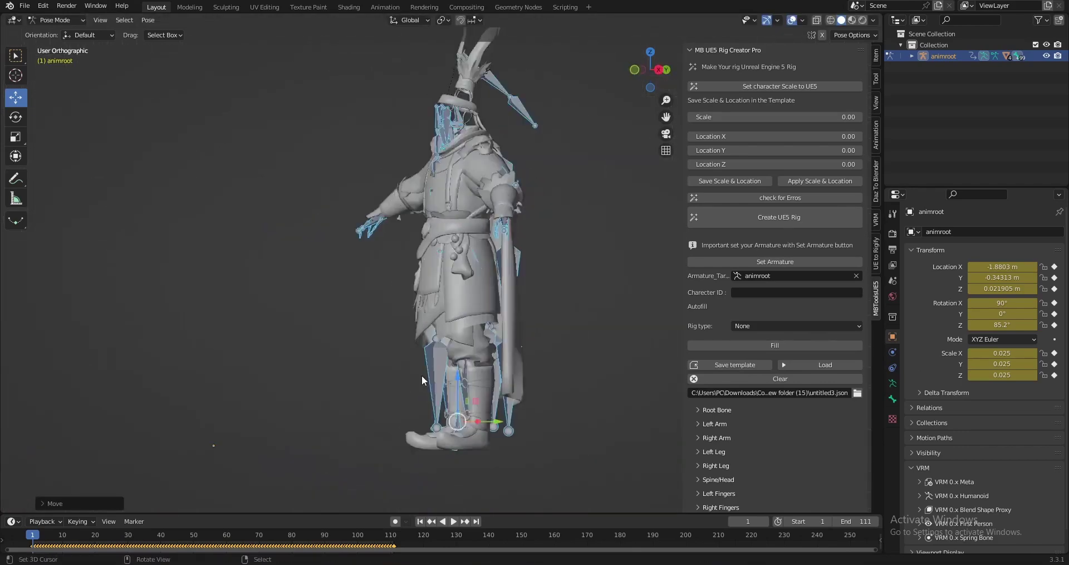
key("KP_1")
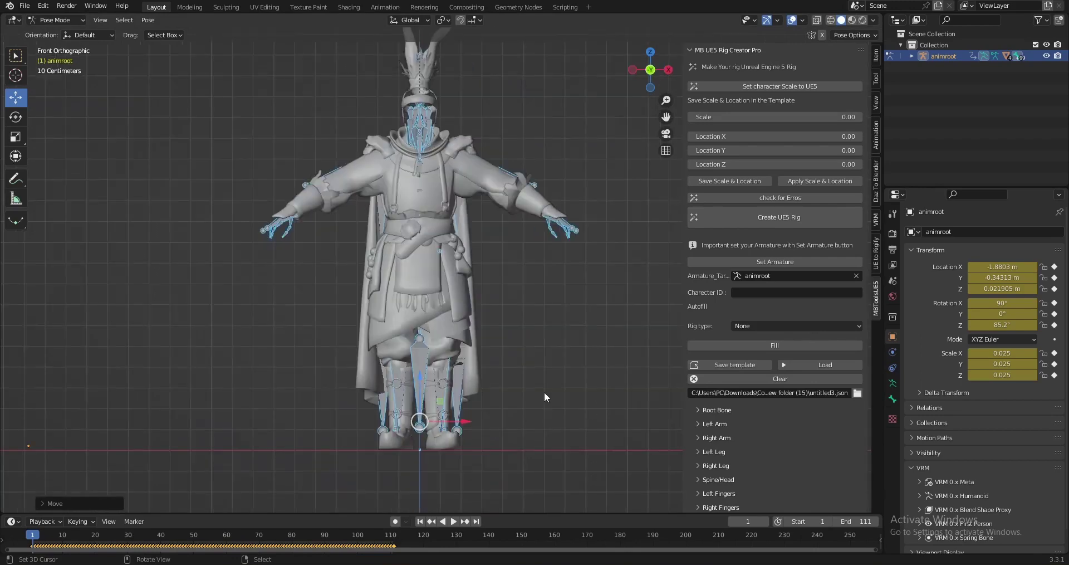
Return to Object Mode and enable Animation Processing in the rig creator's Utility tools
key("ctrl+Tab")
scroll(827, 440, "down", 3)
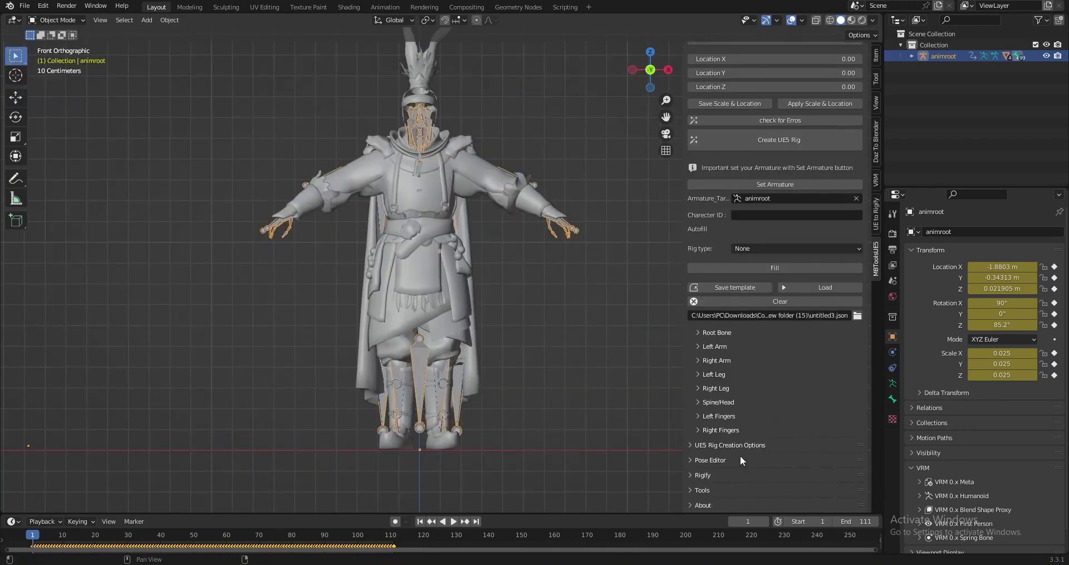
left_click(743, 490)
scroll(752, 476, "down", 6)
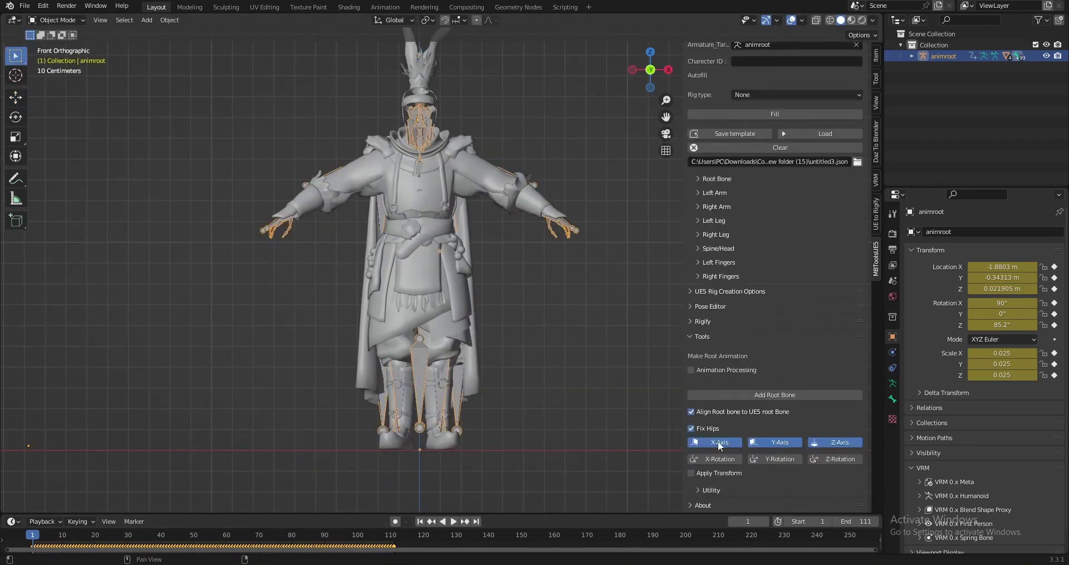
left_click(712, 489)
scroll(730, 473, "down", 4)
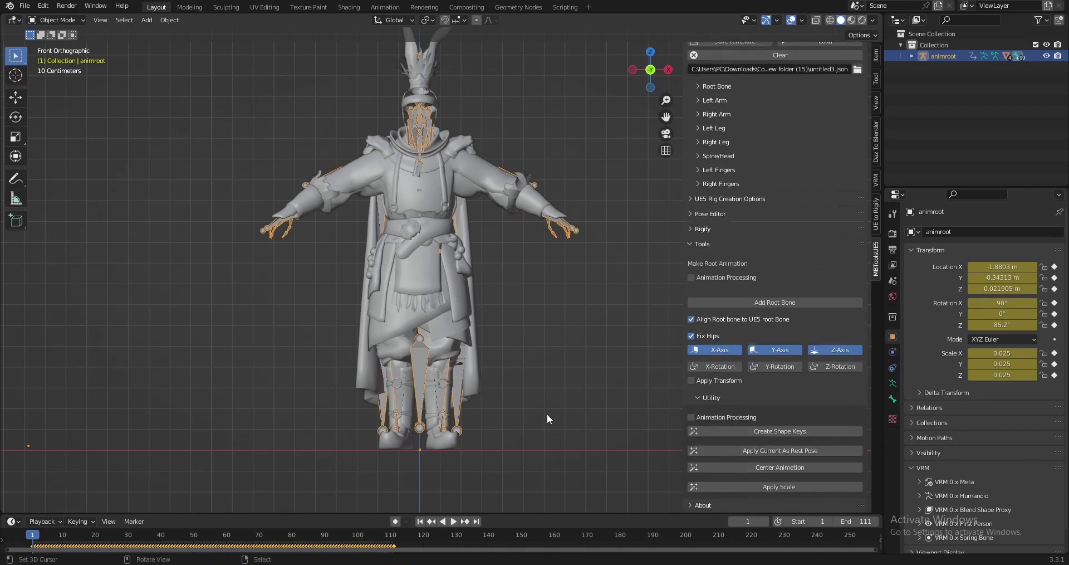
middle_click_drag(635, 444, 654, 429, "shift")
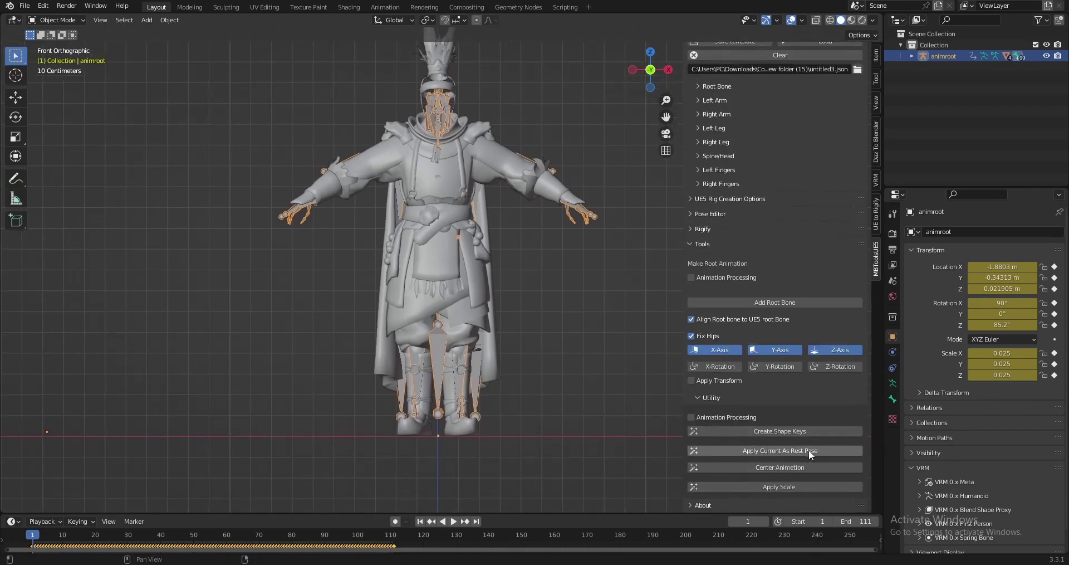
left_click(697, 417)
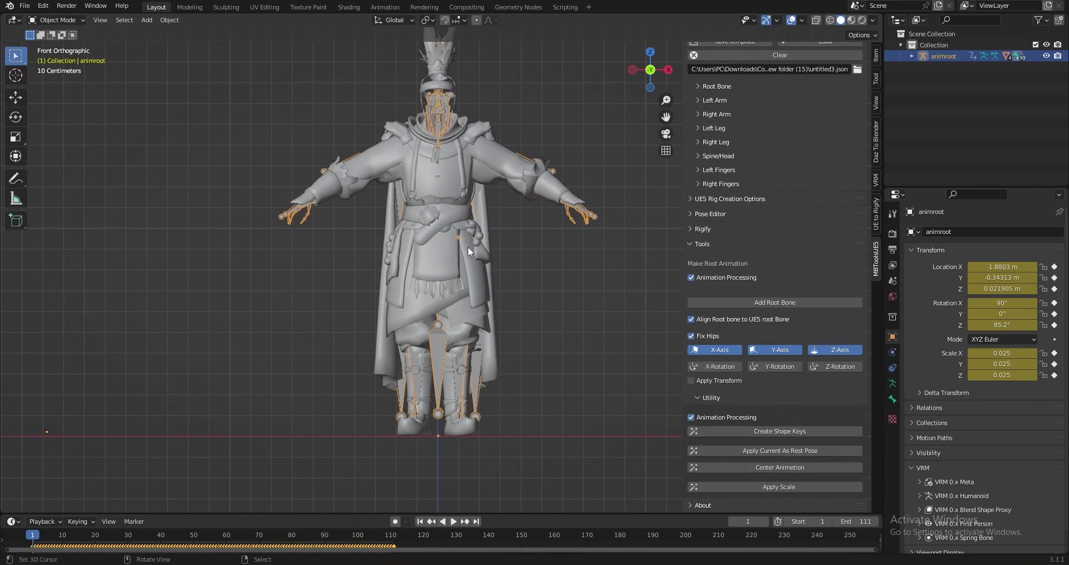
Apply the current pose as the armature's rest pose and confirm the operation
scroll(468, 246, "up", 4, "shift")
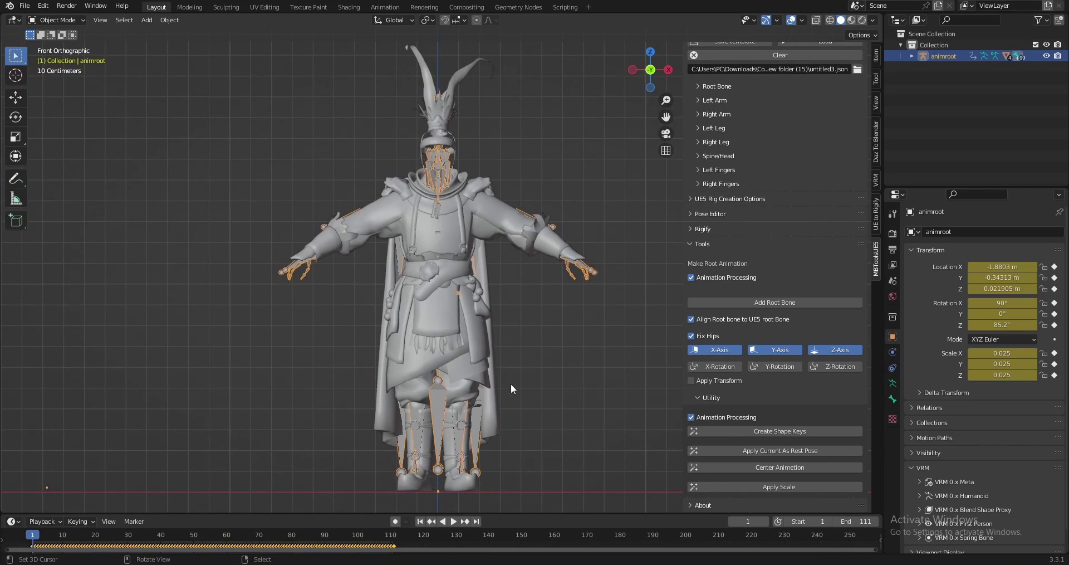
scroll(514, 362, "down", 5, "shift")
left_click(780, 453)
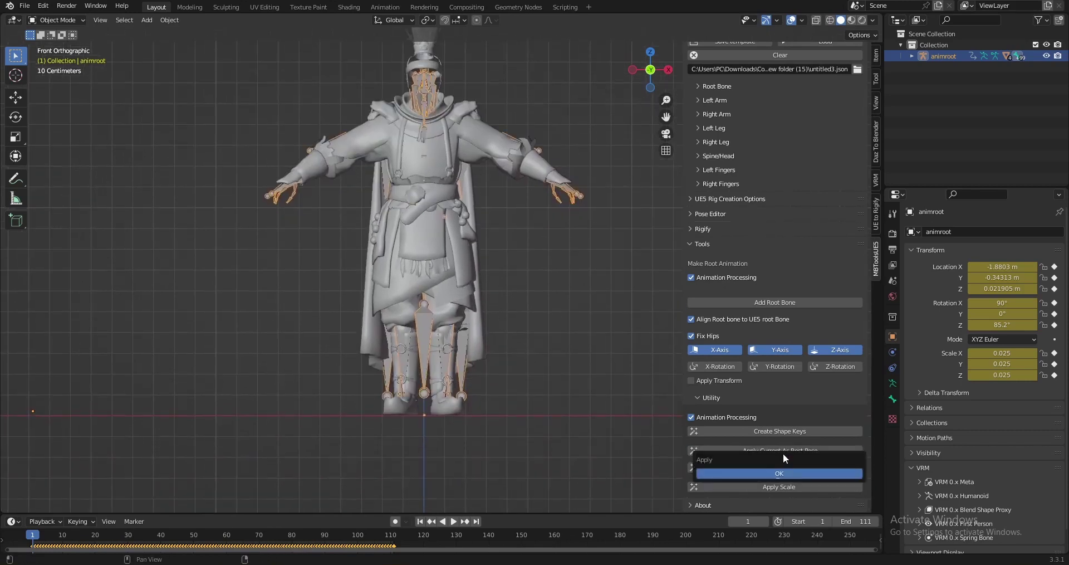
key("Return")
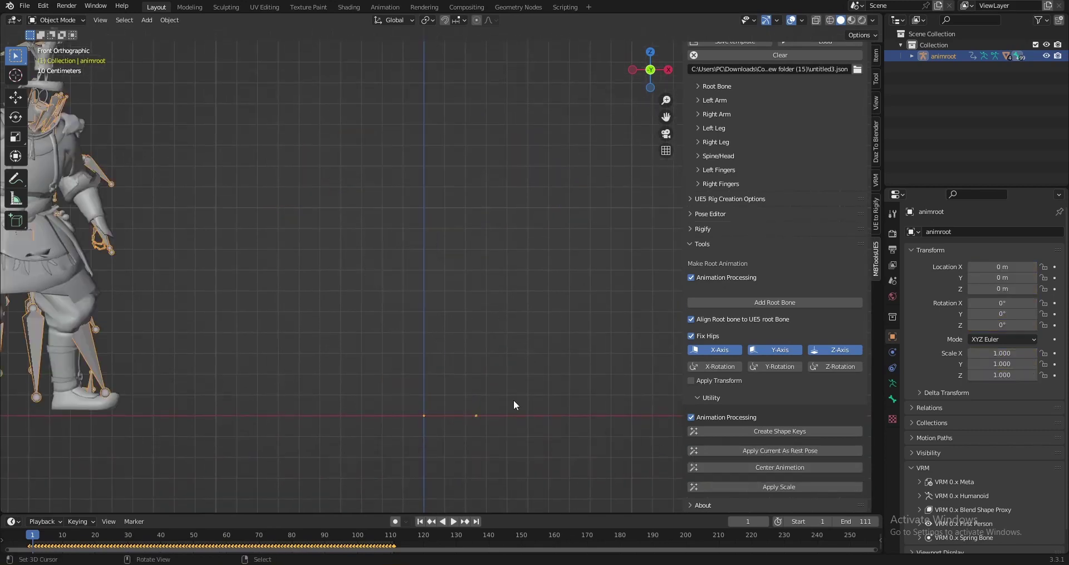
Play the animation briefly in perspective to check the motion after applying the rest pose
middle_click_drag(514, 400, 452, 343)
scroll(468, 341, "down", 2)
key("space")
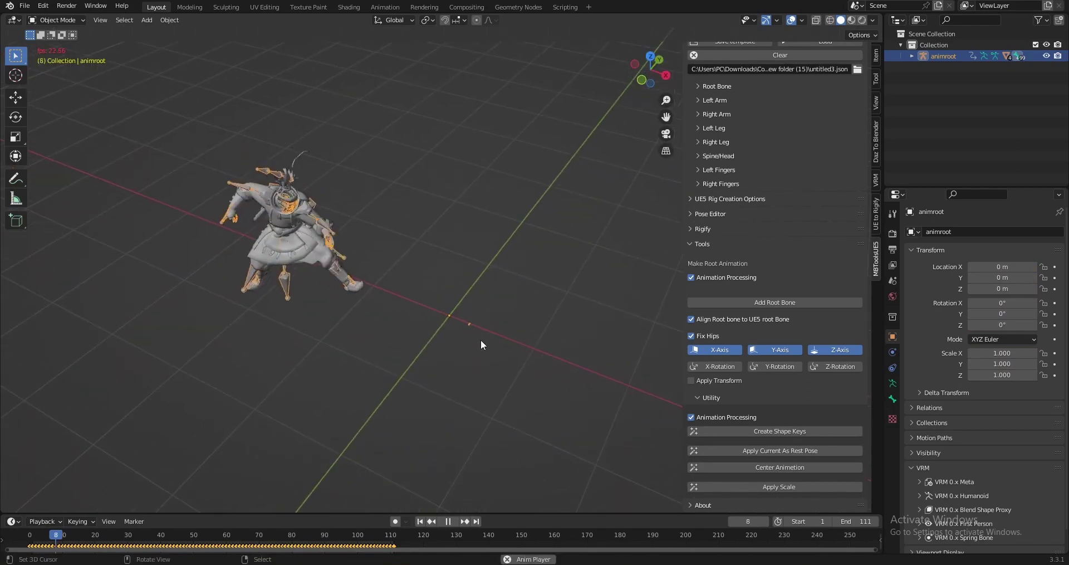
key("space")
Clear all transforms of the pose bones at frame 11 and check the new rest pose in front view
key("ctrl+Tab")
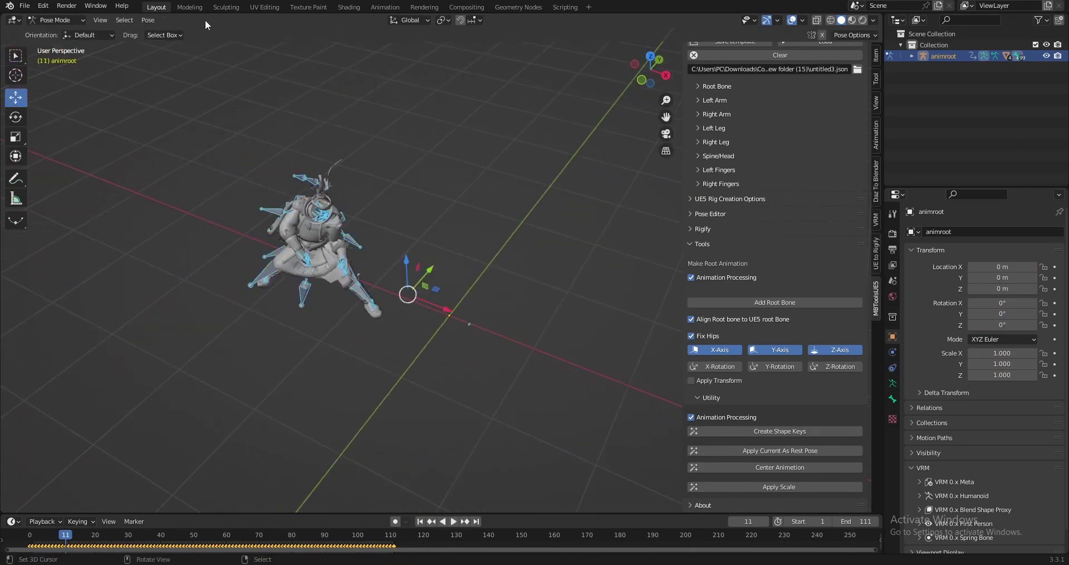
left_click(148, 19)
mouse_move(179, 45)
left_click(288, 44)
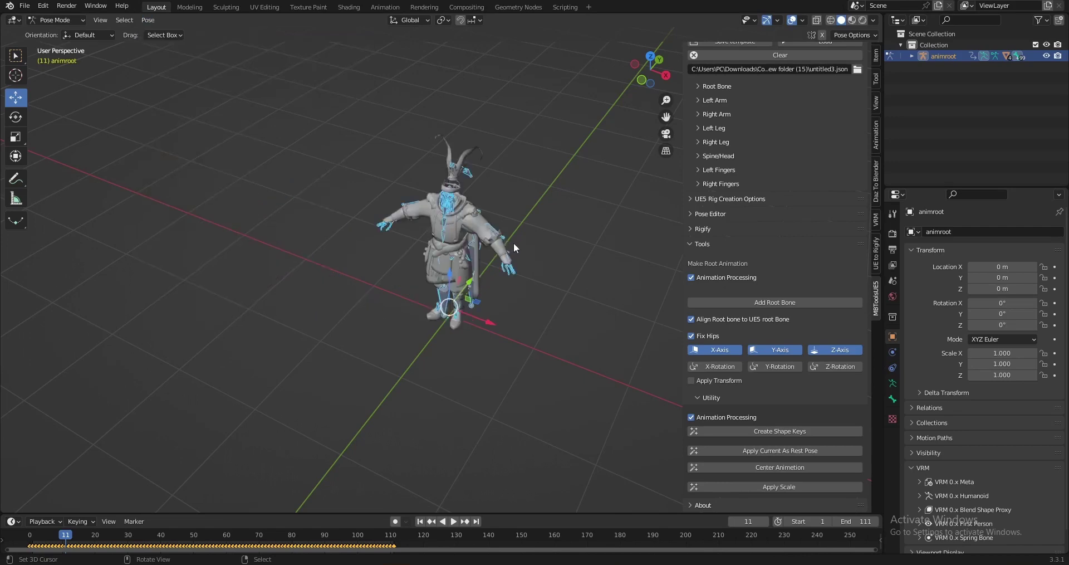
middle_click_drag(514, 242, 453, 318)
key("KP_1")
Return to Object Mode and play the animation again to verify that the character still moves properly
key("ctrl+Tab")
key("space")
key("space")
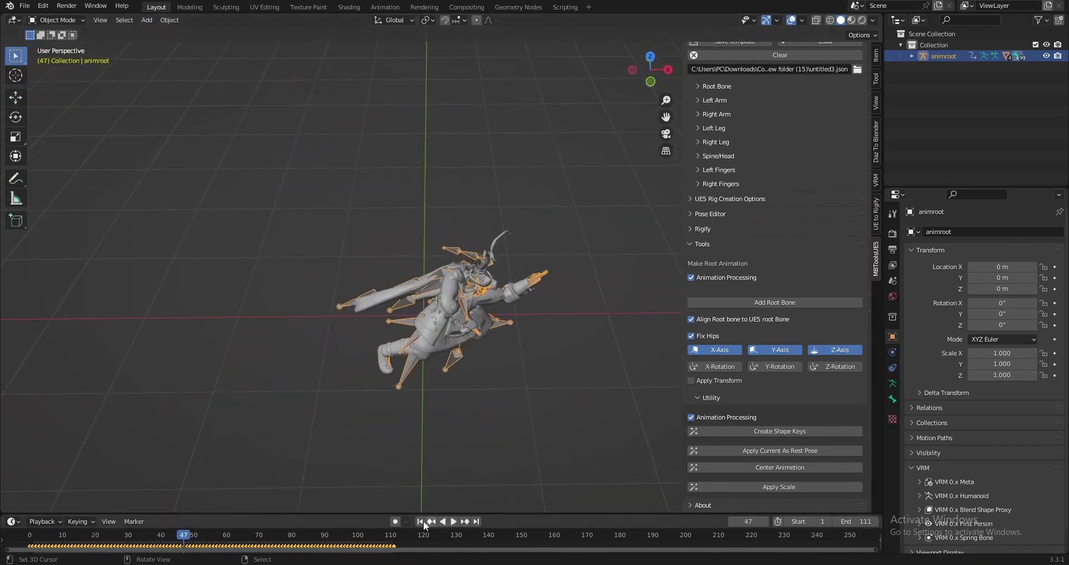
Clear the rotation of all pose bones at frame 1 and return to Object Mode
left_click(420, 520)
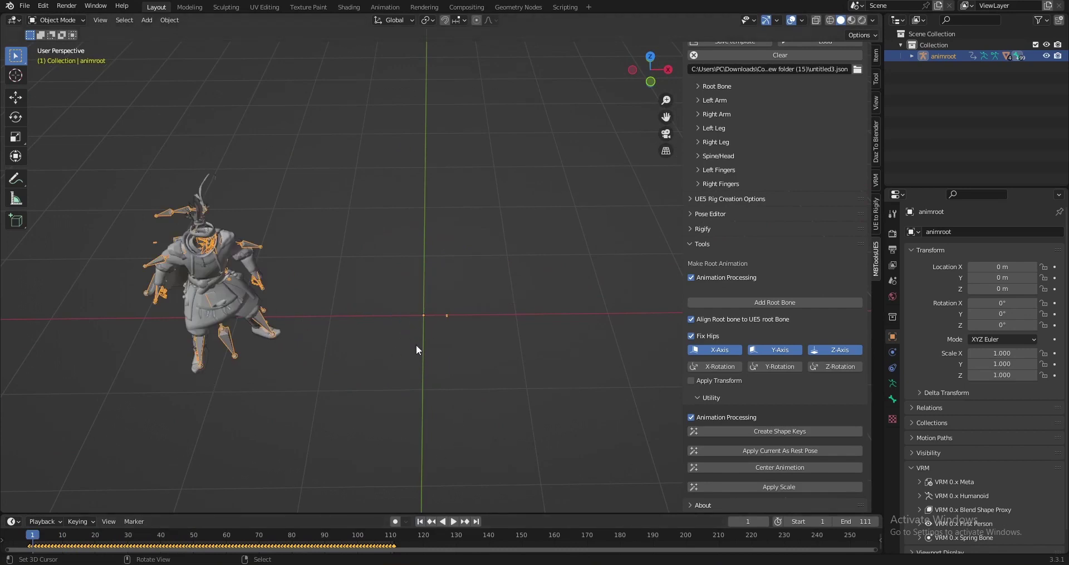
middle_click_drag(417, 345, 434, 315)
key("ctrl+Tab")
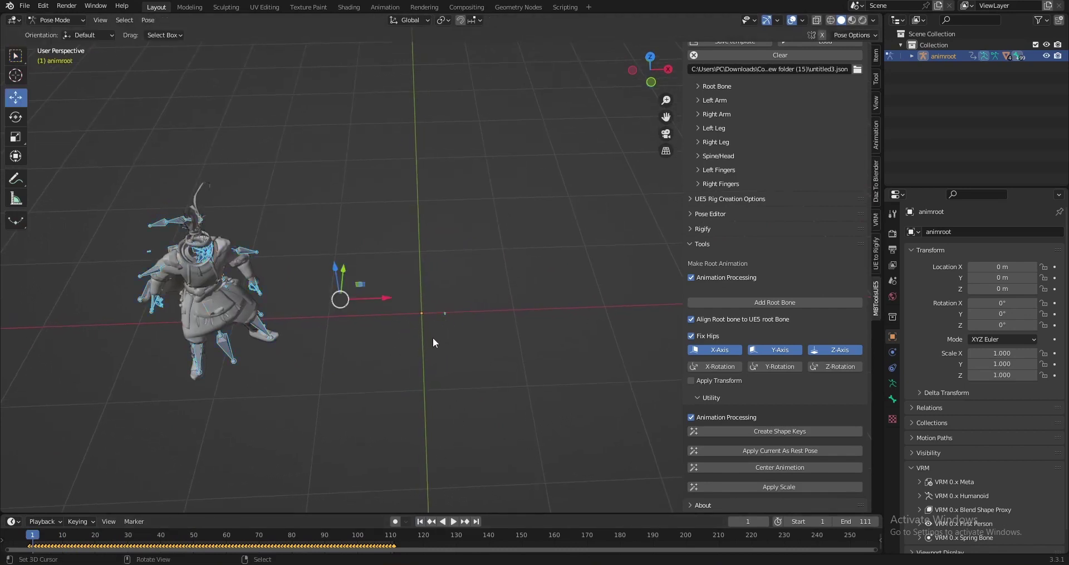
key("alt+r")
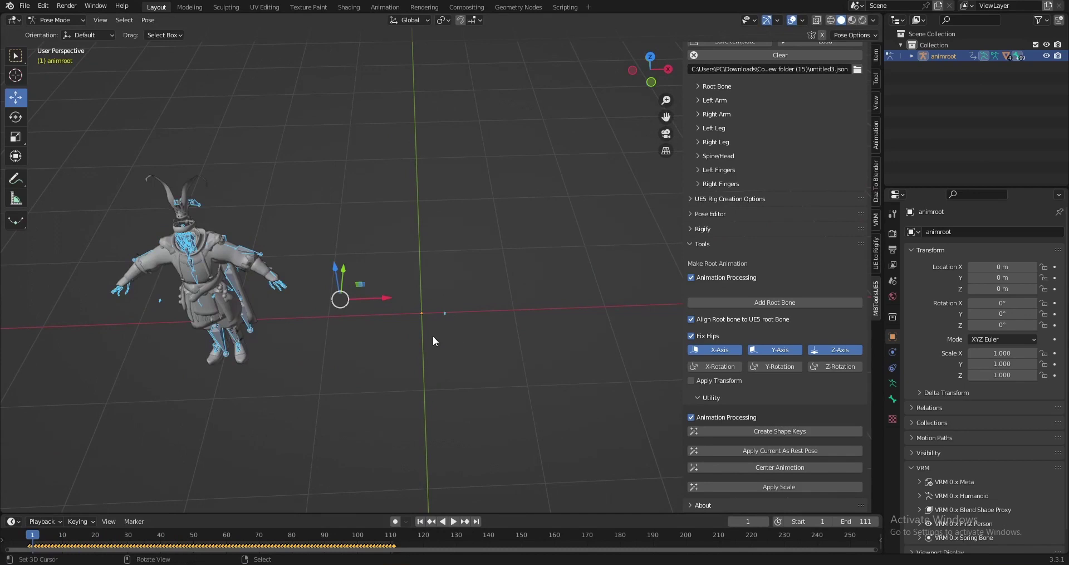
key("ctrl+Tab")
middle_click_drag(431, 331, 400, 320)
left_click(320, 260)
left_click(293, 259)
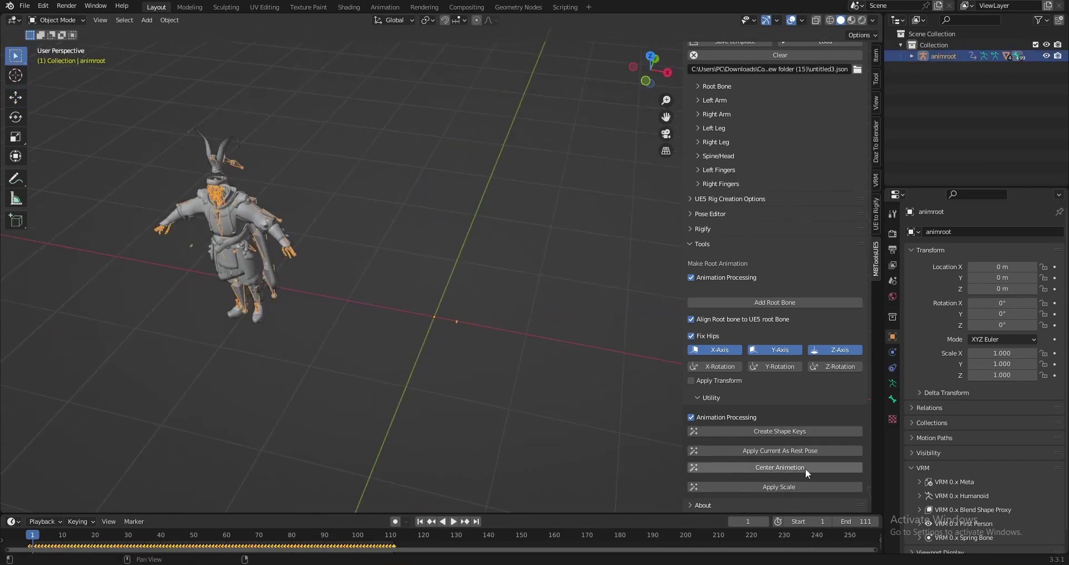
Center the character's animation and apply the current pose as its rest pose, confirming both operations
left_click(791, 467)
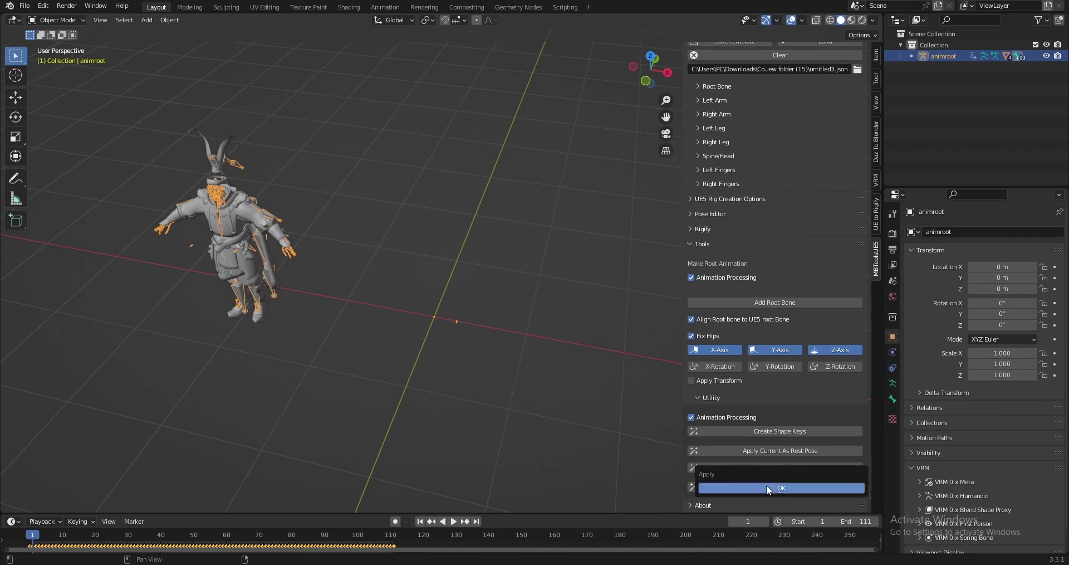
left_click(763, 487)
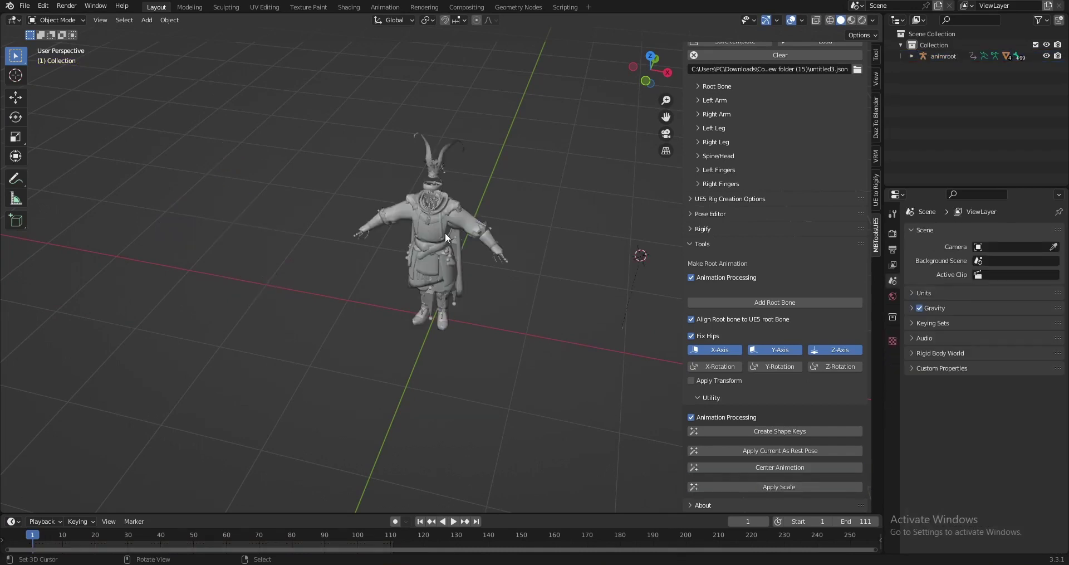
left_click(797, 449)
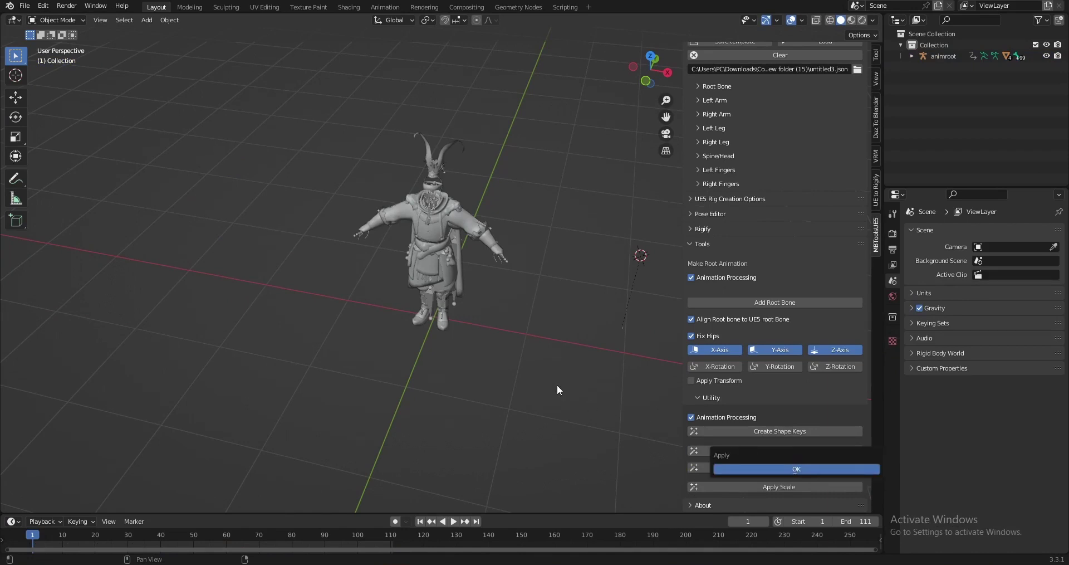
key("Return")
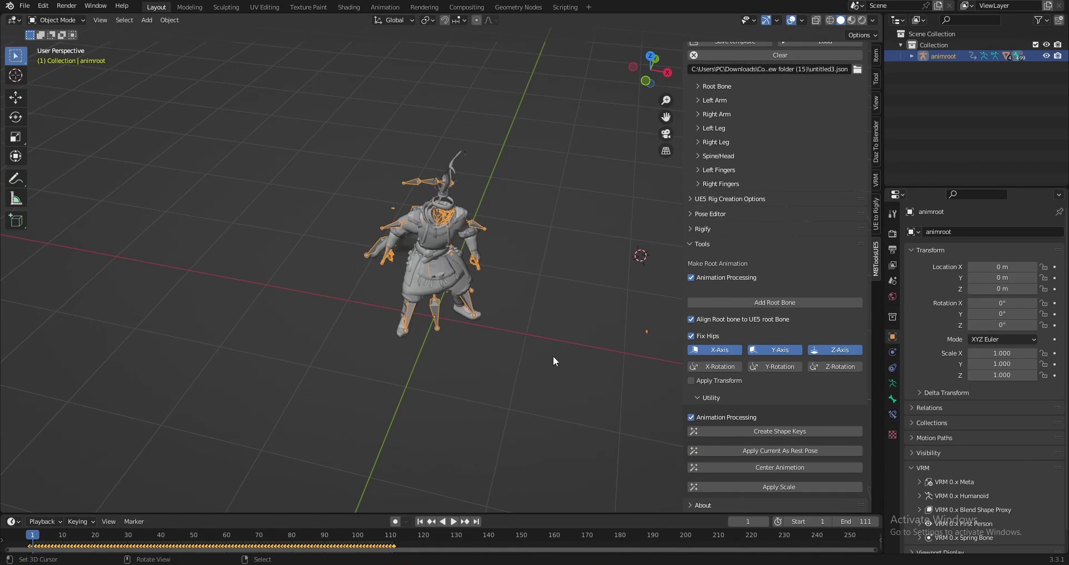
Play the animation in perspective to check the motion of the centered character
middle_click_drag(554, 356, 517, 336)
key("space")
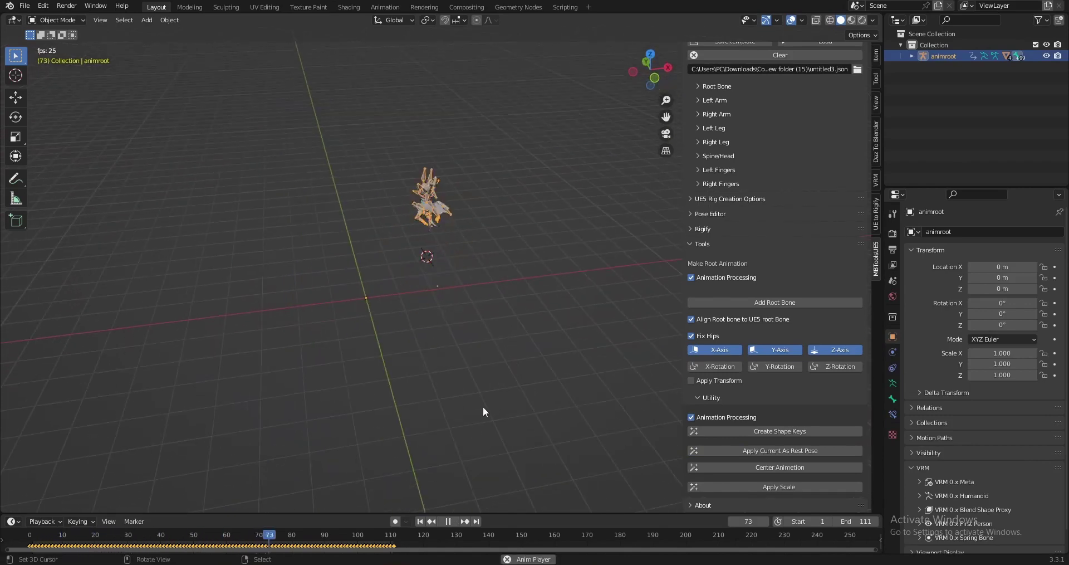
key("space")
key("space")
key("space")
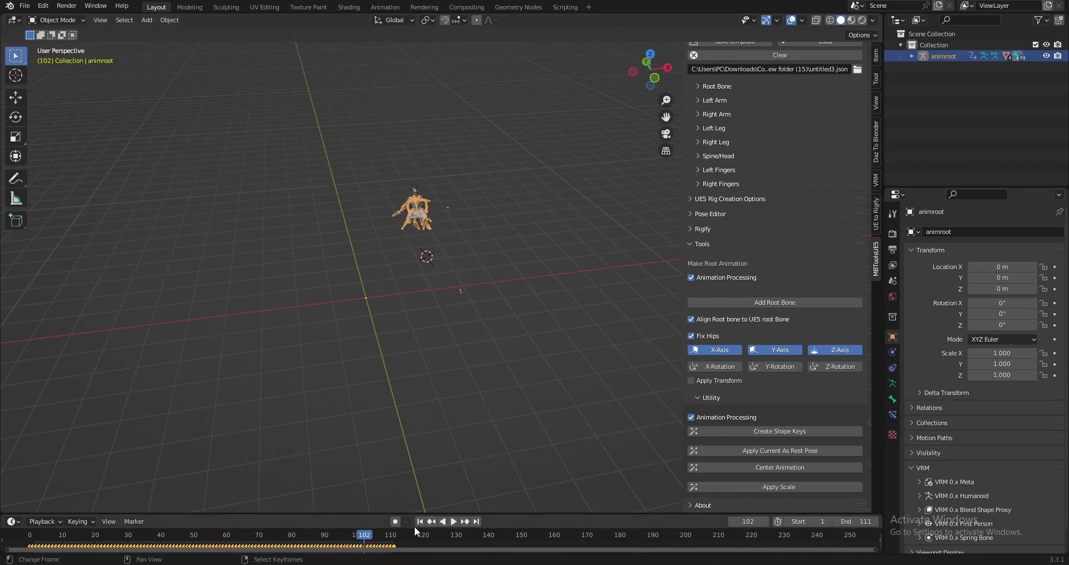
Go back to frame 1, clear the pose bones' rotation to inspect the centered rest pose, and return to Object Mode
left_click(419, 522)
key("ctrl+Tab")
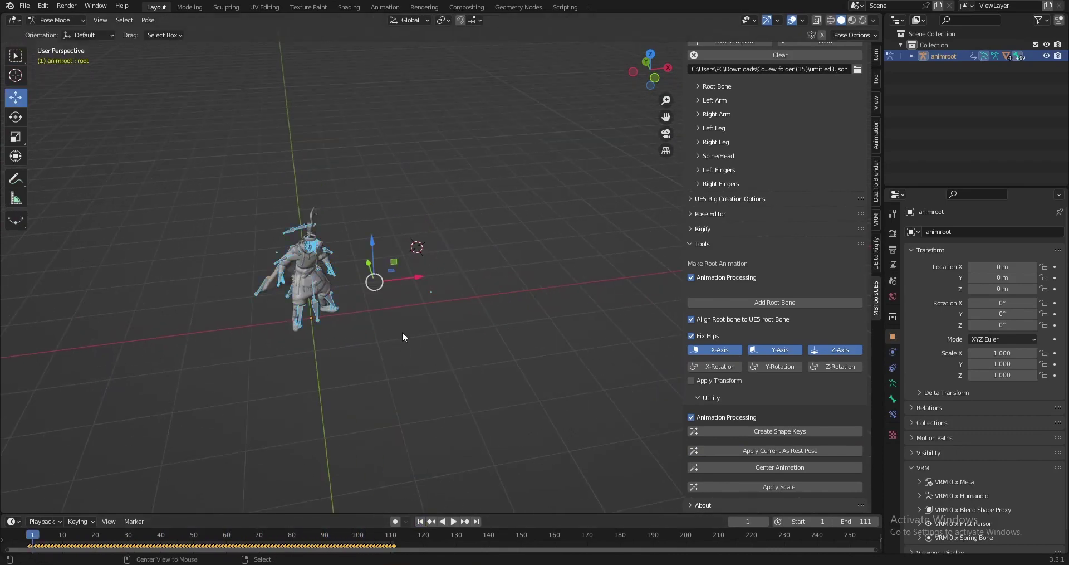
middle_click_drag(402, 332, 436, 335)
key("ctrl+Tab")
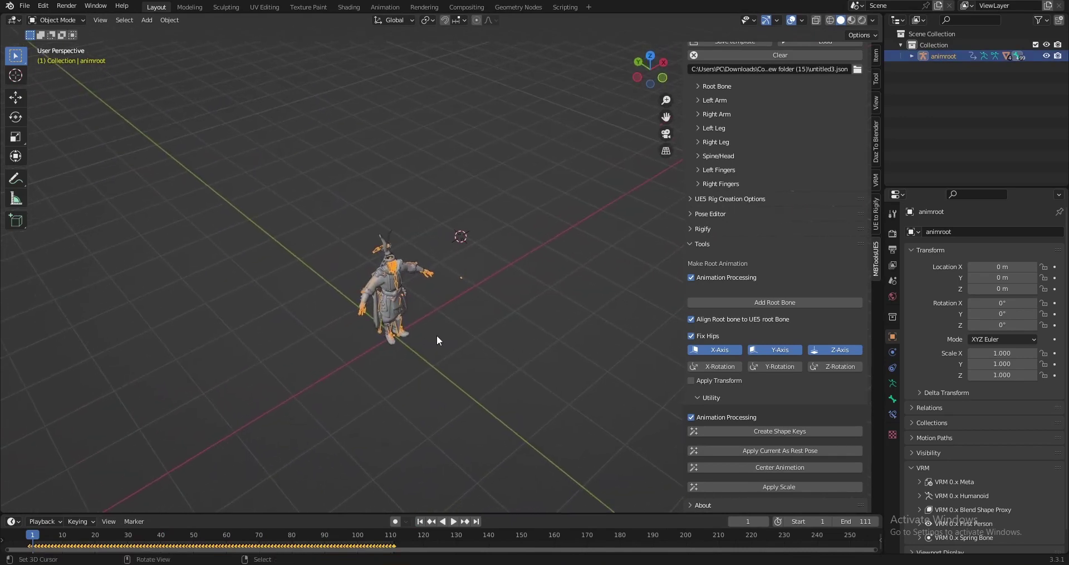
middle_click_drag(369, 271, 432, 306)
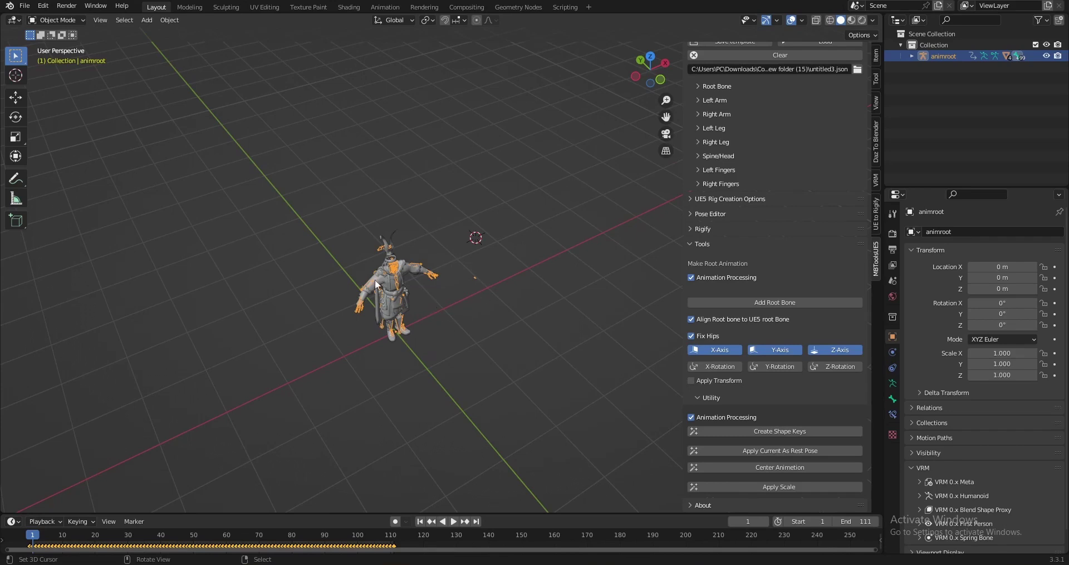
Replay the animation while viewing the character from other angles, and stop it back at frame 1
key("space")
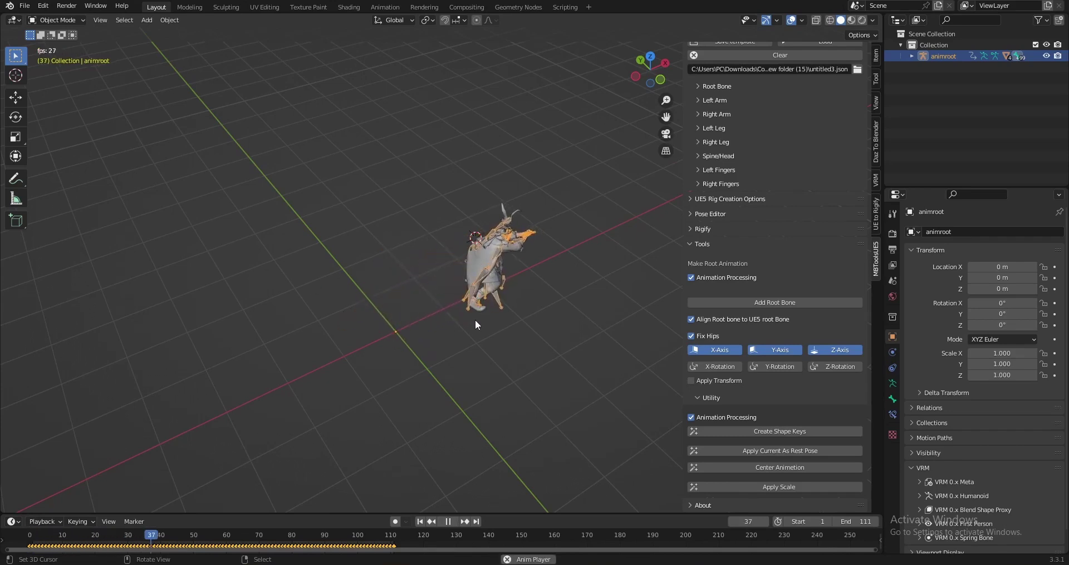
middle_click_drag(476, 319, 435, 303)
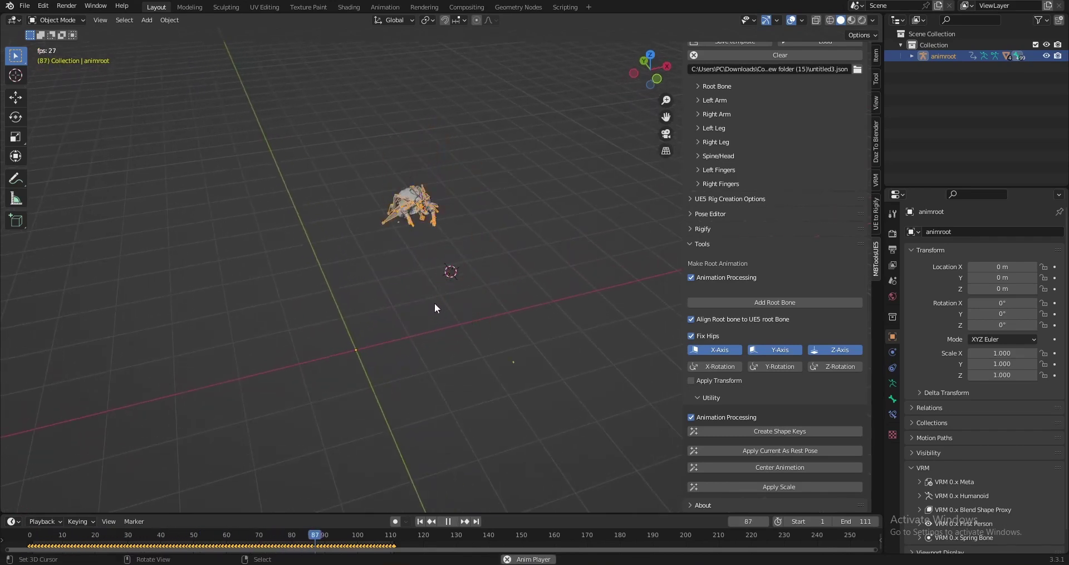
key("Escape")
middle_click_drag(428, 497, 387, 385)
middle_click_drag(460, 329, 345, 317)
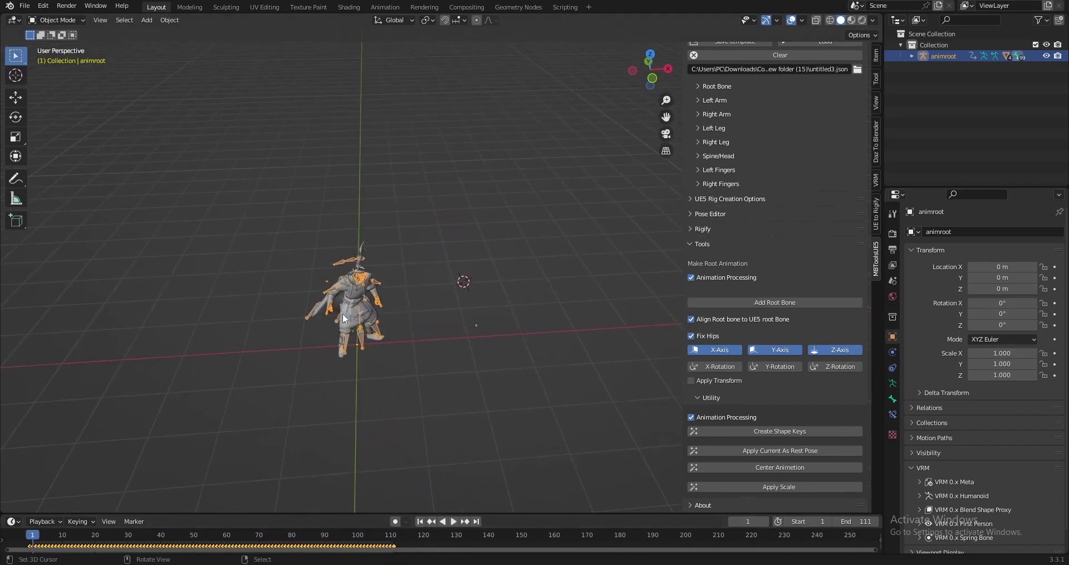
middle_click_drag(268, 333, 395, 328)
Review the target bones assigned to the left arm and right arm in the UE5 rig template
scroll(717, 236, "up", 4)
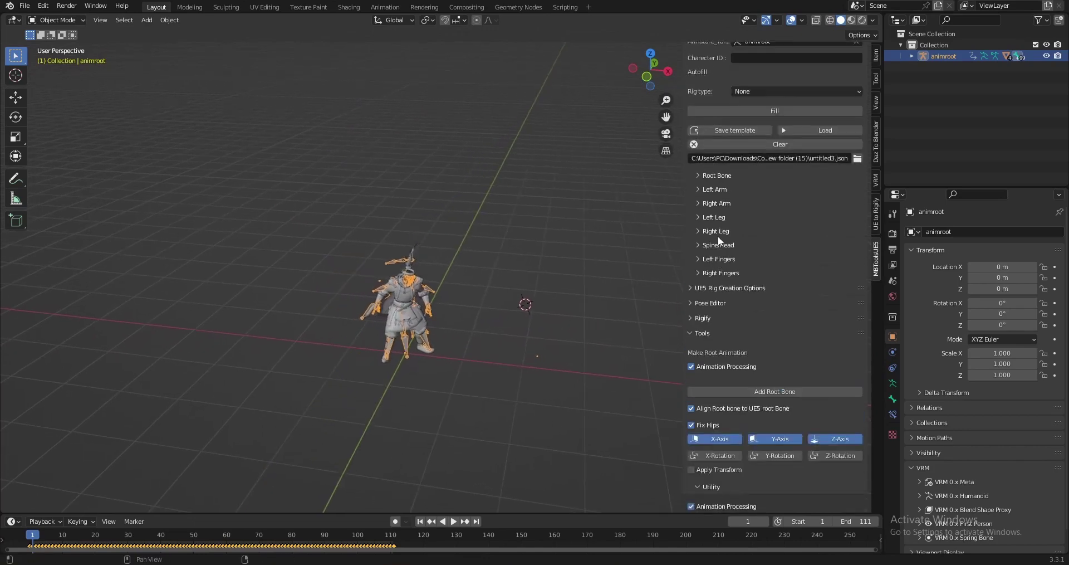
scroll(717, 236, "up", 10)
scroll(485, 357, "down", 3)
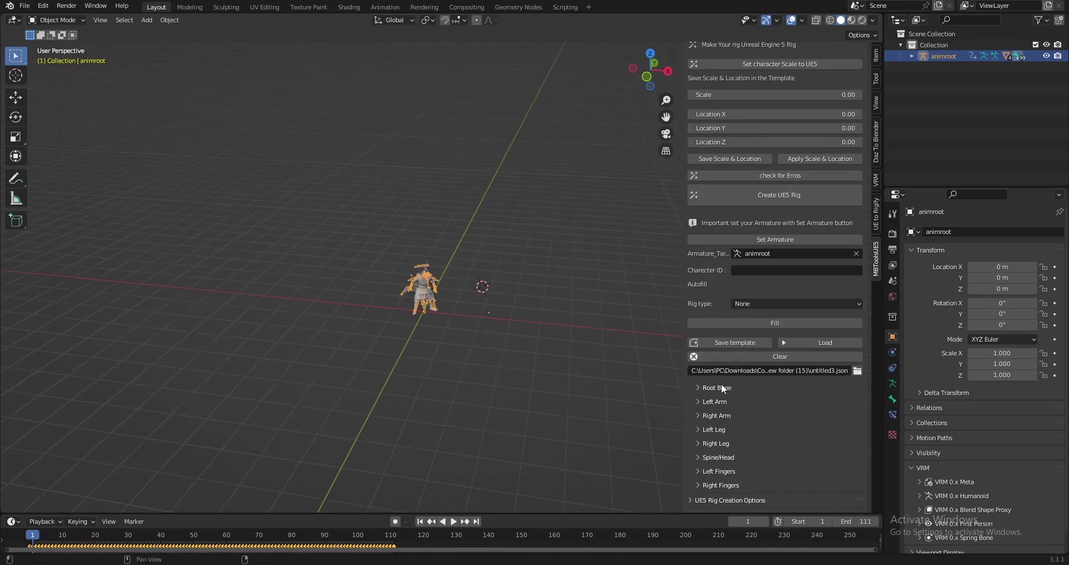
left_click(716, 401)
scroll(763, 345, "down", 10)
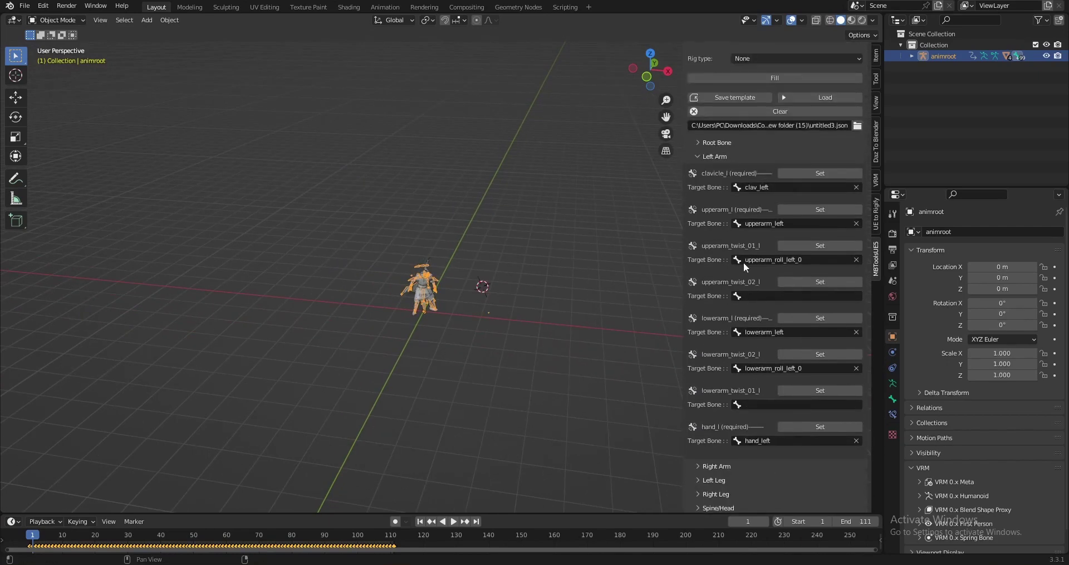
scroll(752, 290, "down", 2)
left_click(710, 112)
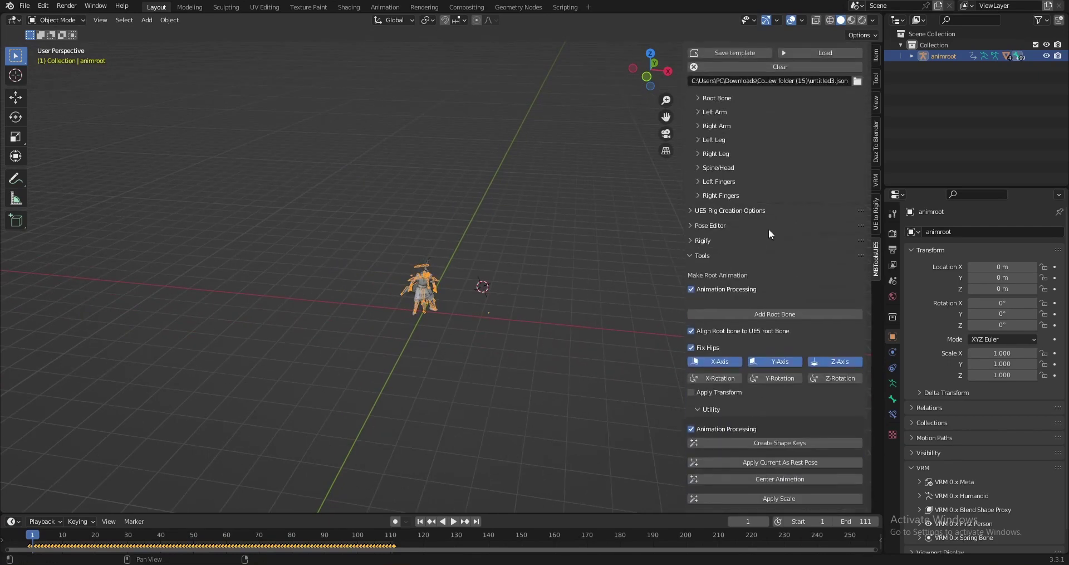
scroll(707, 260, "up", 10)
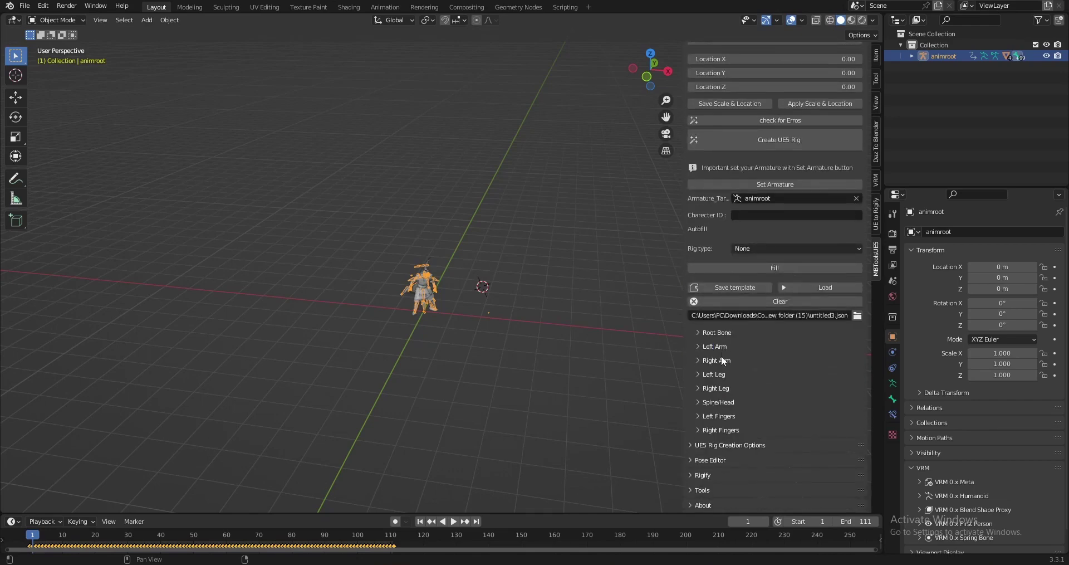
left_click(721, 357)
scroll(749, 334, "down", 7)
scroll(744, 295, "down", 2)
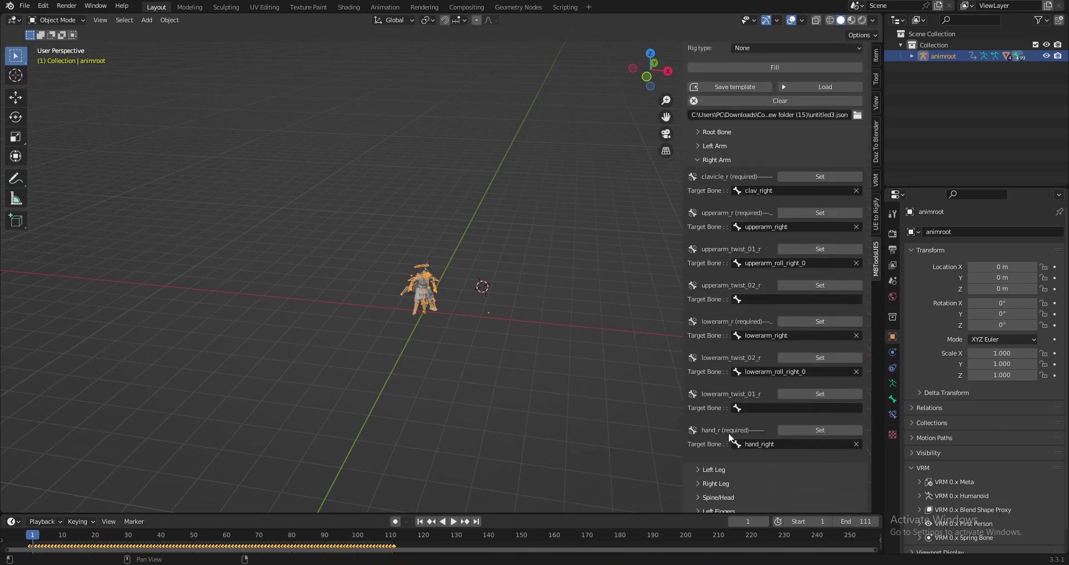
left_click(715, 160)
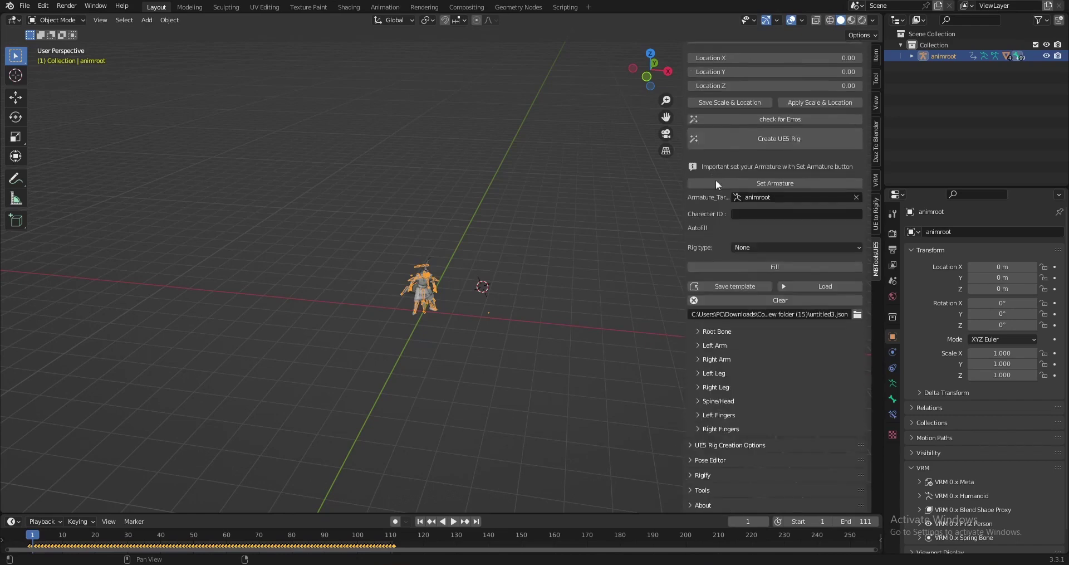
Review the target bones assigned to the right leg and to the spine and head
left_click(722, 387)
scroll(753, 375, "down", 11)
scroll(746, 300, "up", 5)
left_click(733, 252)
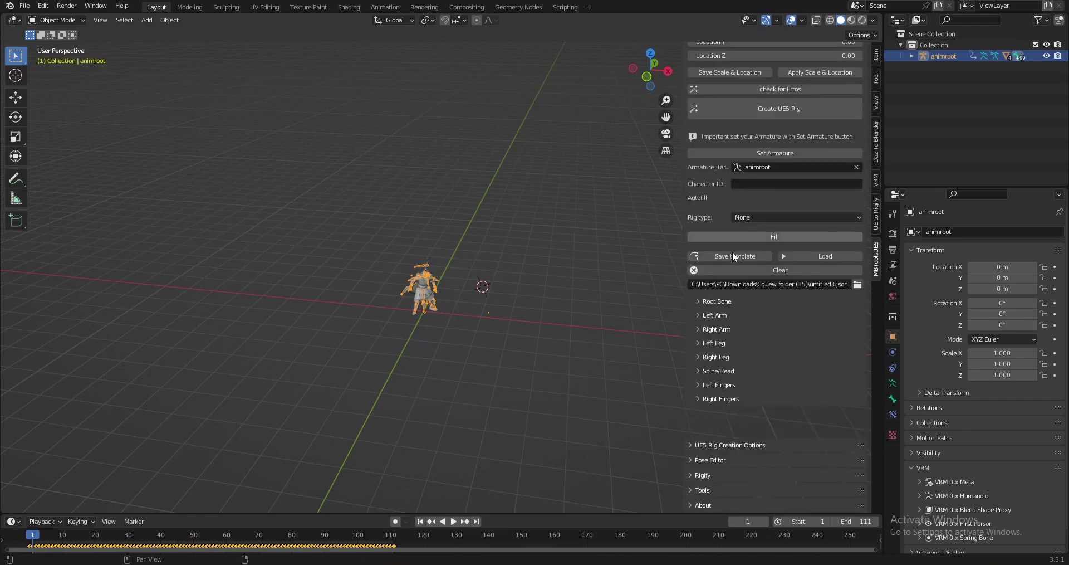
left_click(723, 396)
scroll(743, 369, "down", 12)
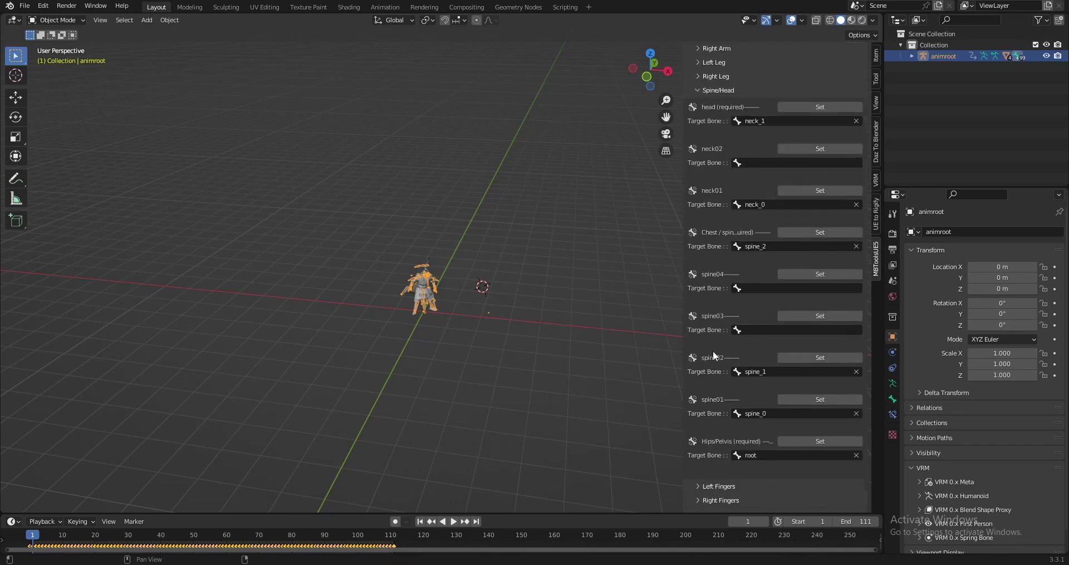
scroll(713, 349, "up", 8)
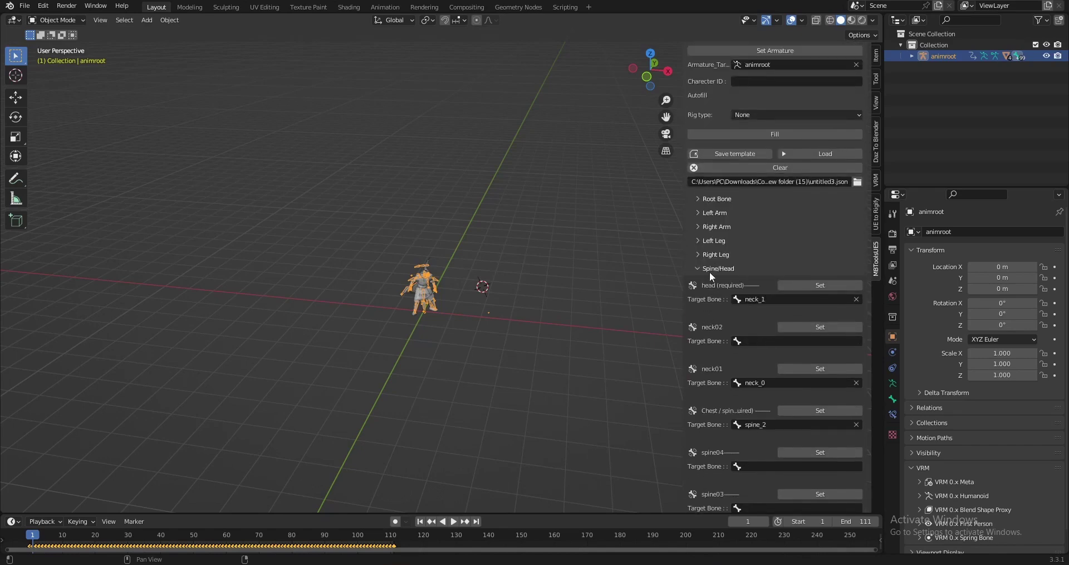
left_click(709, 270)
scroll(536, 326, "up", 3)
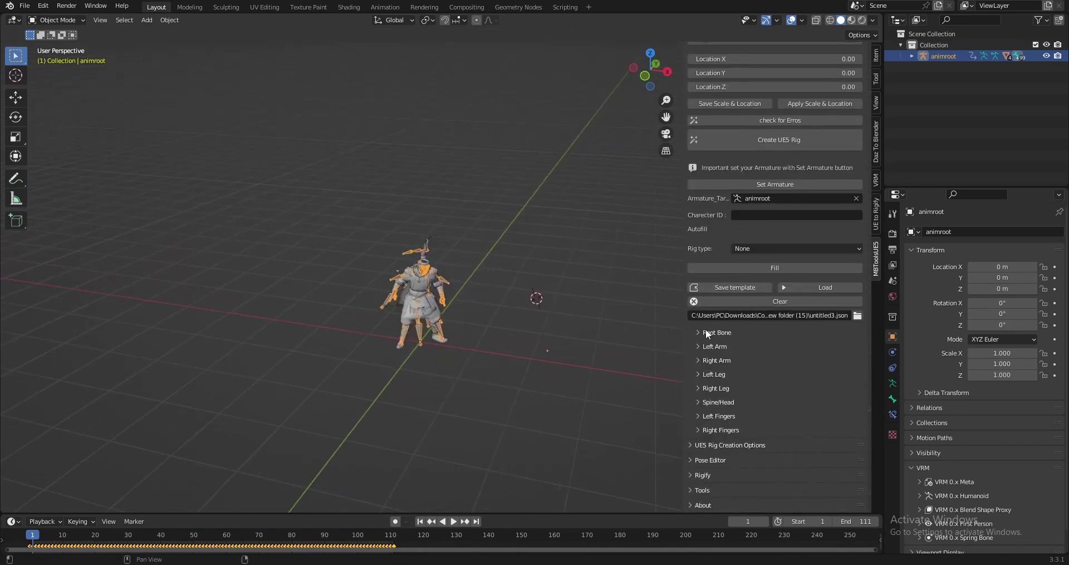
Set up the UE5 character scale reference and scale animroot uniformly to about 105 to align its feet with the ground
scroll(594, 269, "up", 2)
scroll(740, 127, "up", 4)
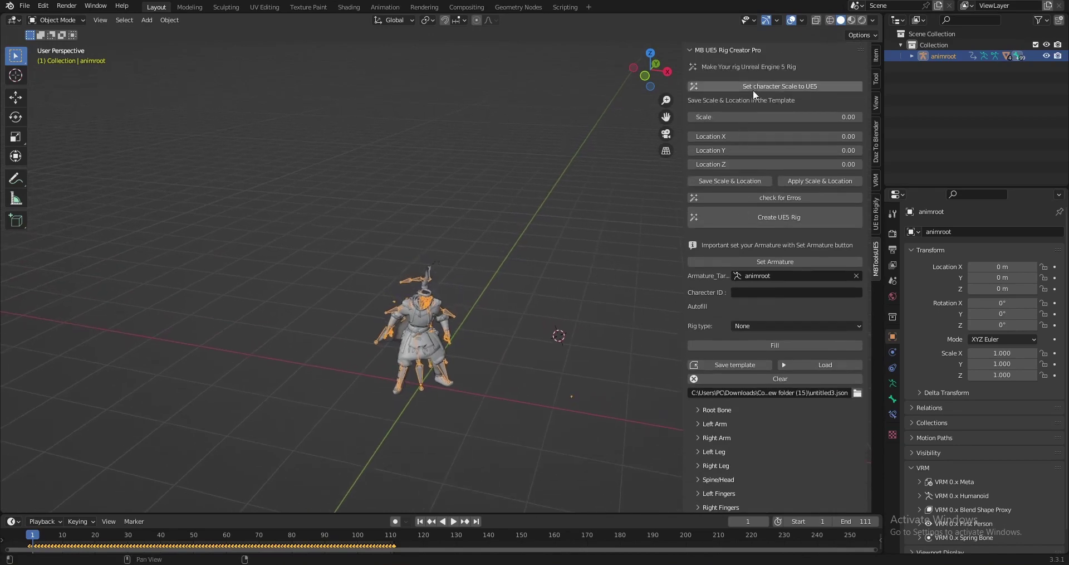
left_click(753, 88)
key("s")
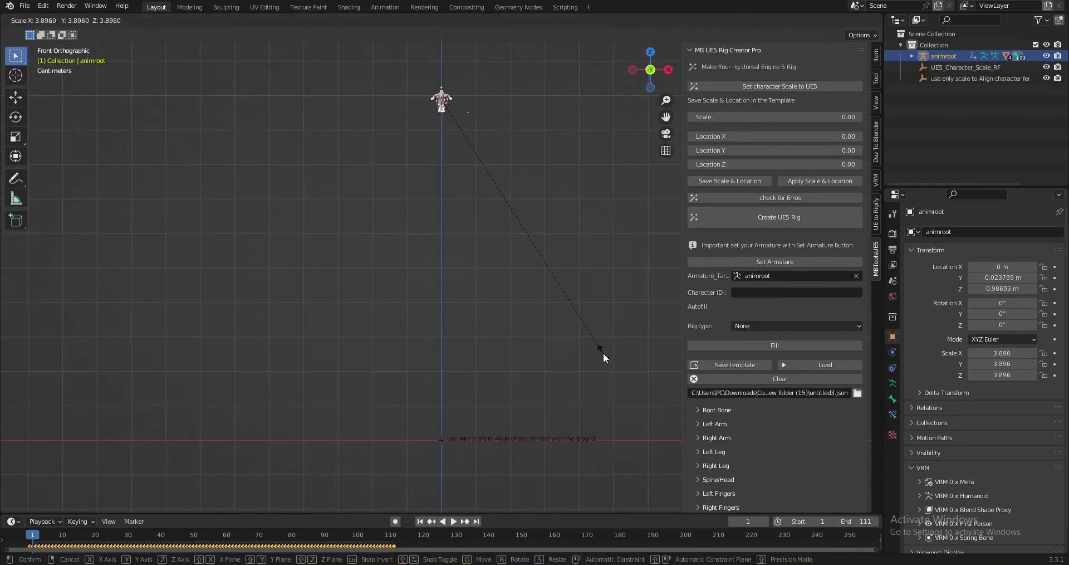
left_click(633, 198)
key("s")
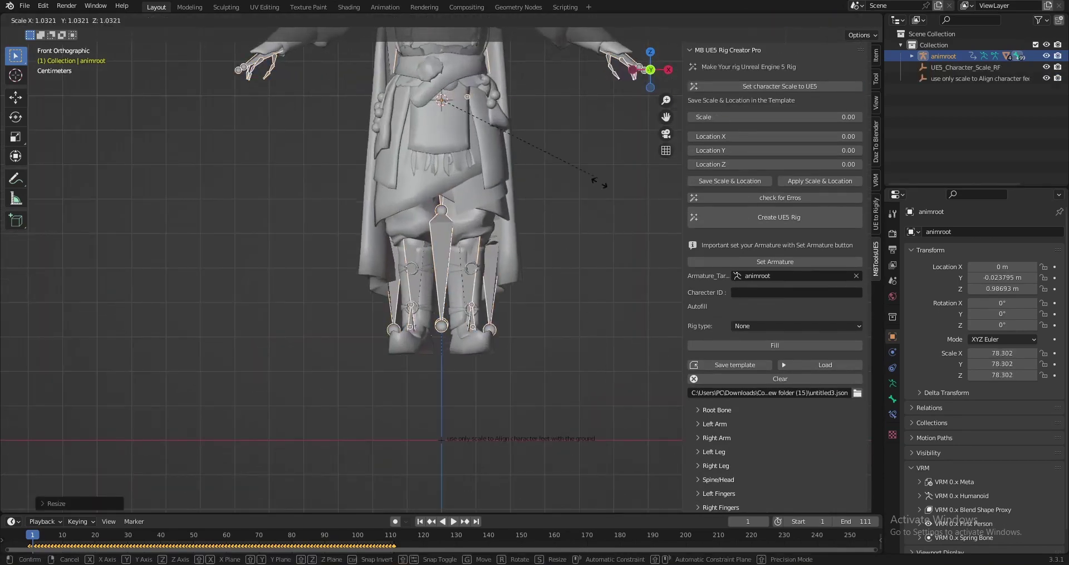
left_click(621, 249)
middle_click_drag(591, 205, 493, 283)
Add a root bone for the animation, aligned to the UE5 root bone with hips fixed on the X, Y and Z axes
scroll(492, 283, "down", 4)
scroll(732, 397, "down", 3)
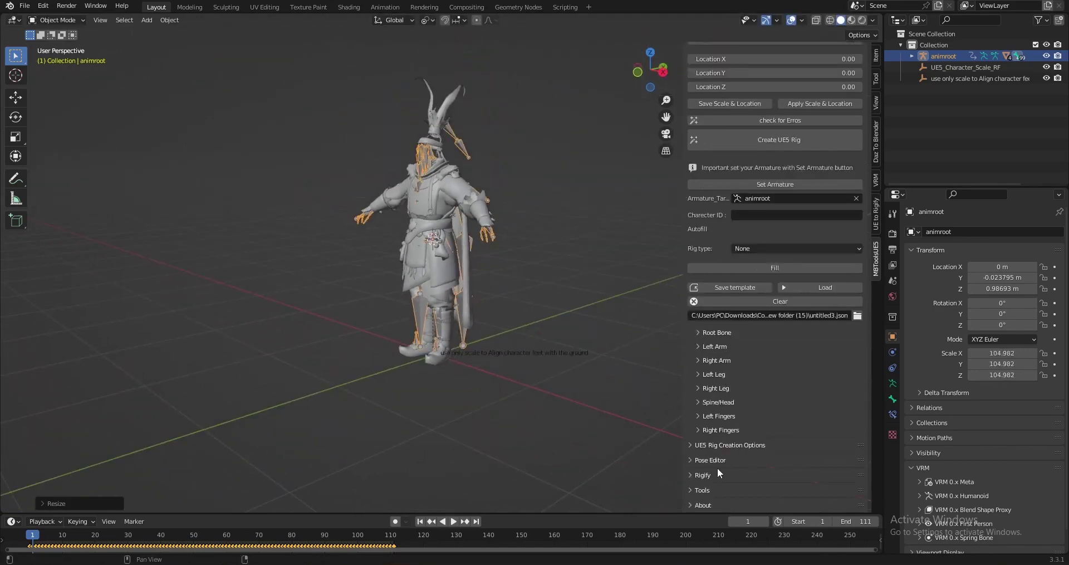
scroll(724, 480, "down", 6)
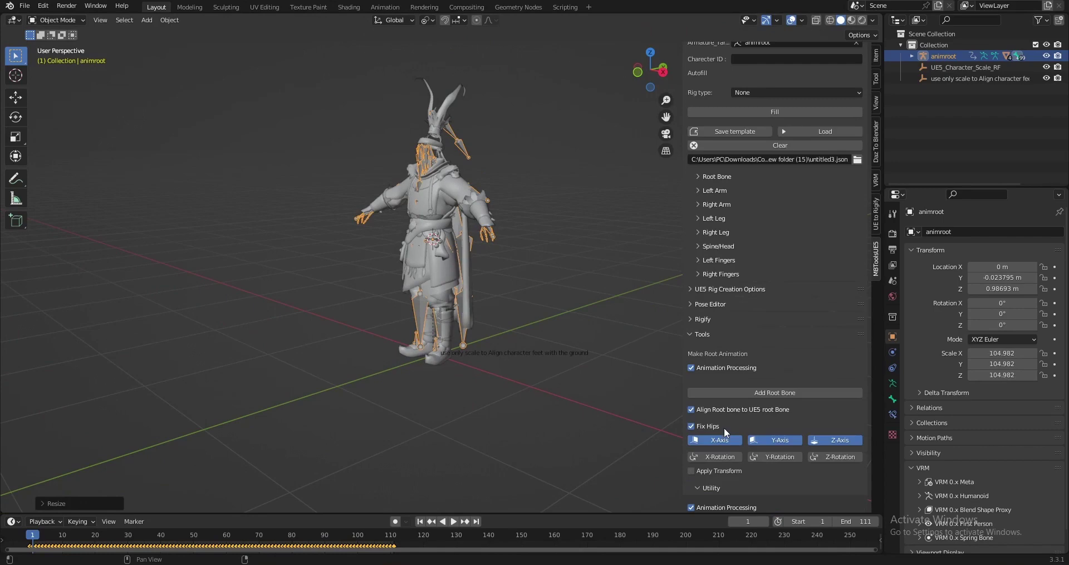
left_click(799, 393)
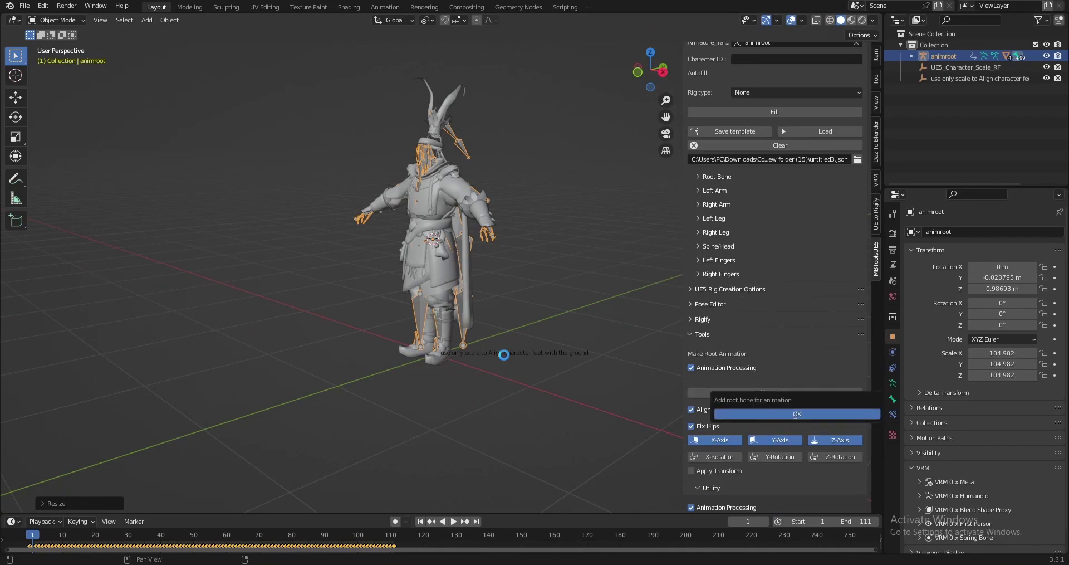
Play the animation to check how the added root bone follows the character, viewing it from the side
key("space")
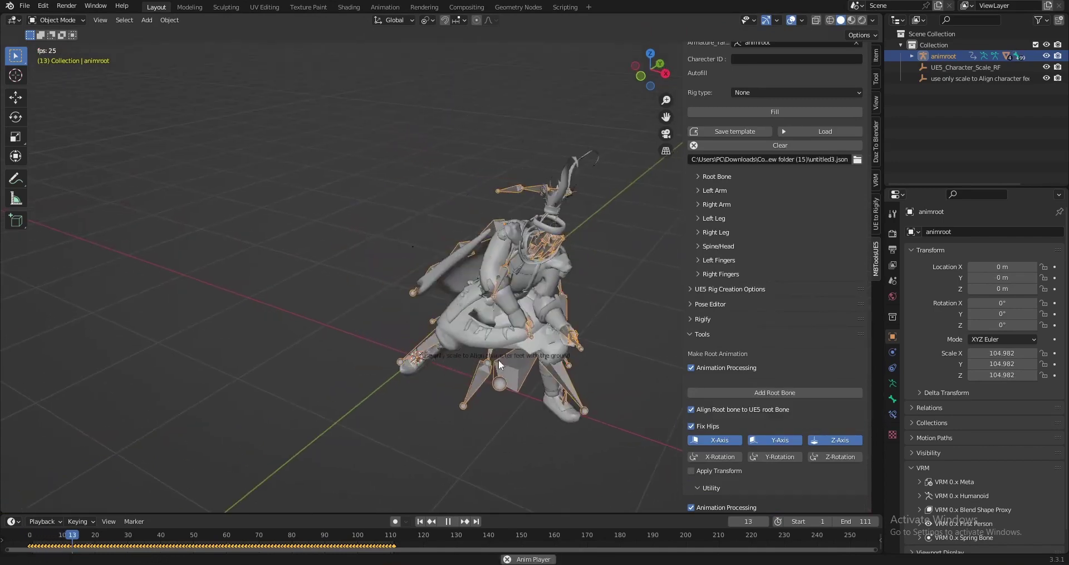
middle_click_drag(499, 359, 450, 337)
key("space")
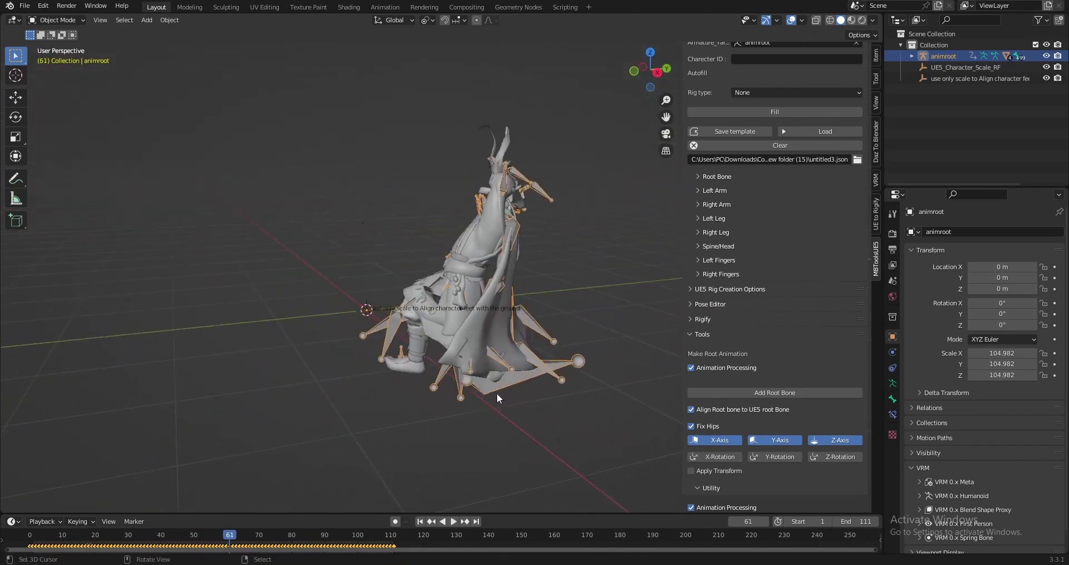
Replay the animation from a wider view to check the root motion, and return the timeline to frame 1
key("ctrl+Tab")
key("ctrl+Tab")
key("space")
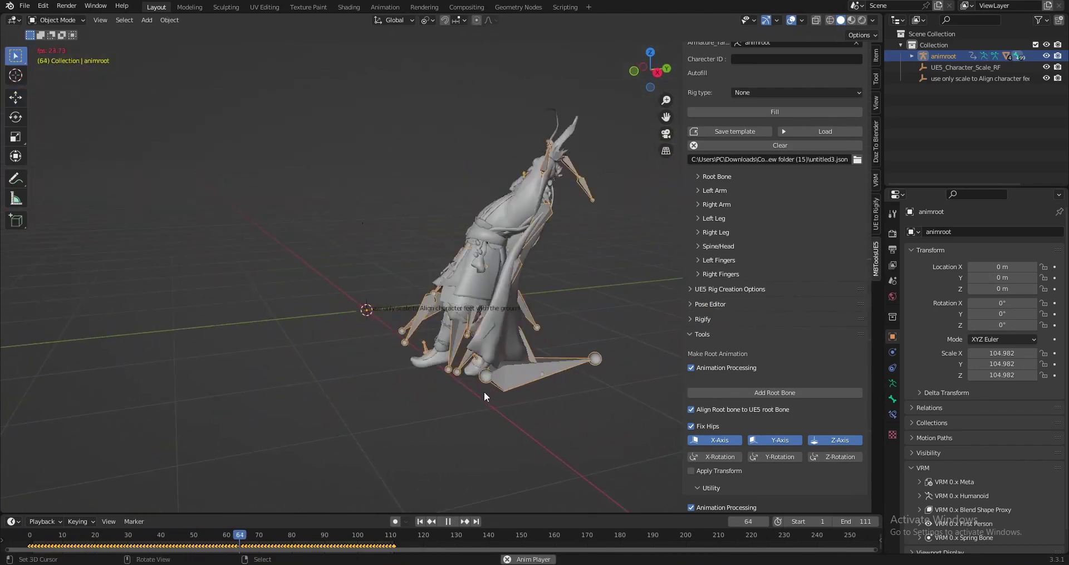
scroll(484, 396, "down", 3)
middle_click_drag(484, 396, 342, 357)
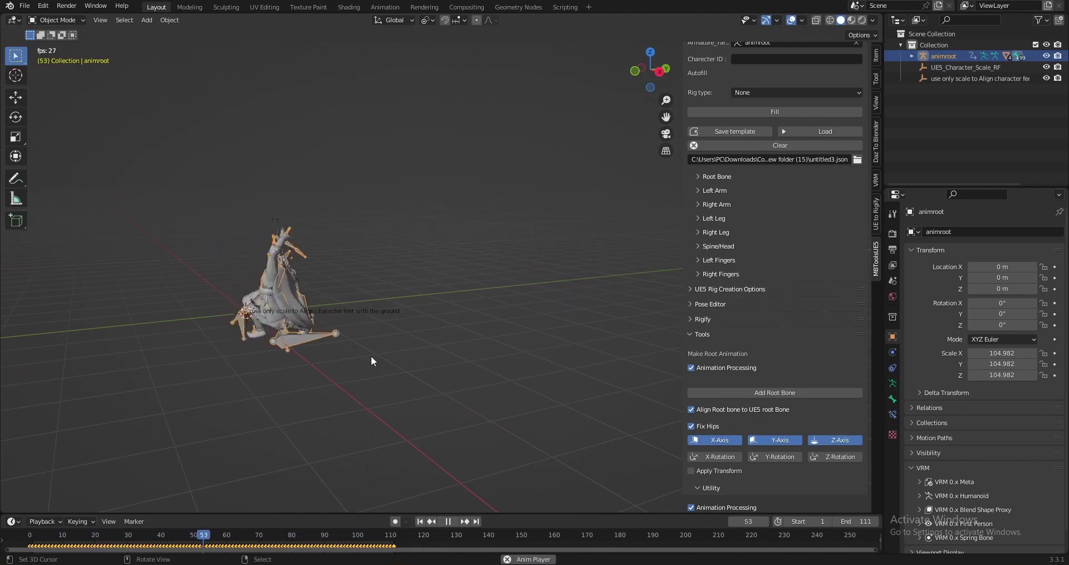
key("space")
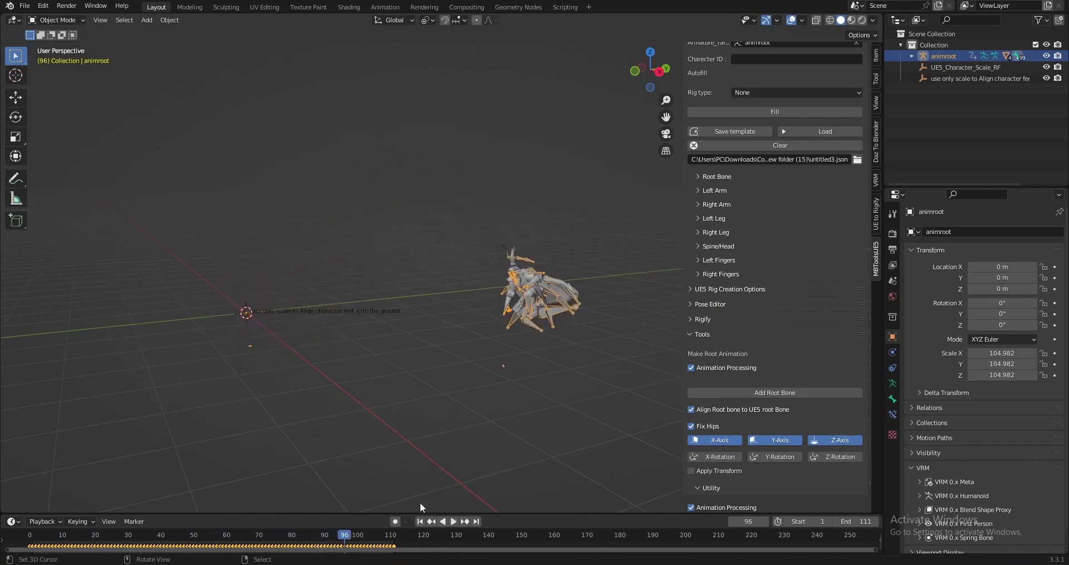
left_click(420, 521)
middle_click_drag(376, 326, 400, 366)
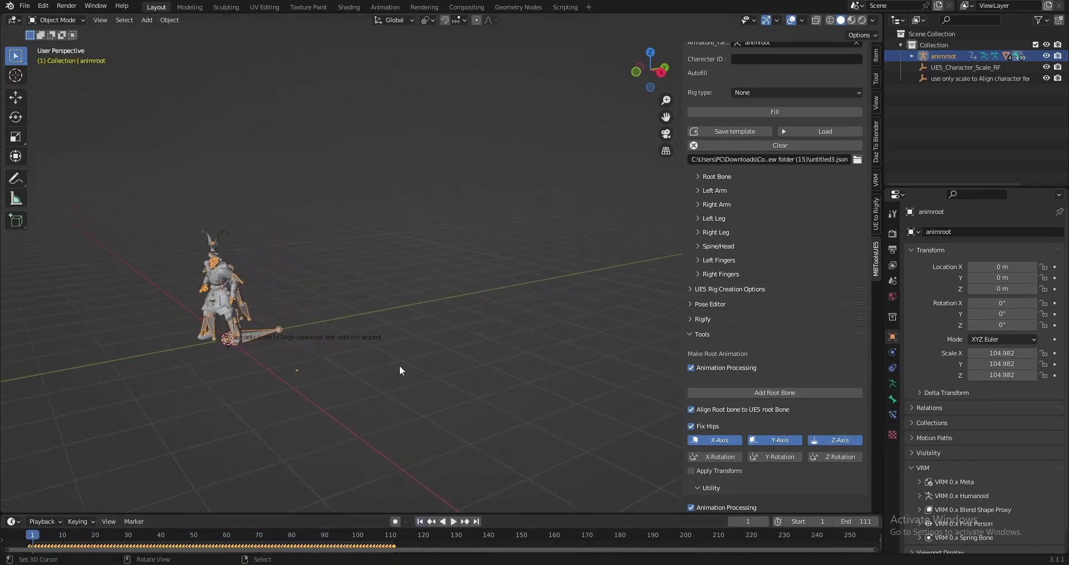
Review the UE5 rig creation options and create the UE5 rig from the animroot armature
left_click(717, 332)
middle_click_drag(676, 327, 629, 249)
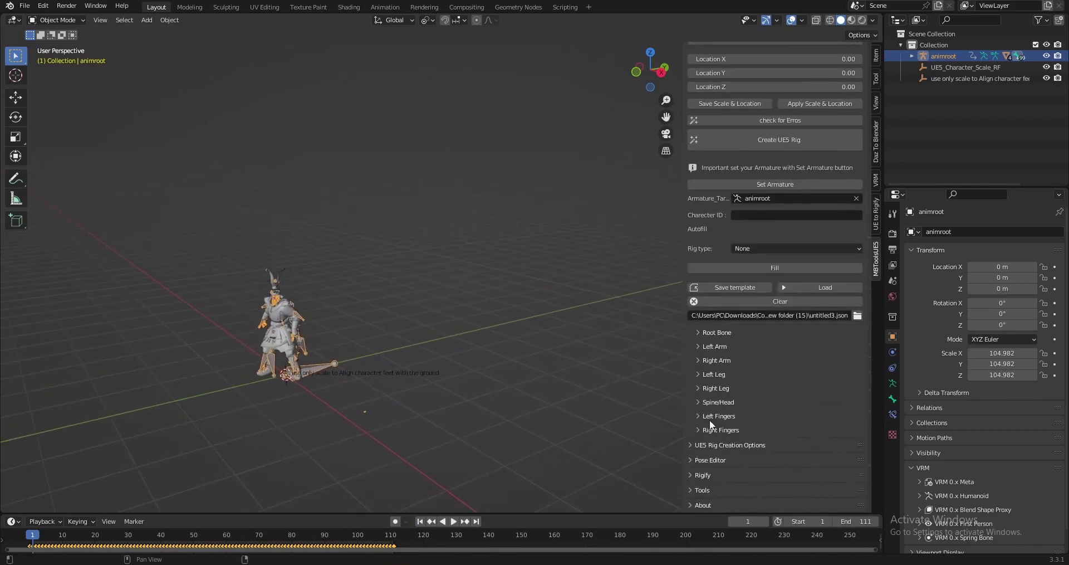
scroll(740, 446, "down", 5)
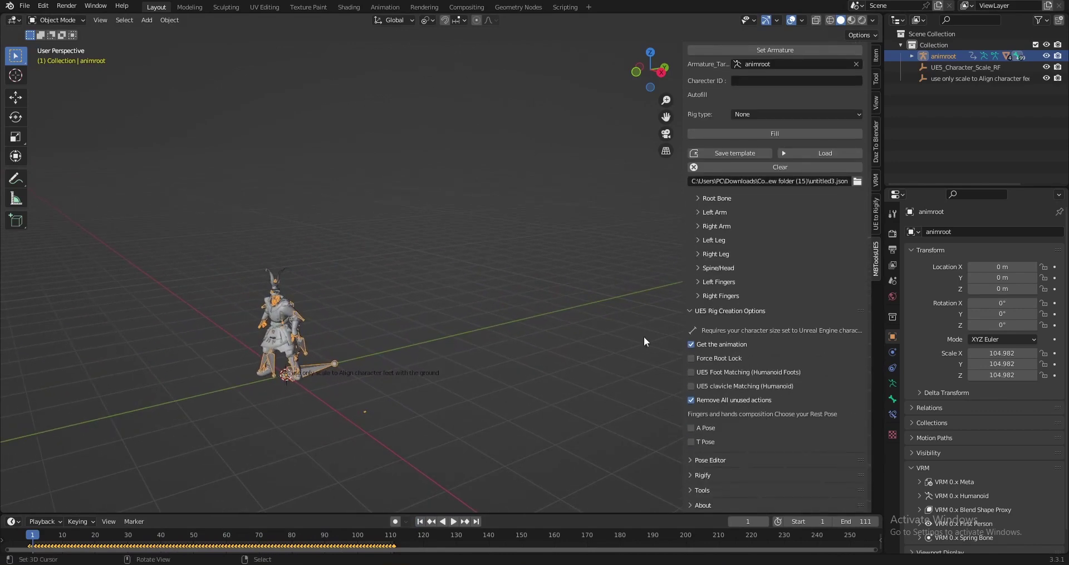
middle_click_drag(677, 279, 730, 329, "shift")
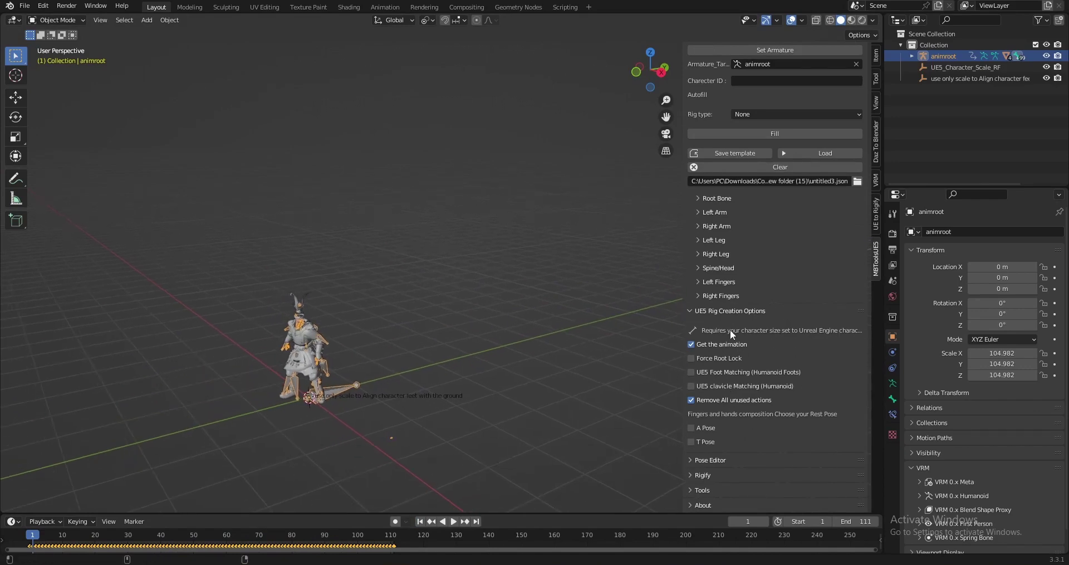
scroll(757, 312, "up", 8)
left_click(751, 223)
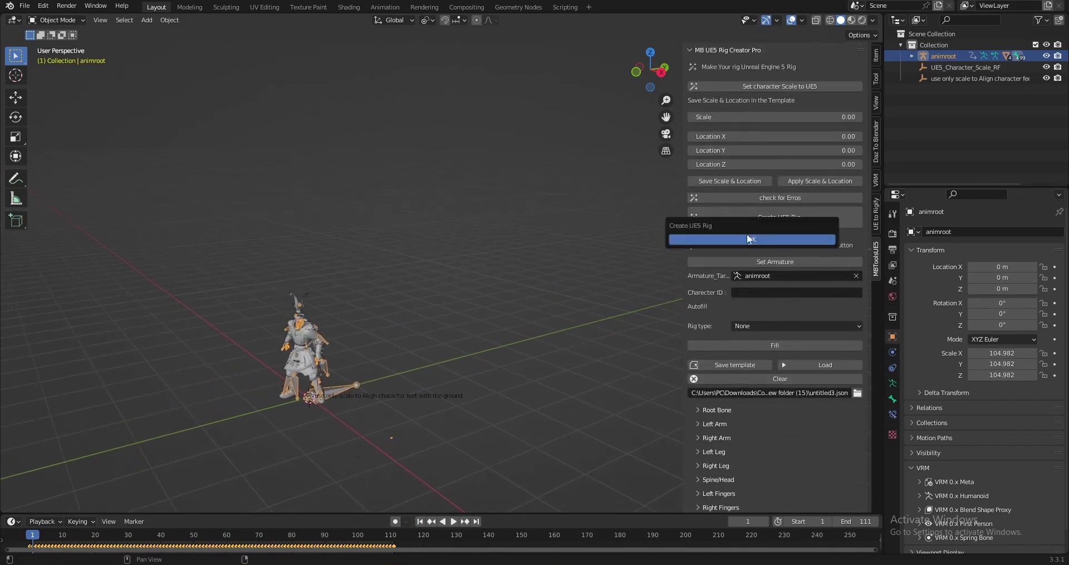
key("Return")
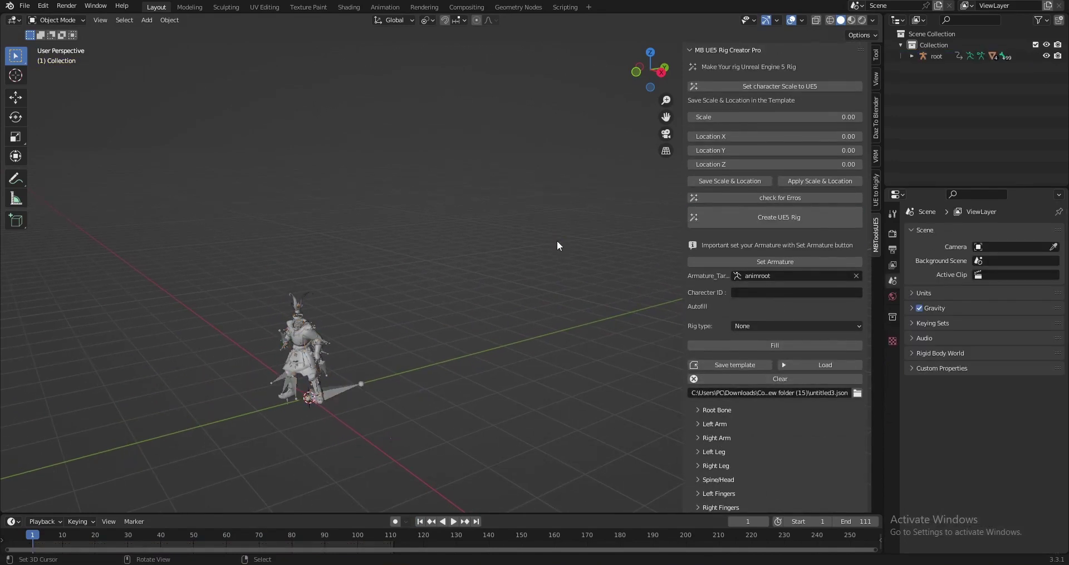
Play the generated UE5 rig's animation to check its root motion from several angles
key("space")
middle_click_drag(520, 298, 326, 347)
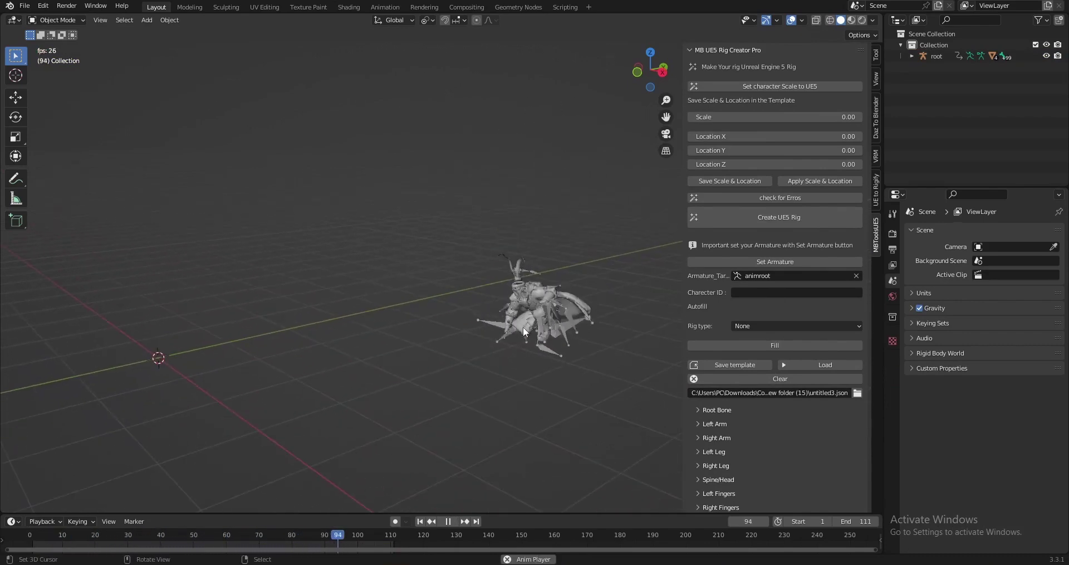
middle_click_drag(546, 324, 523, 329)
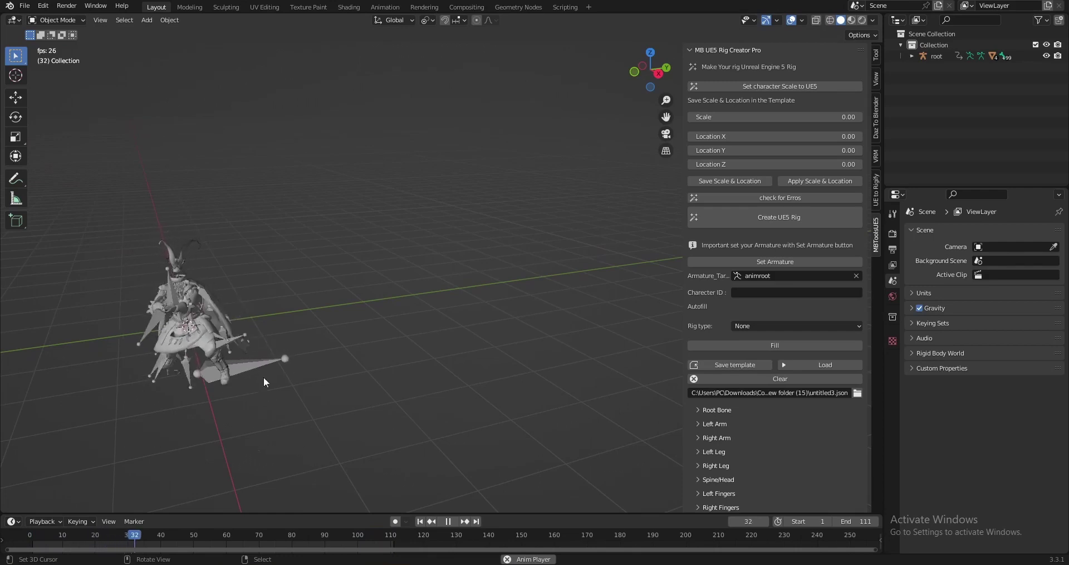
middle_click_drag(232, 363, 250, 363)
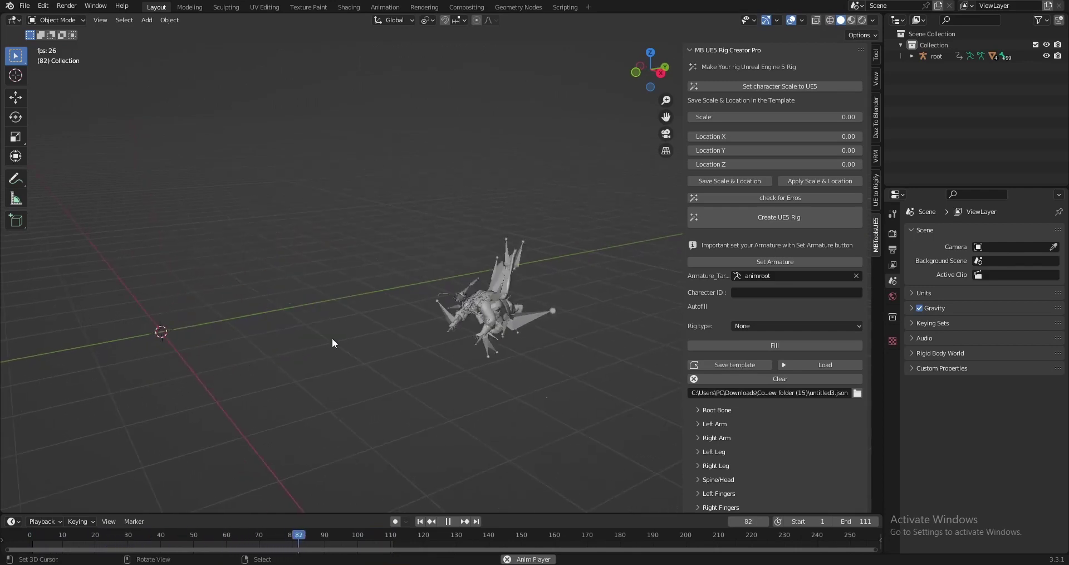
middle_click_drag(432, 337, 352, 350)
key("space")
Select the root armature, clear the location and rotation of all its pose bones and return to Object Mode
left_click(97, 339)
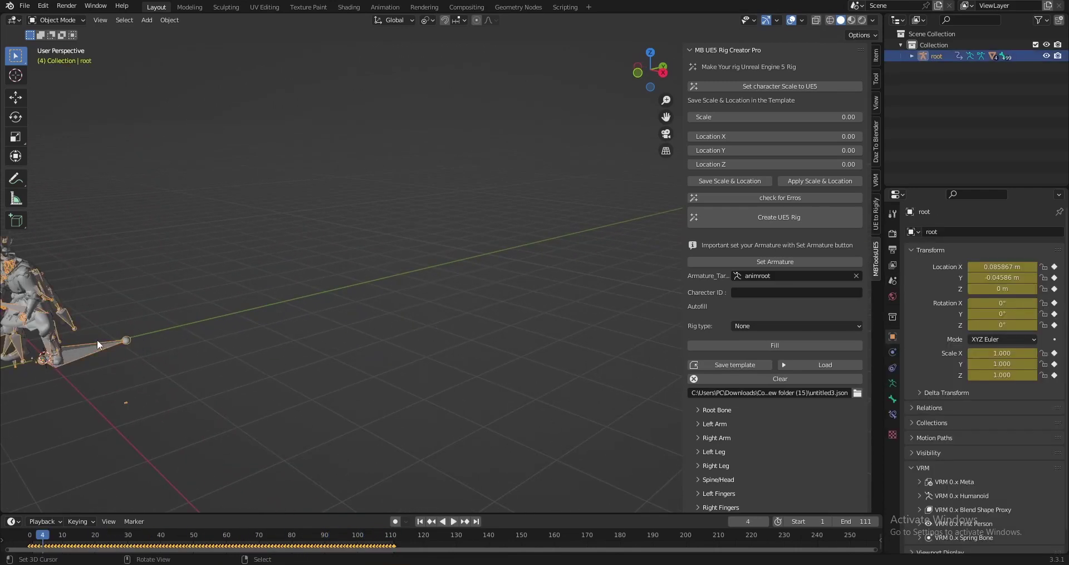
middle_click_drag(97, 339, 376, 271)
left_click_drag(412, 217, 80, 467)
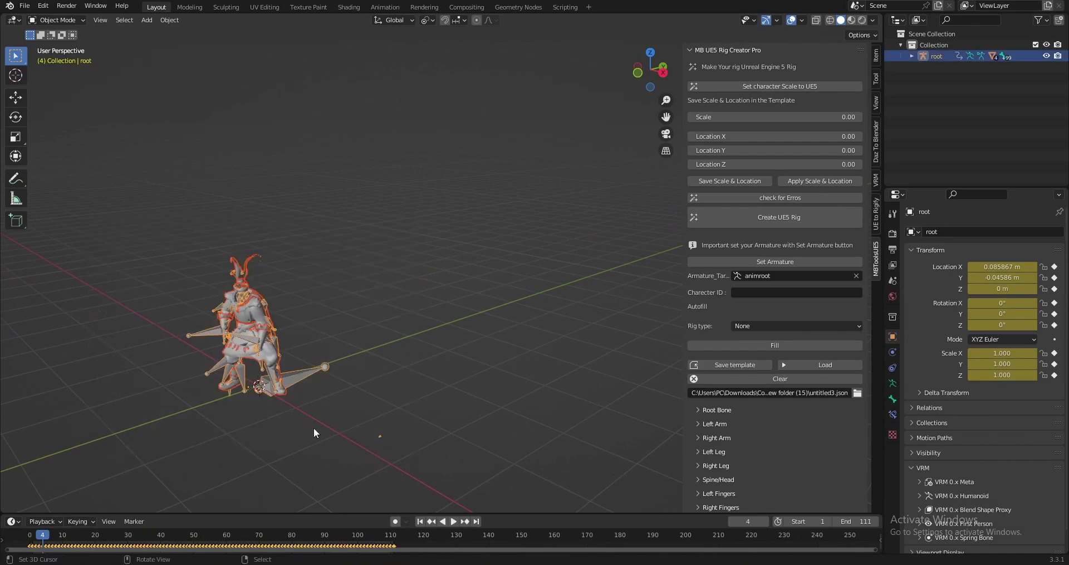
key("ctrl+Tab")
key("a")
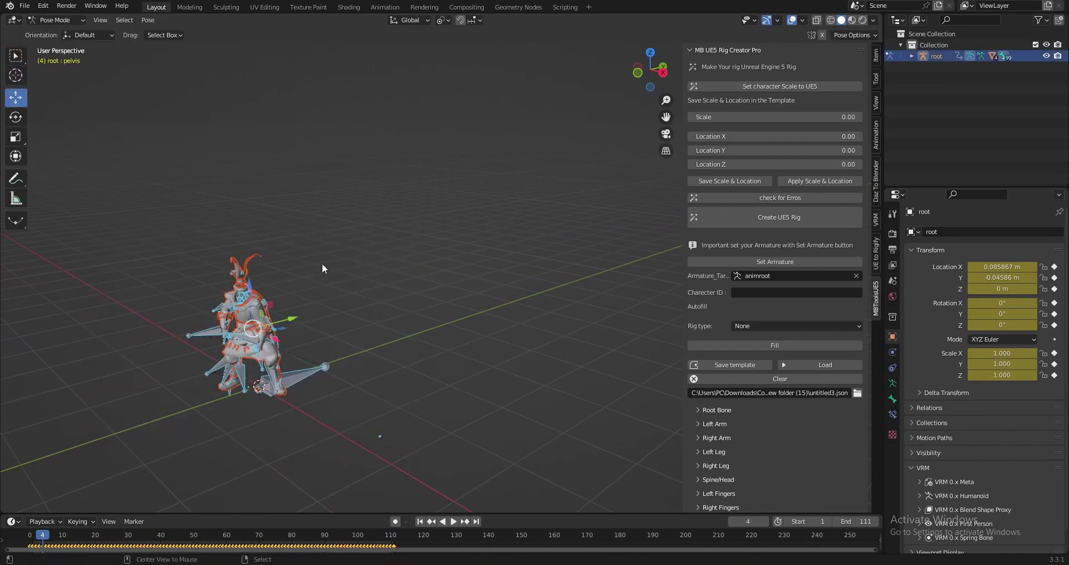
key("alt+g")
key("alt+r")
key("ctrl+Tab")
key("ctrl+z")
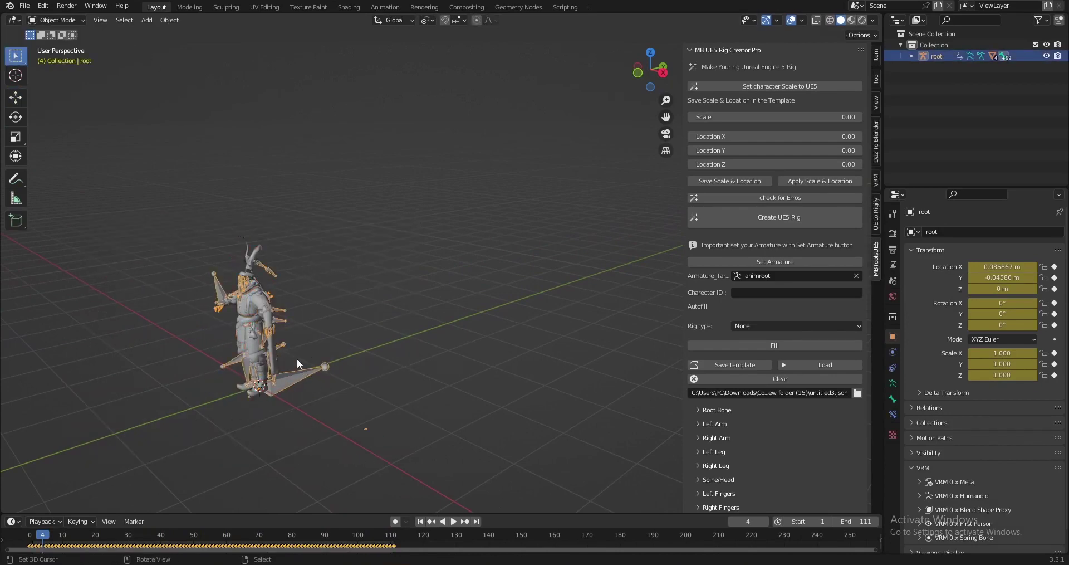
Export the selected root armature with baked animation as untitled5.fbx to the New Folder(10) folder
left_click(24, 7)
mouse_move(55, 167)
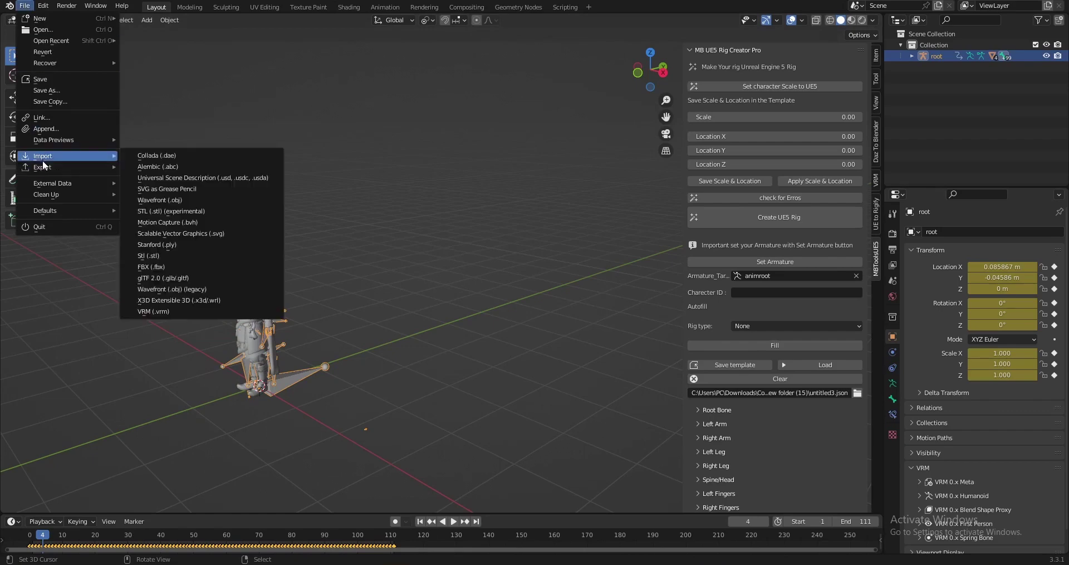
left_click(170, 267)
scroll(797, 289, "down", 2)
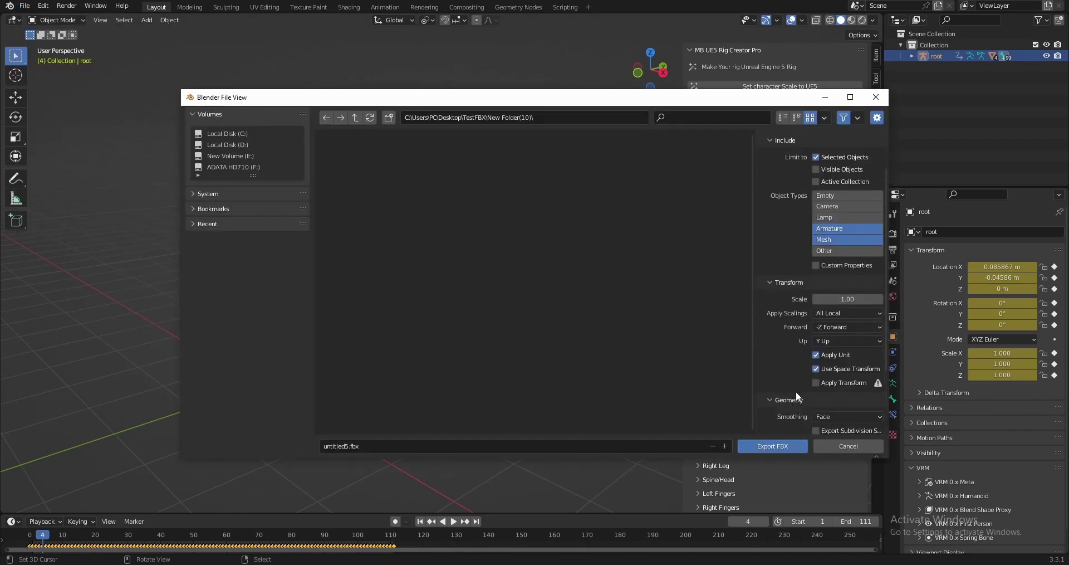
scroll(796, 391, "down", 4)
scroll(807, 409, "down", 3)
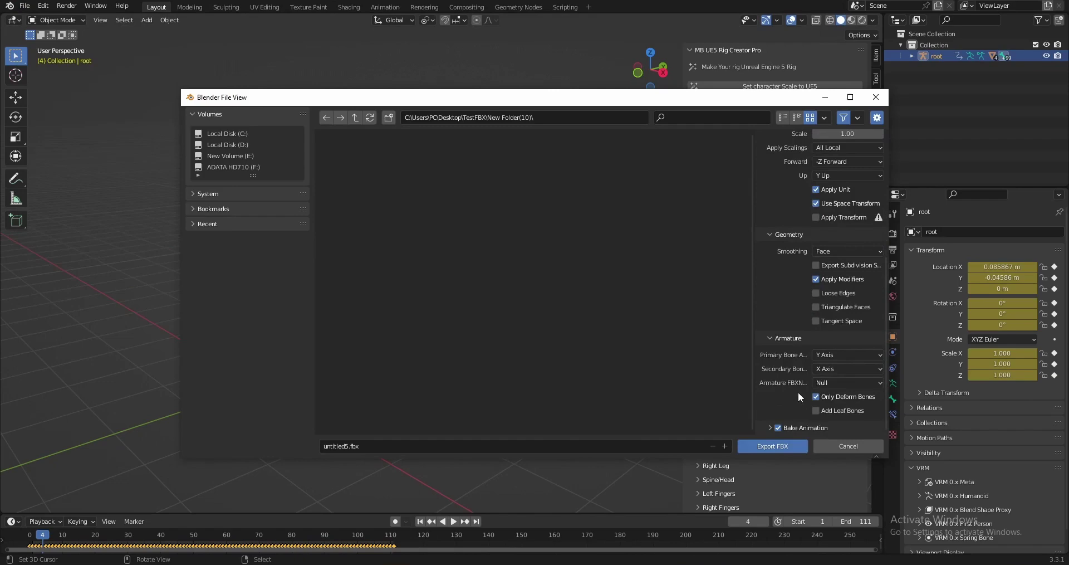
left_click(806, 426)
scroll(833, 412, "down", 4)
scroll(779, 380, "up", 10)
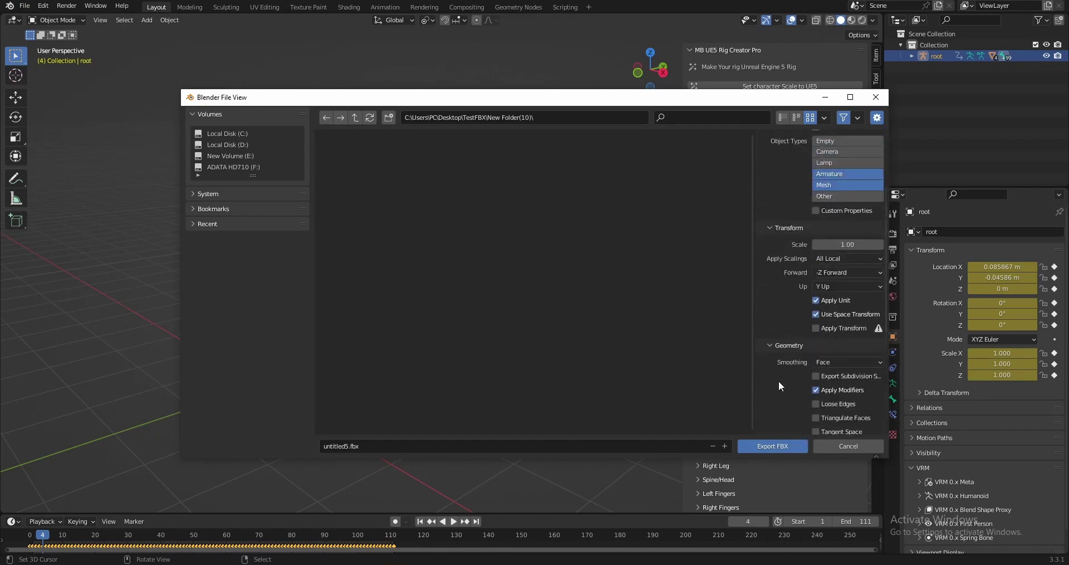
left_click(772, 446)
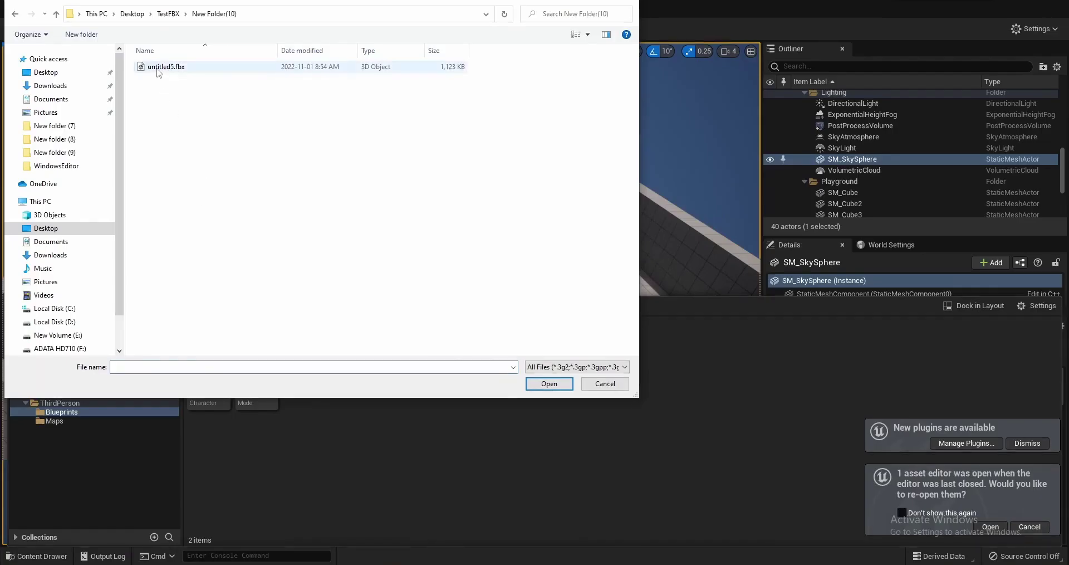
Switch to Unreal Engine and import untitled5.fbx into the Blueprints folder as an animation using the SK_Mannequin skeleton
left_click(191, 67)
left_click(538, 382)
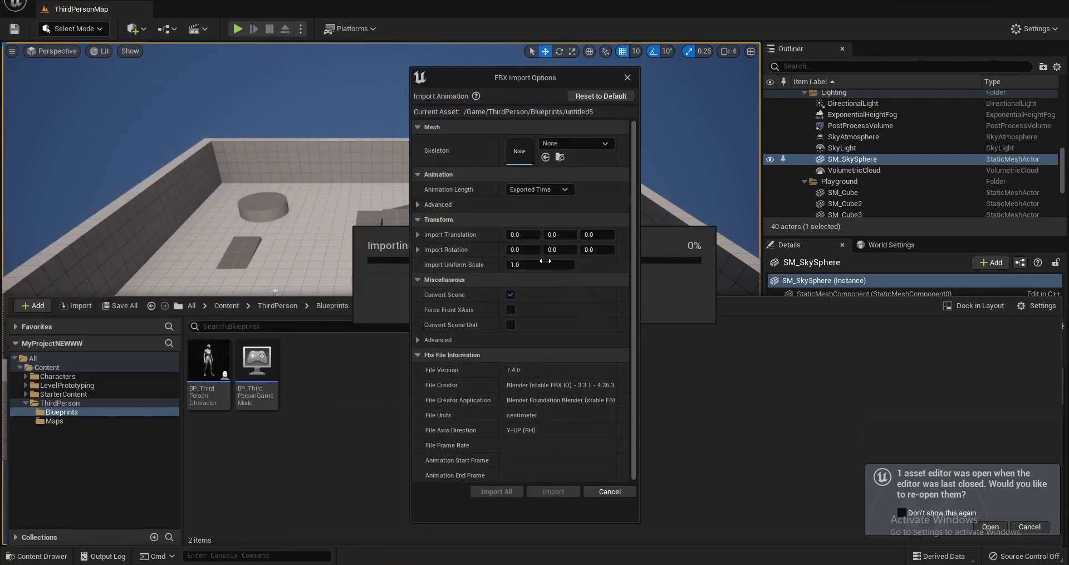
left_click(571, 143)
left_click(578, 255)
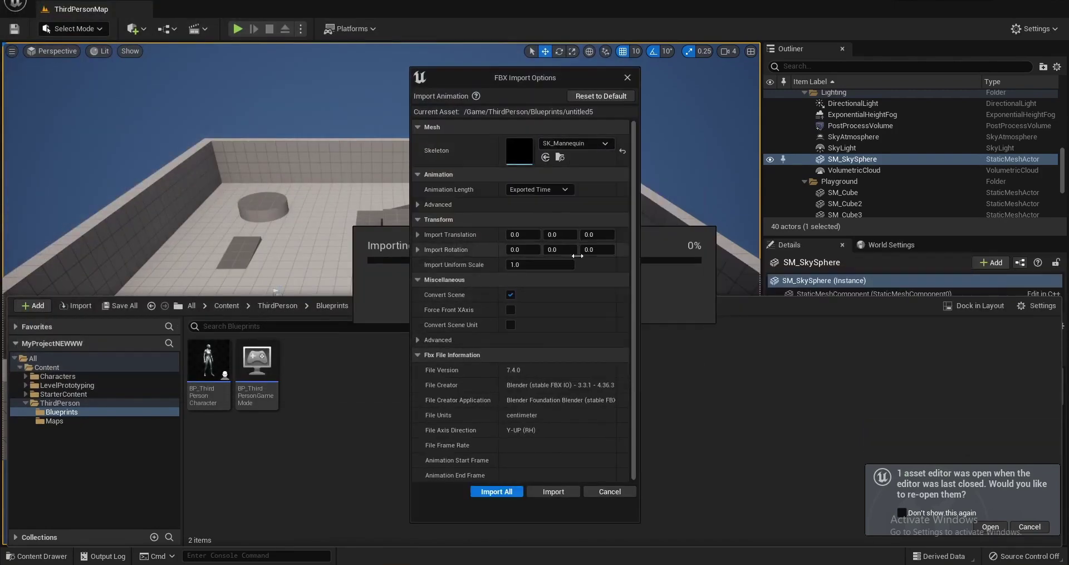
left_click(554, 491)
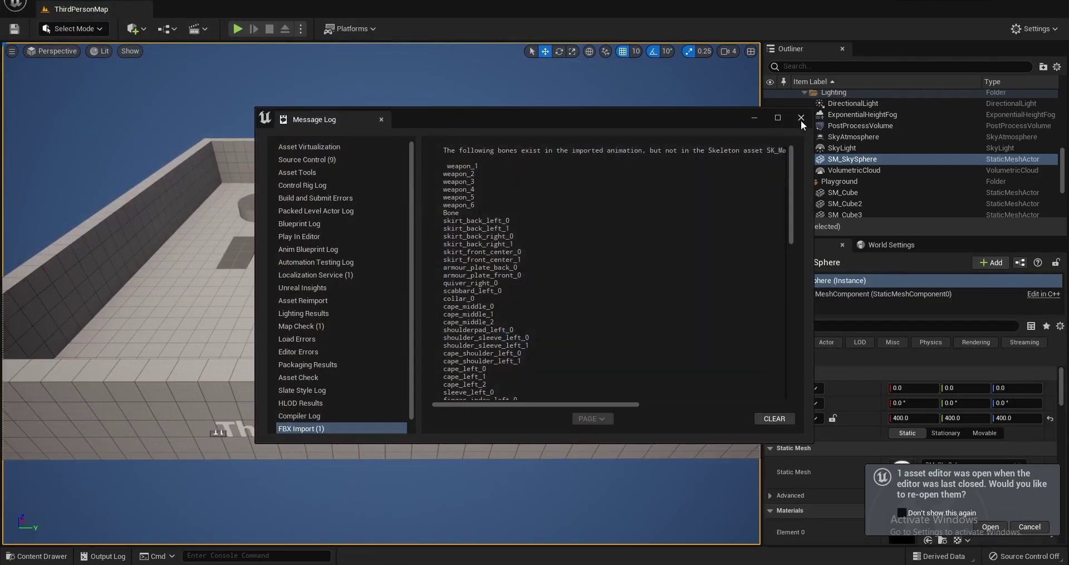
left_click(802, 118)
Open the imported untitled5 animation sequence and view its playback on the mannequin
left_click(36, 556)
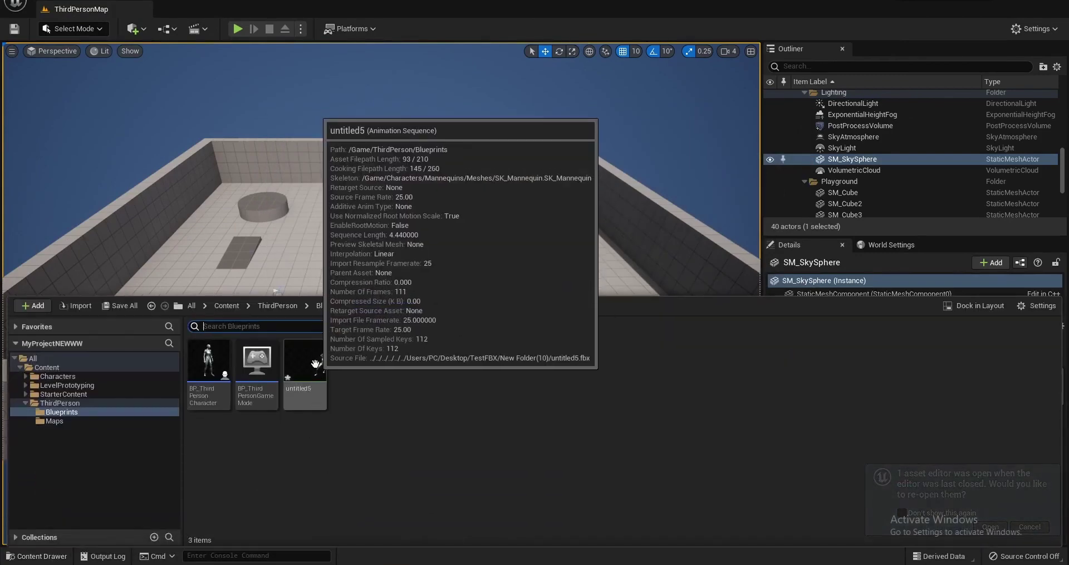
double_click(311, 366)
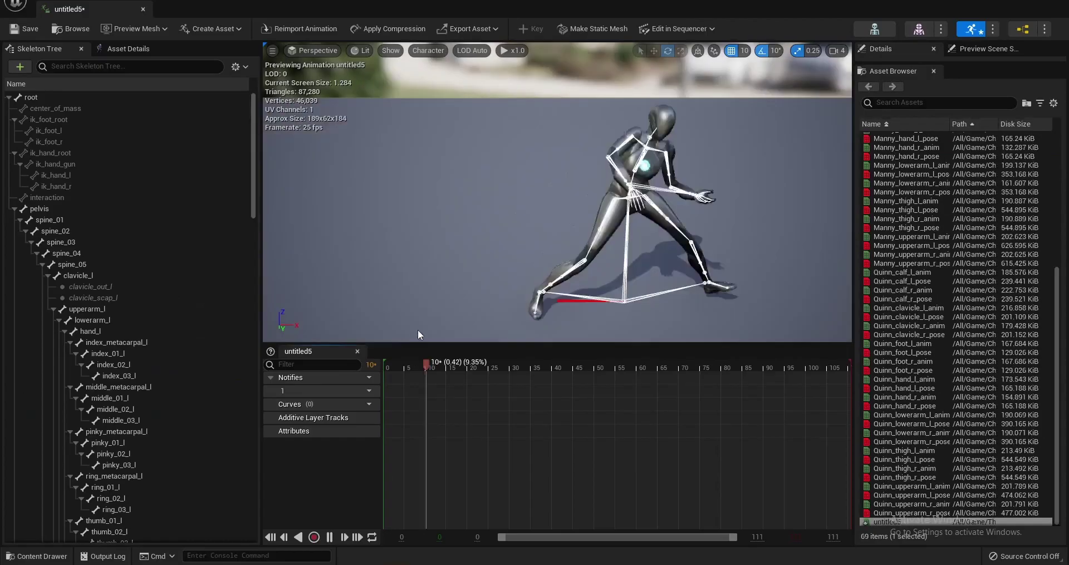
right_click_drag(570, 250, 643, 217)
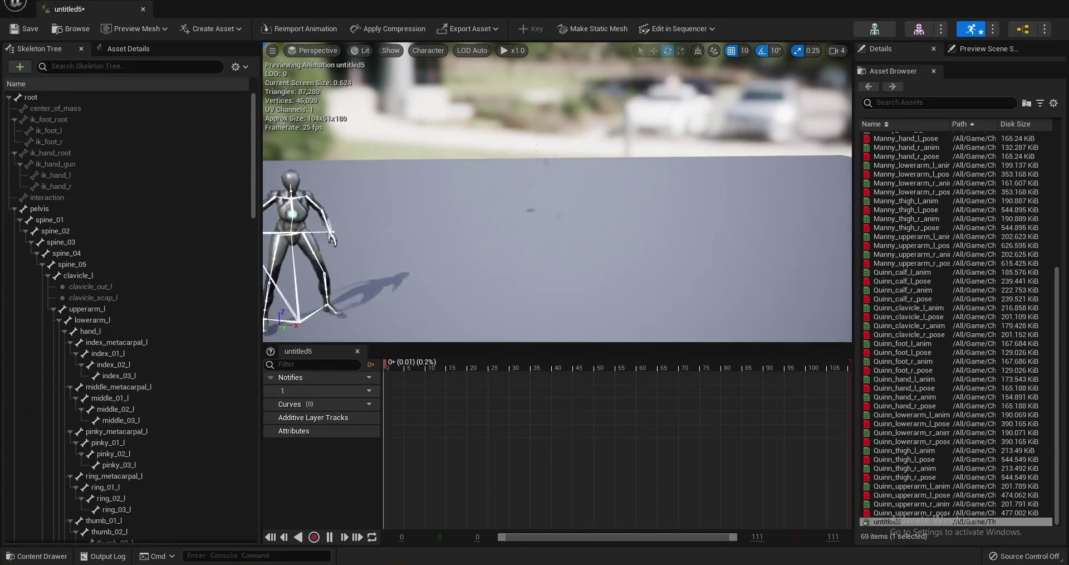
Show the retargeting options, recursively set translation retargeting to Skeleton from the pelvis down, and set the pelvis itself to Animation
left_click(244, 66)
left_click(289, 218)
right_click(187, 211)
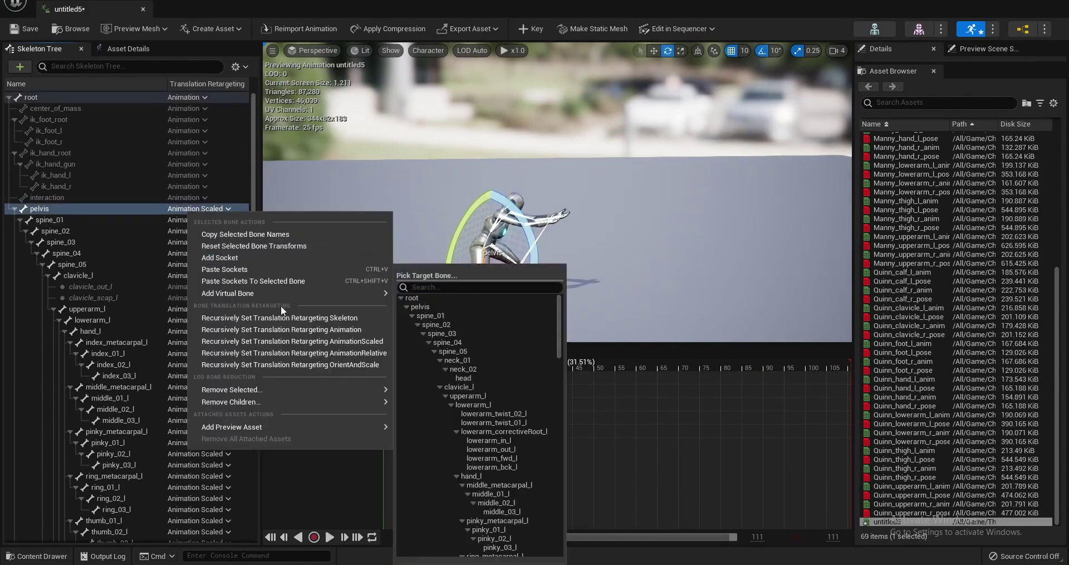
left_click(308, 317)
left_click(195, 211)
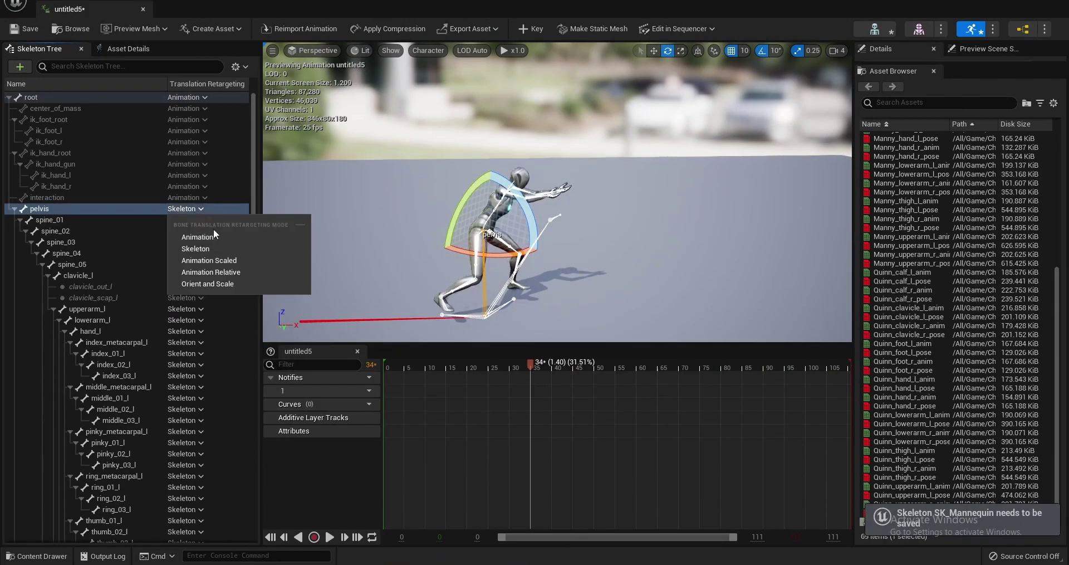
left_click(212, 236)
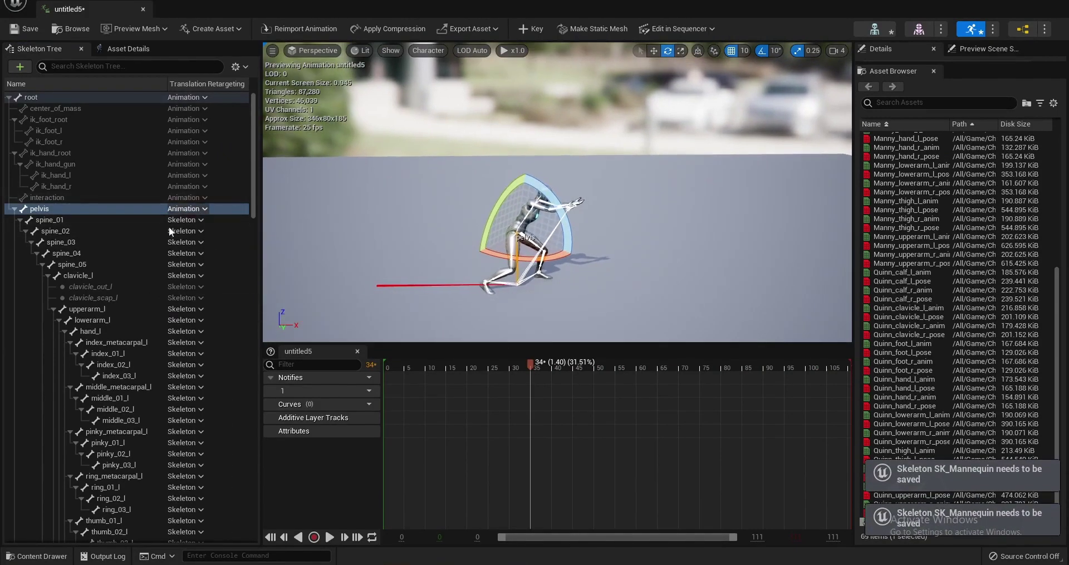
Play the untitled5 animation to check the mannequin's motion with the changed bone retargeting, and pause it
left_click(330, 536)
left_click(677, 165)
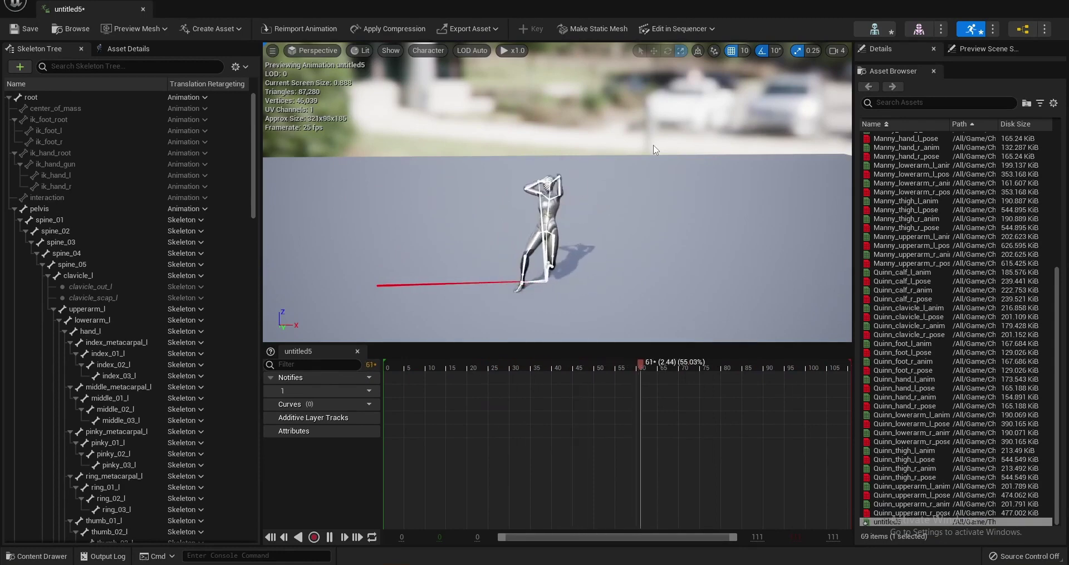
key("space")
Enable root motion for the untitled5 animation and play the preview to check its effect
left_click(128, 49)
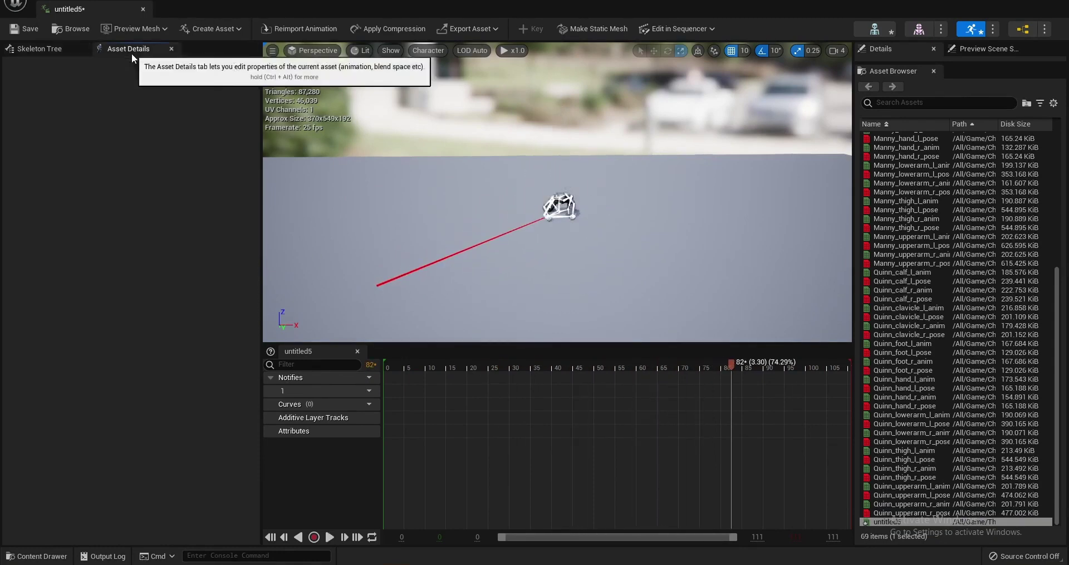
scroll(117, 334, "down", 3)
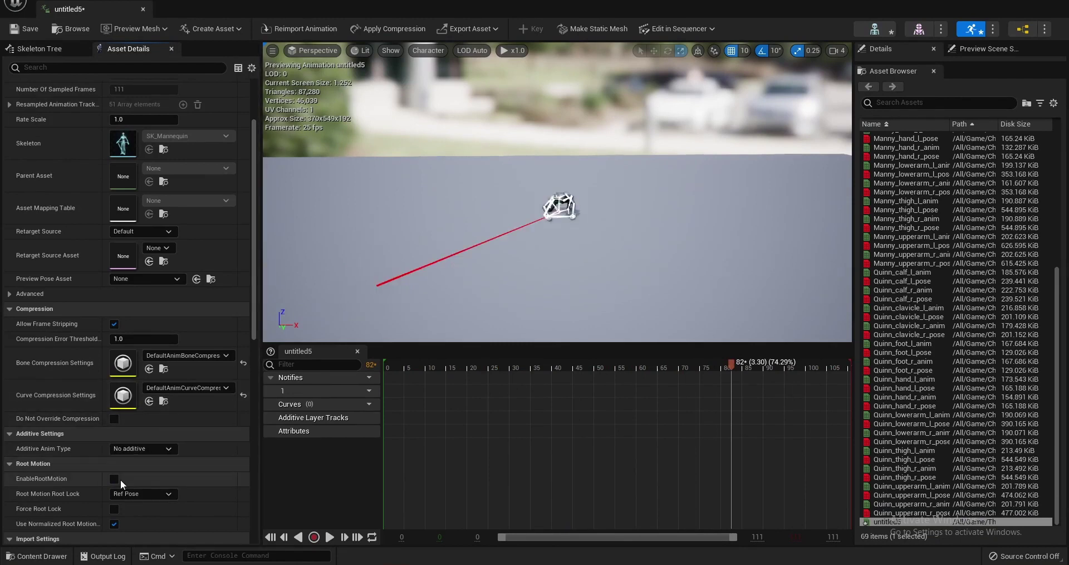
left_click(115, 479)
left_click(329, 536)
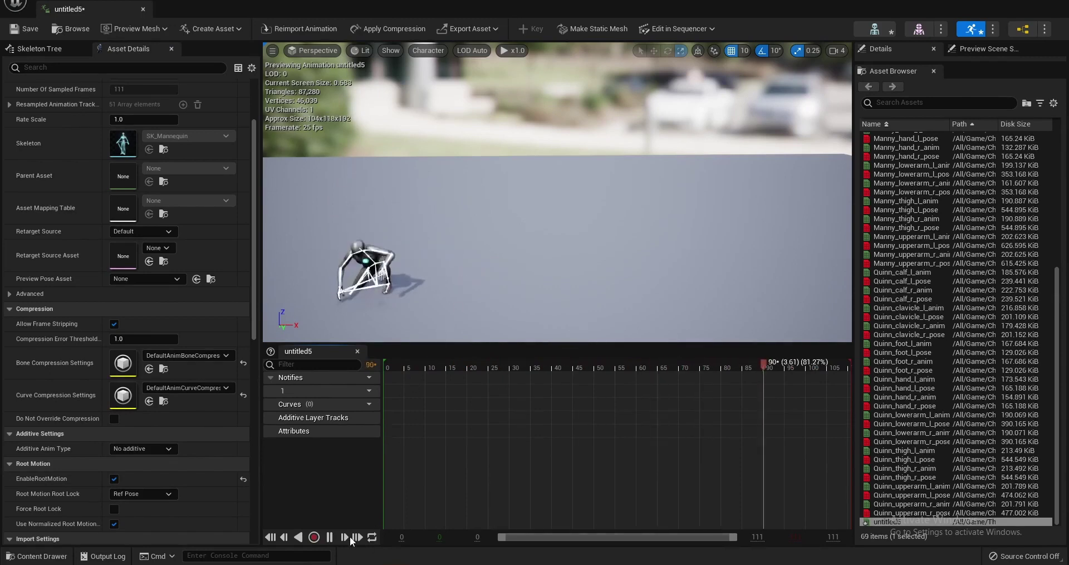
left_click(330, 536)
Return to the ThirdPersonMap level and create an animation montage from the untitled5 animation in the Blueprints folder, keeping the default name
left_click_drag(106, 13, 239, 14)
left_click(114, 12)
key("ctrl+space")
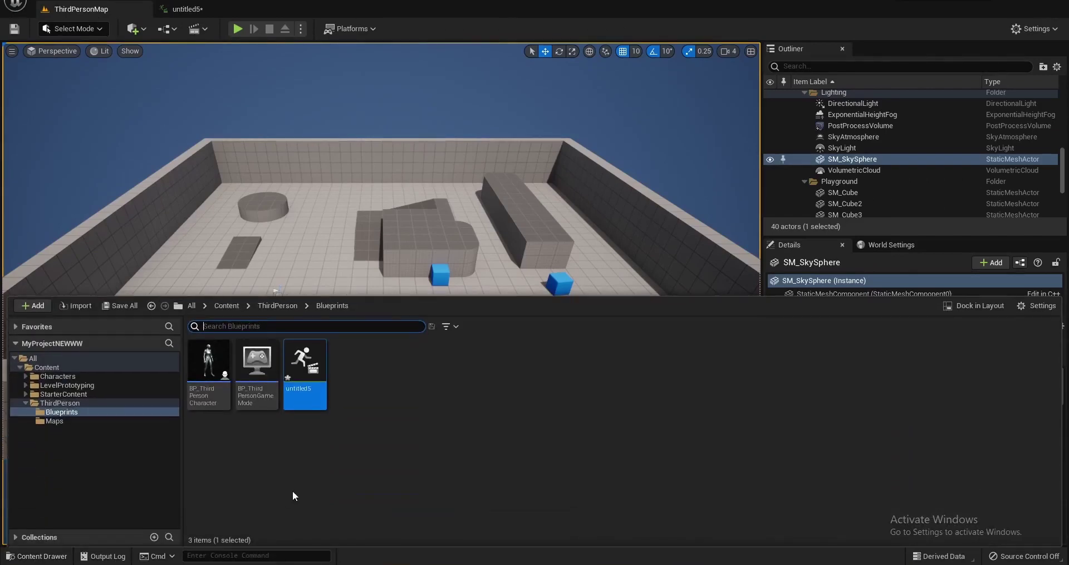
right_click(294, 365)
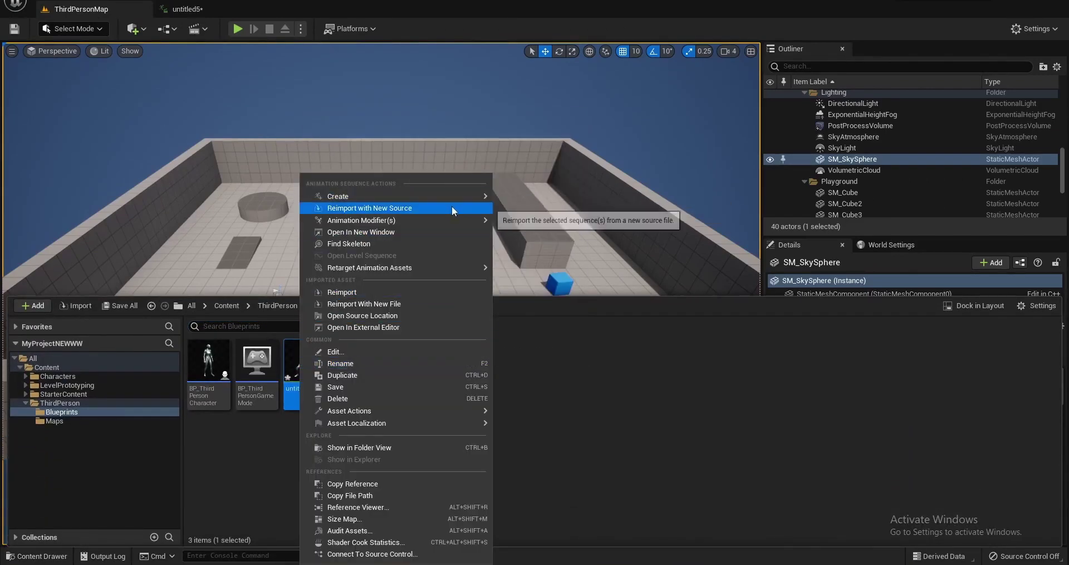
mouse_move(480, 196)
left_click(535, 199)
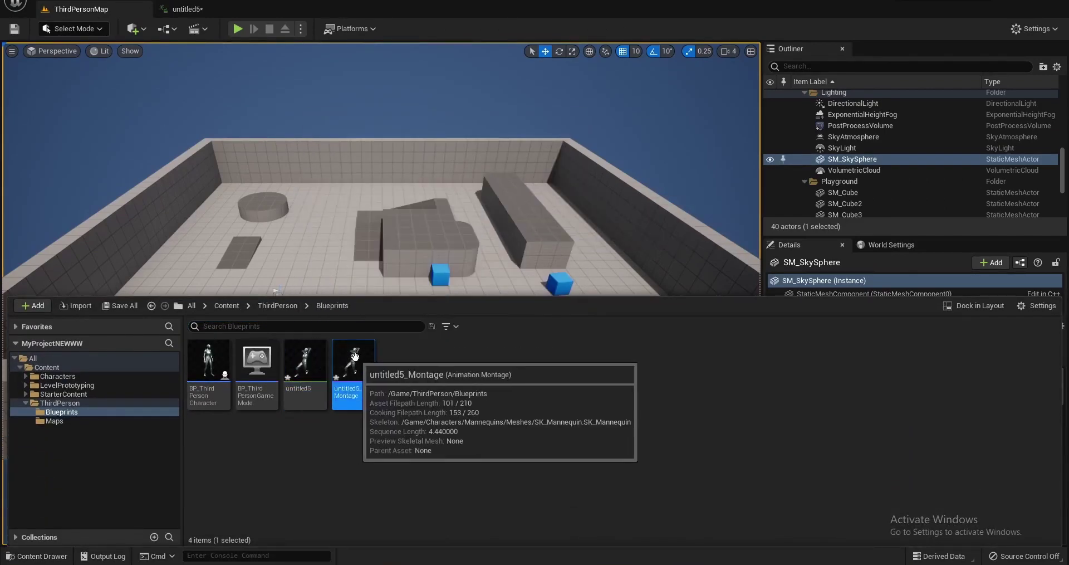
left_click(439, 382)
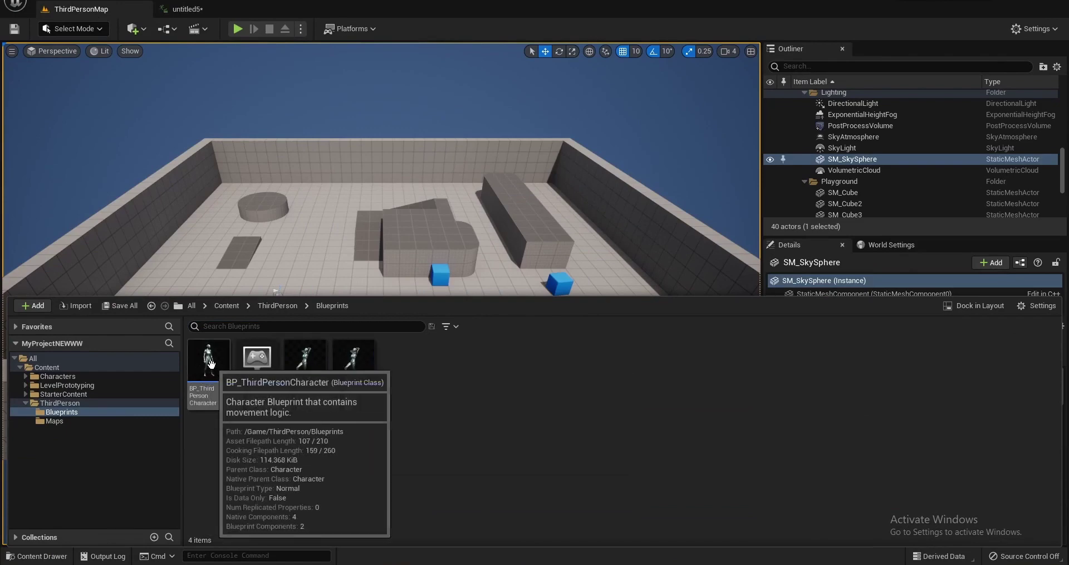
Open the BP_ThirdPersonCharacter blueprint and add an X keyboard event in the empty graph area above the gamepad camera input nodes
left_click(209, 365)
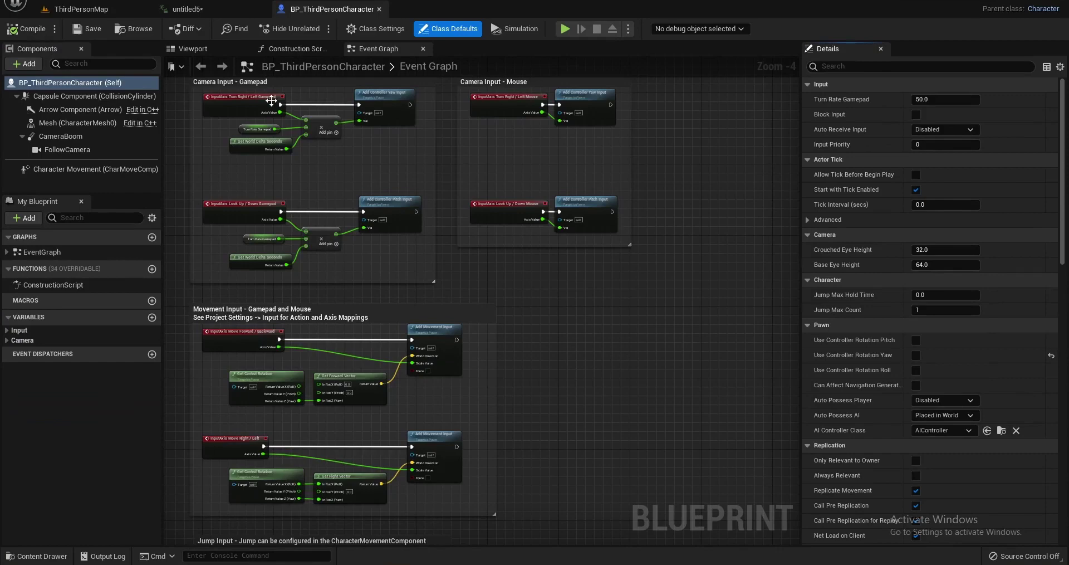
right_click_drag(268, 96, 306, 241)
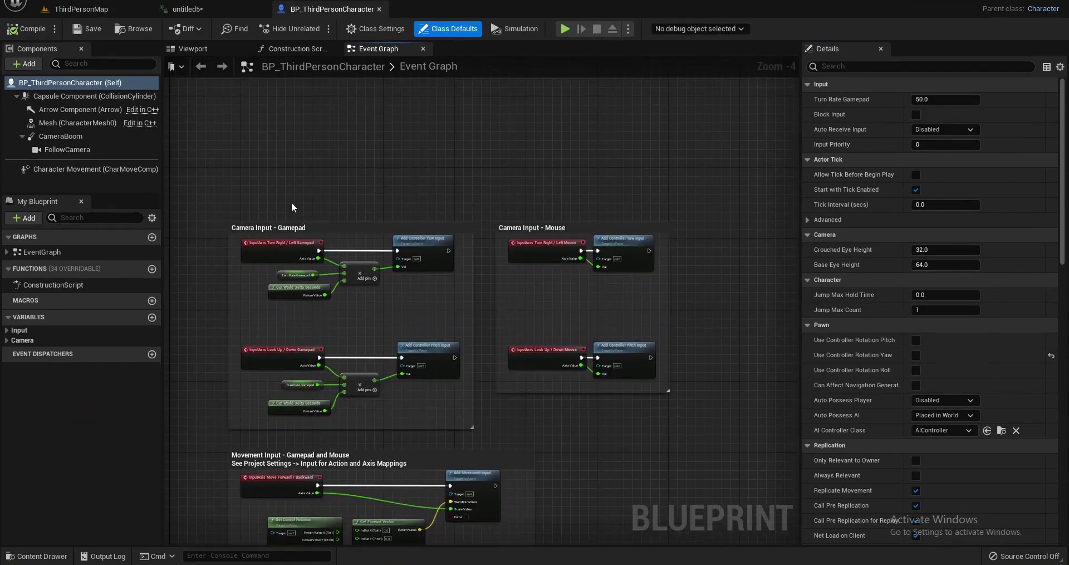
right_click(276, 145)
type("x ke")
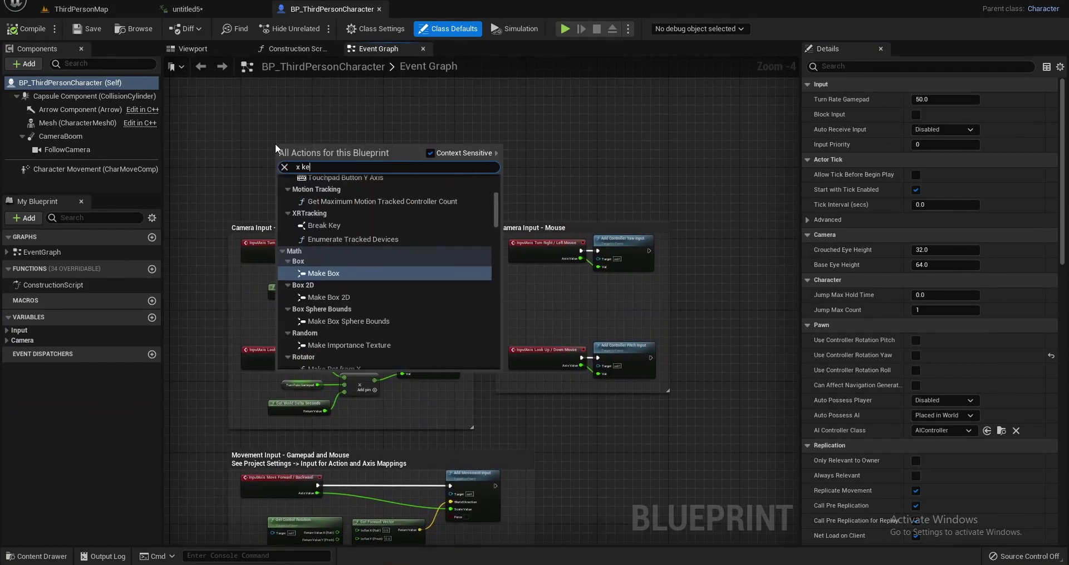
type("y")
scroll(318, 190, "up", 3)
left_click(316, 281)
Add a Play Anim Montage node driven by the X key's Pressed output and assign untitled5_Montage as its montage
left_click_drag(297, 157, 333, 162)
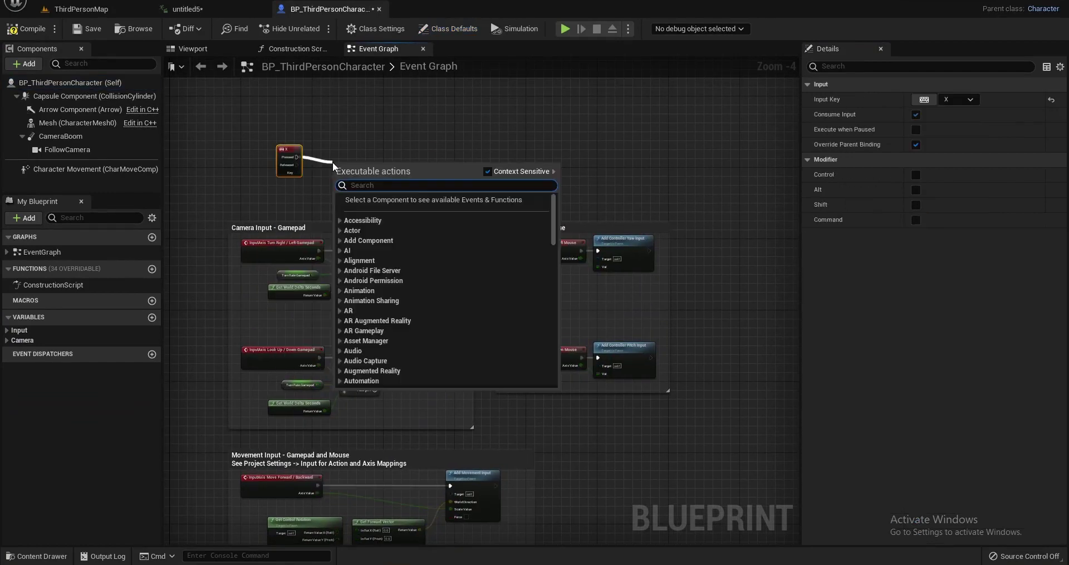
type("pla")
key("BackSpace")
key("BackSpace")
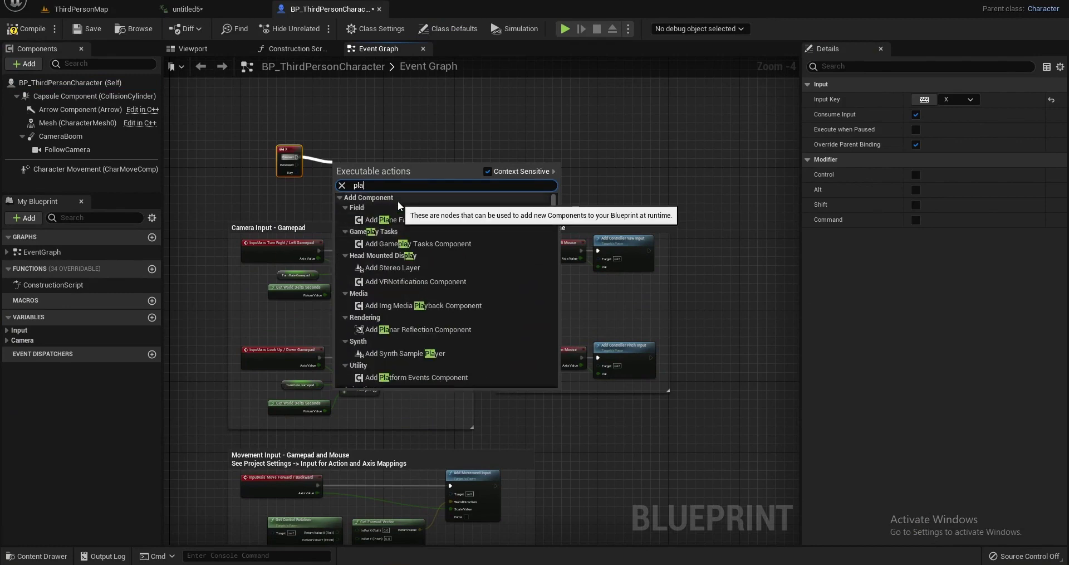
type("lay ani")
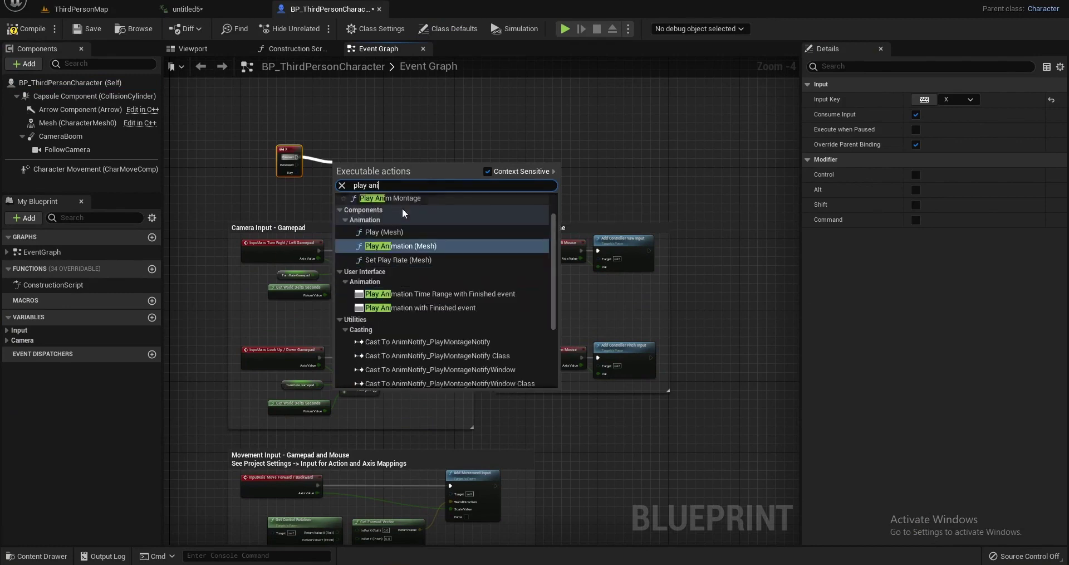
left_click(416, 234)
left_click(364, 178)
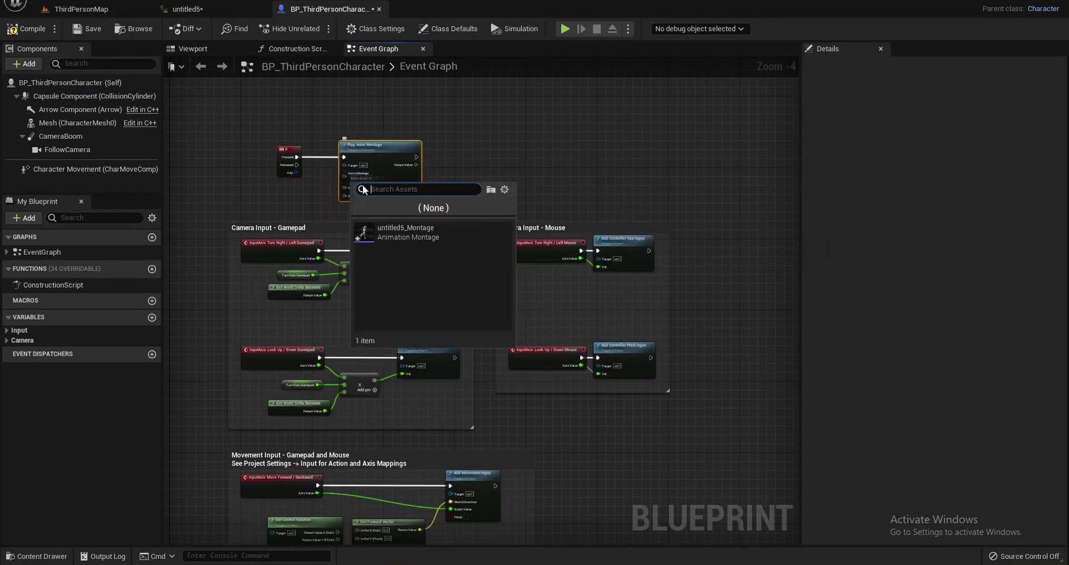
left_click(384, 231)
Play the ThirdPersonMap level, run the character around and trigger the montage to check its root motion, and stop the session
left_click(69, 14)
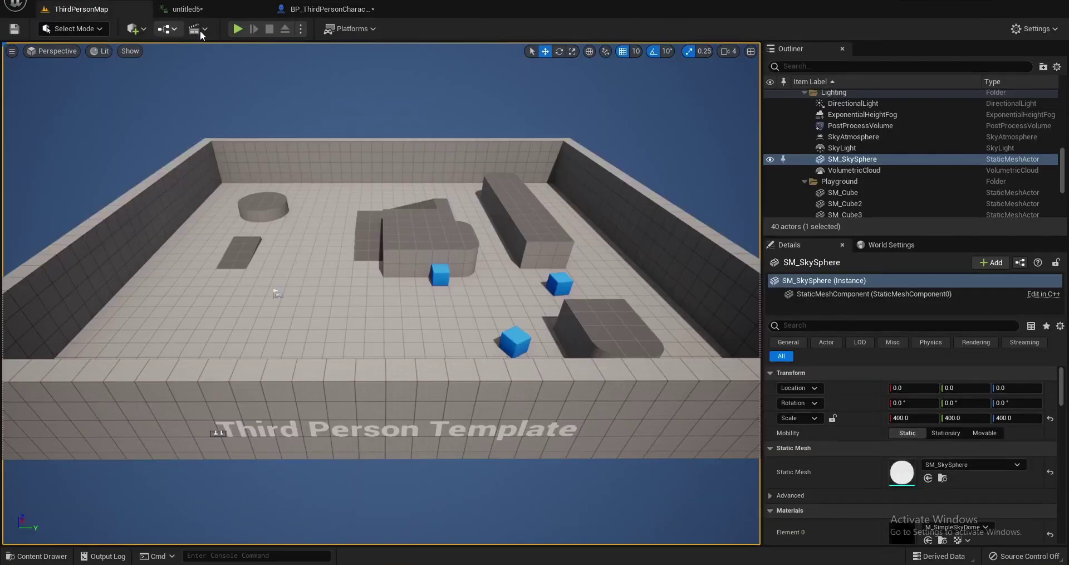
left_click(239, 29)
key("w")
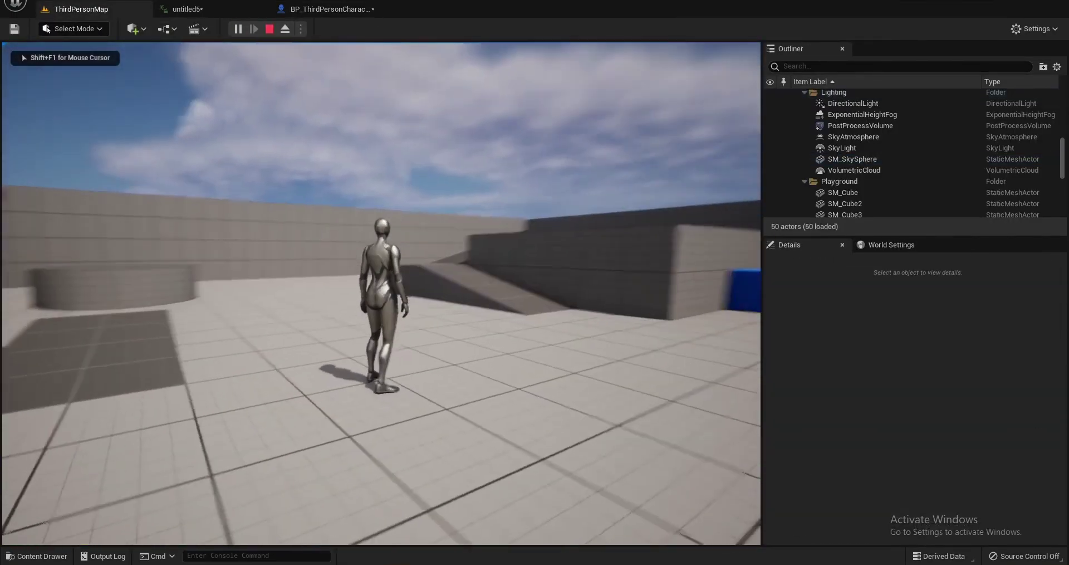
key("w")
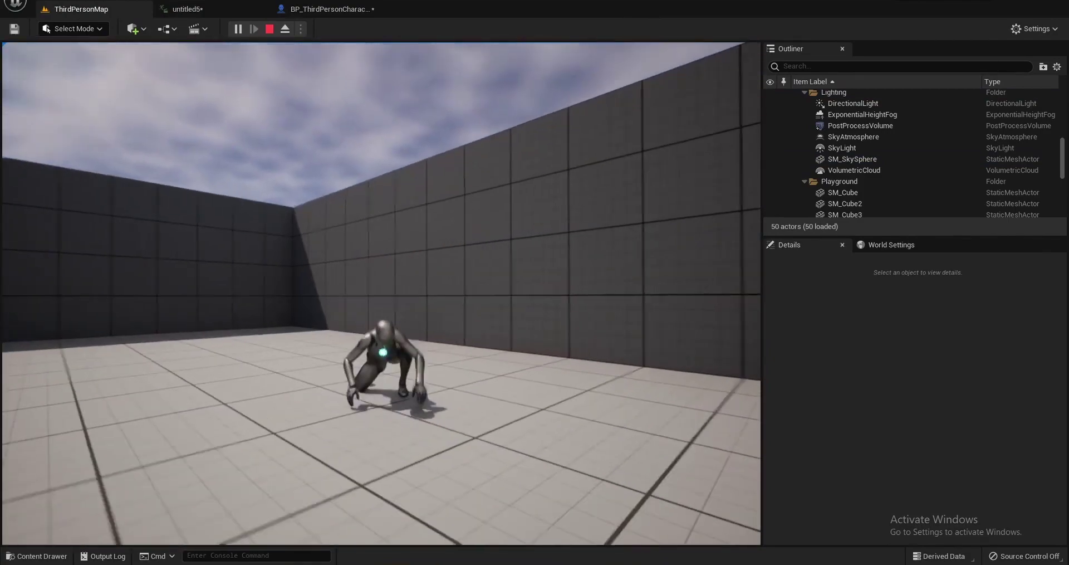
key("w")
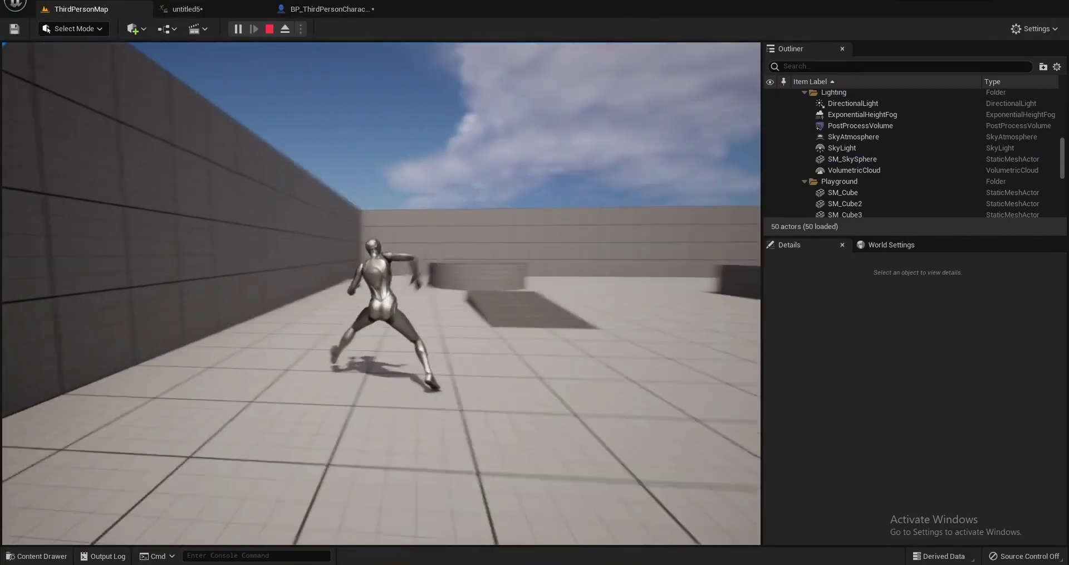
key("e")
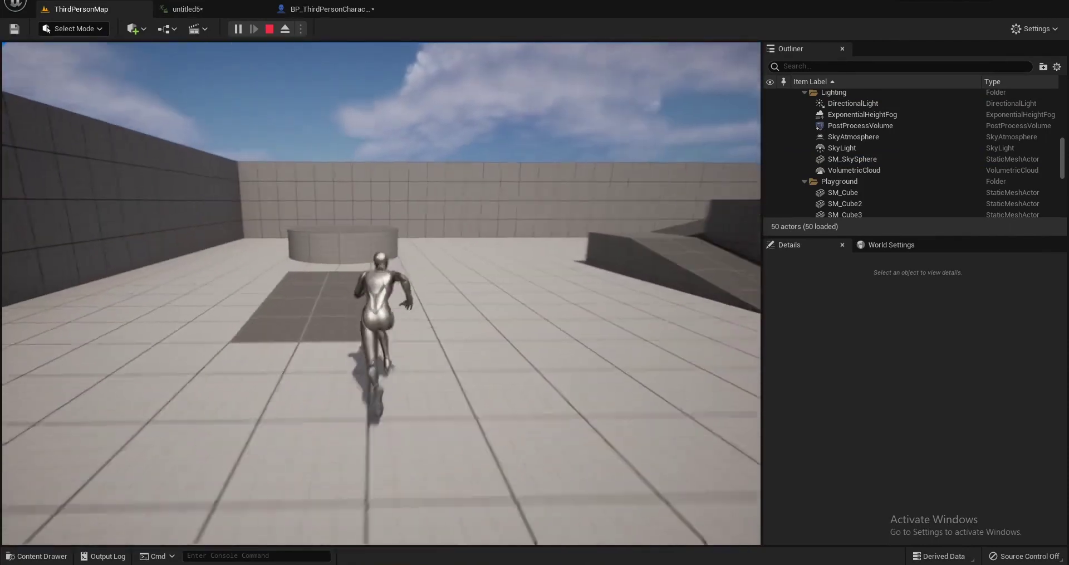
key("w")
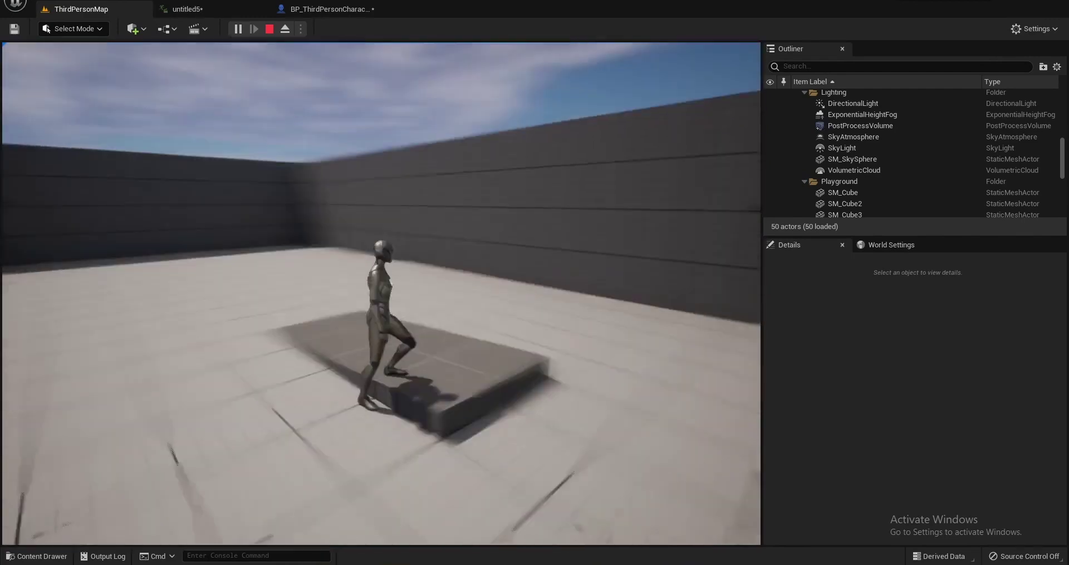
key("e")
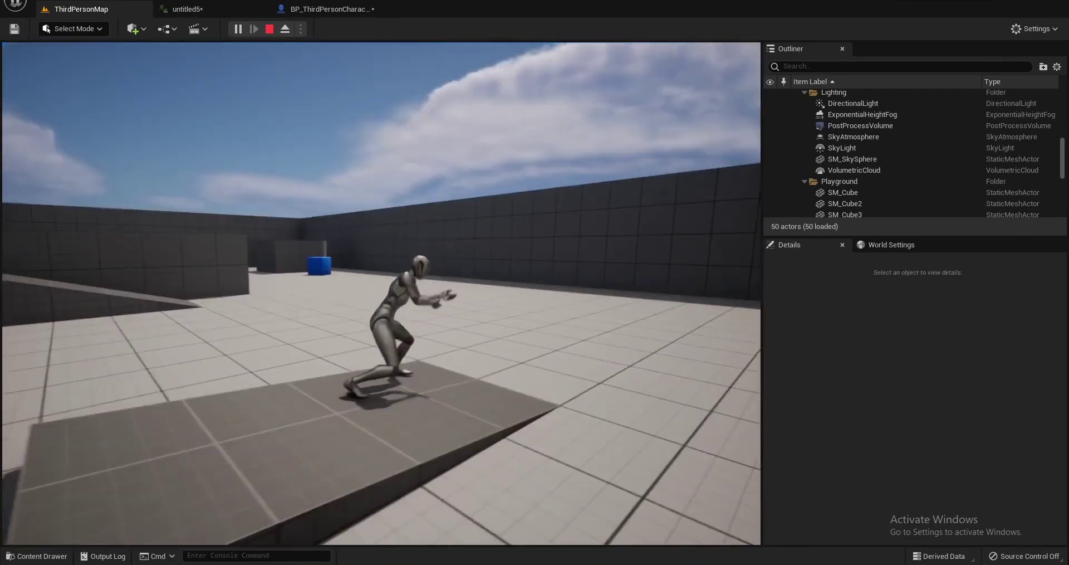
key("w")
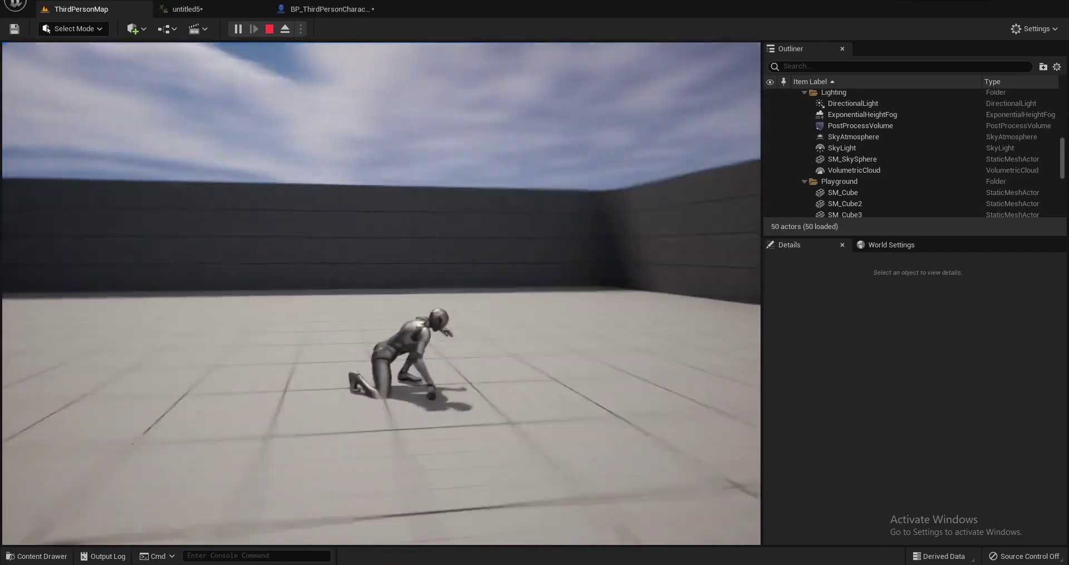
key("w")
key("a")
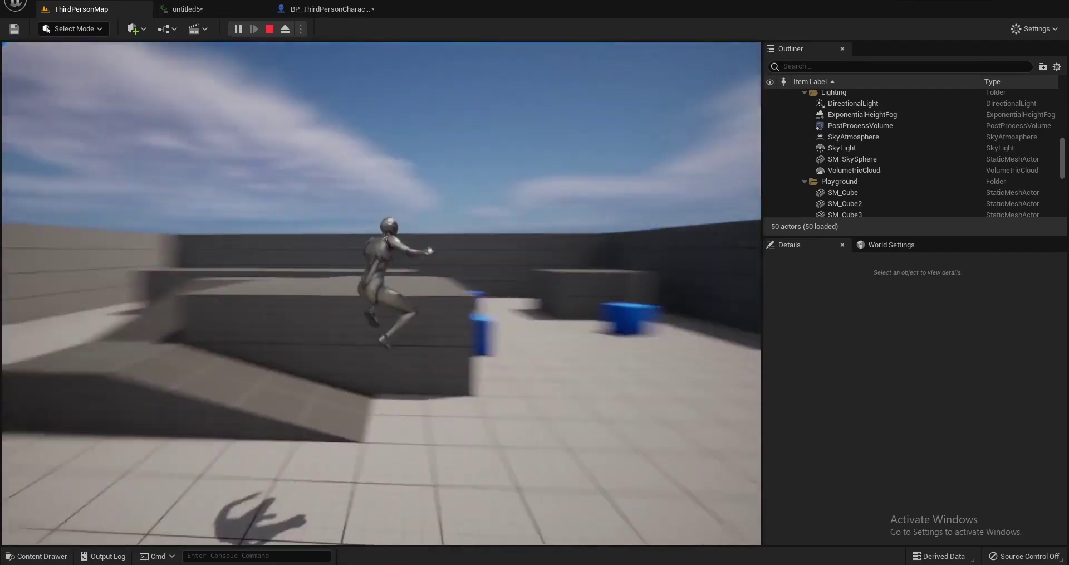
key("Escape")
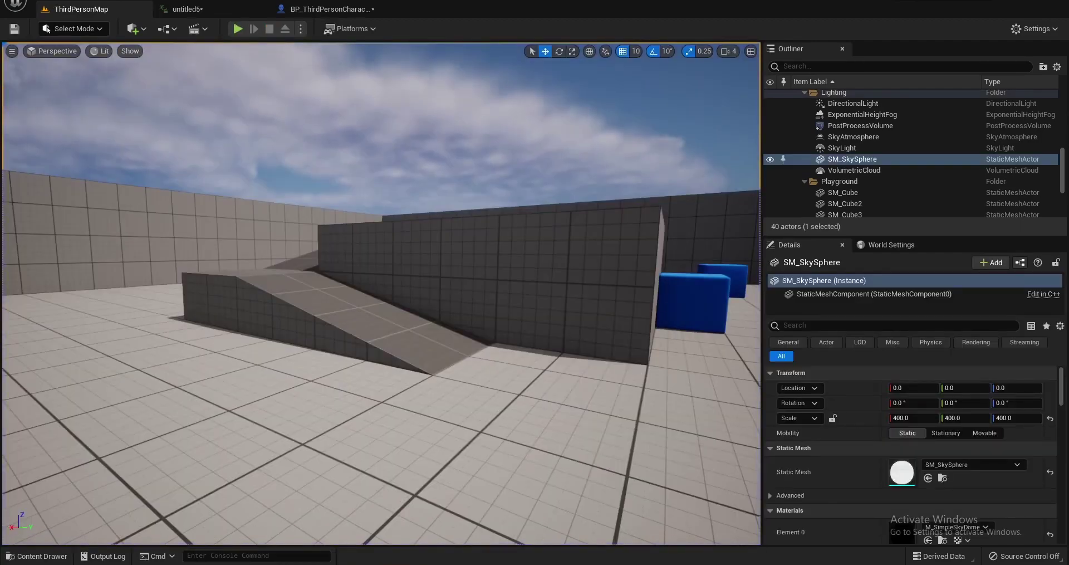
left_click(320, 12)
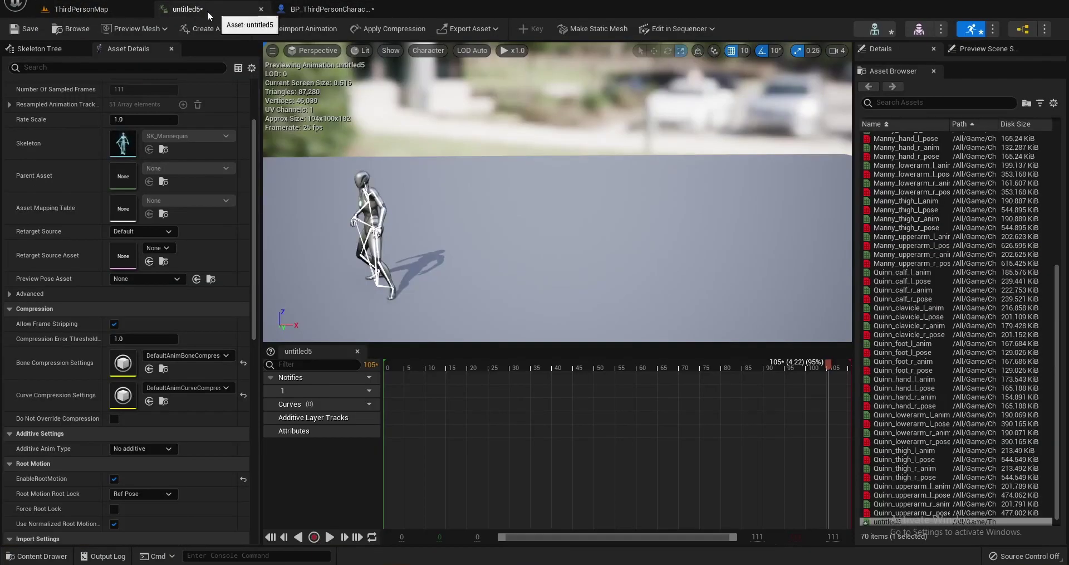
left_click(92, 10)
Switch to Blender and export the selected root armature with its mesh as char.fbx in New Folder(10)
left_click(35, 556)
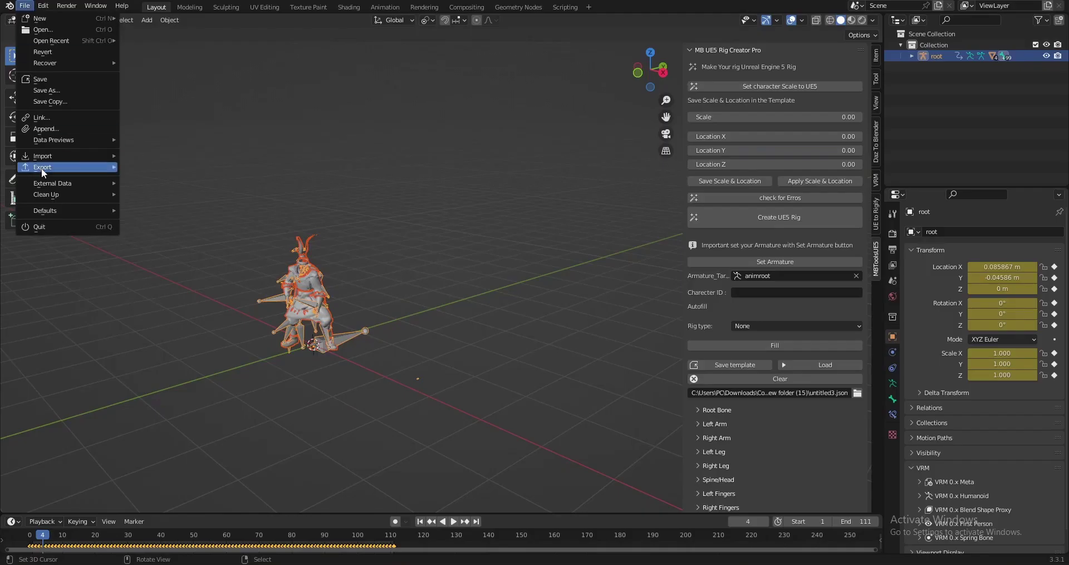
mouse_move(45, 166)
left_click(205, 265)
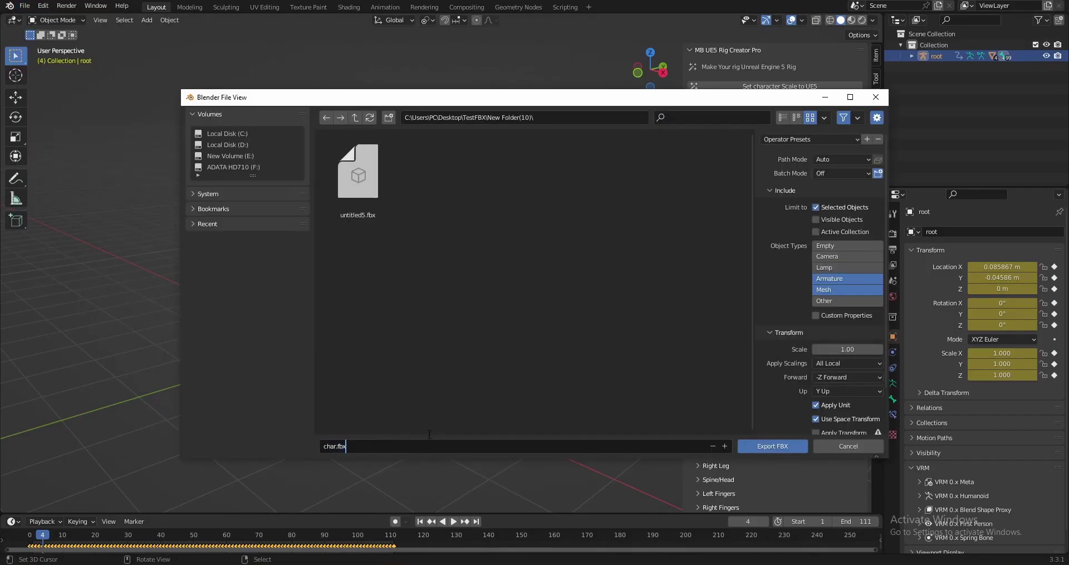
left_click(749, 443)
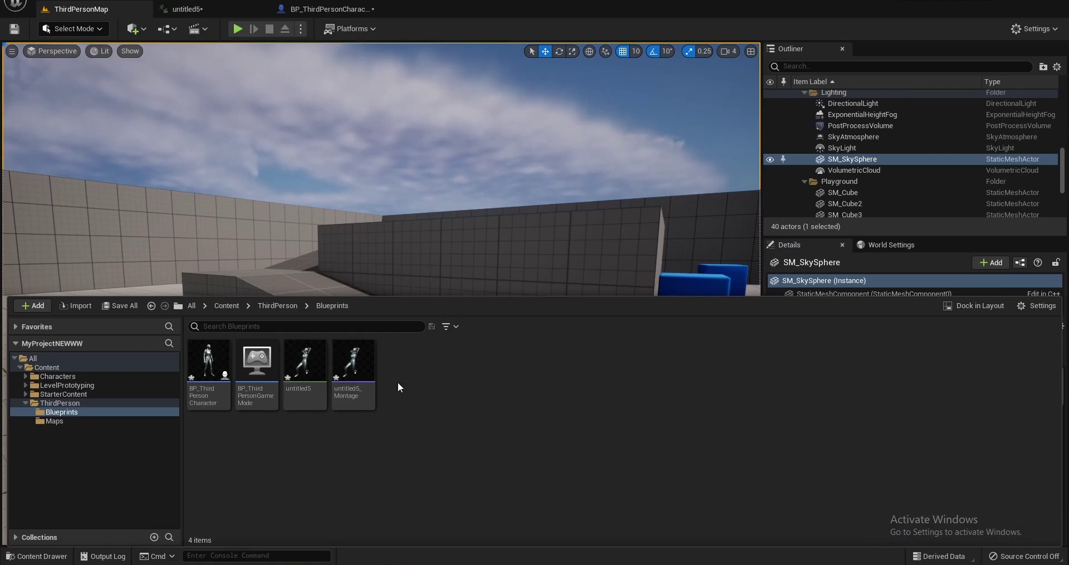
Back in Unreal, create a folder named NewFolder inside the Blueprints folder and open it
right_click(447, 390)
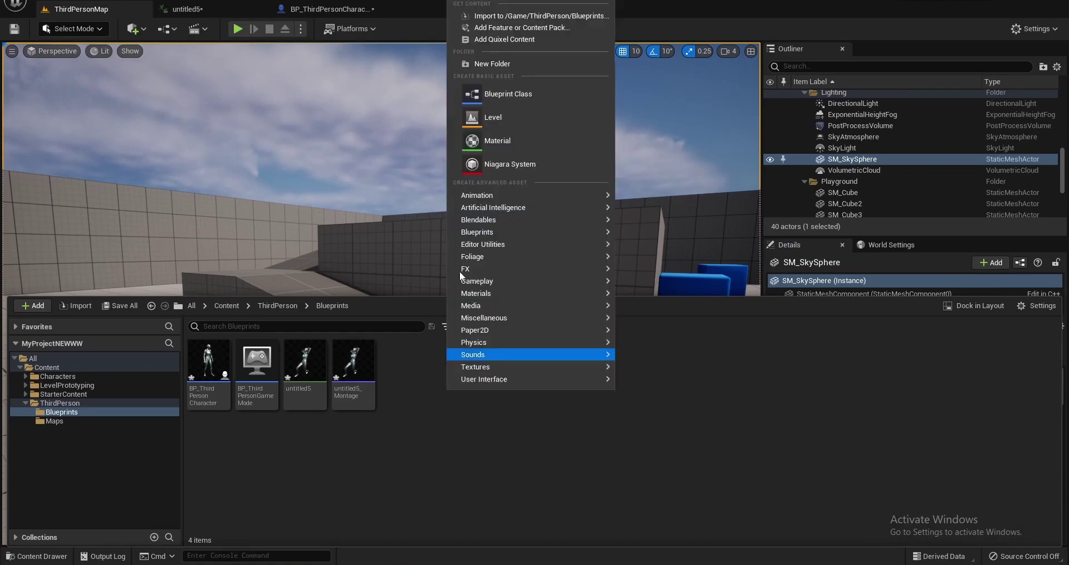
left_click(493, 64)
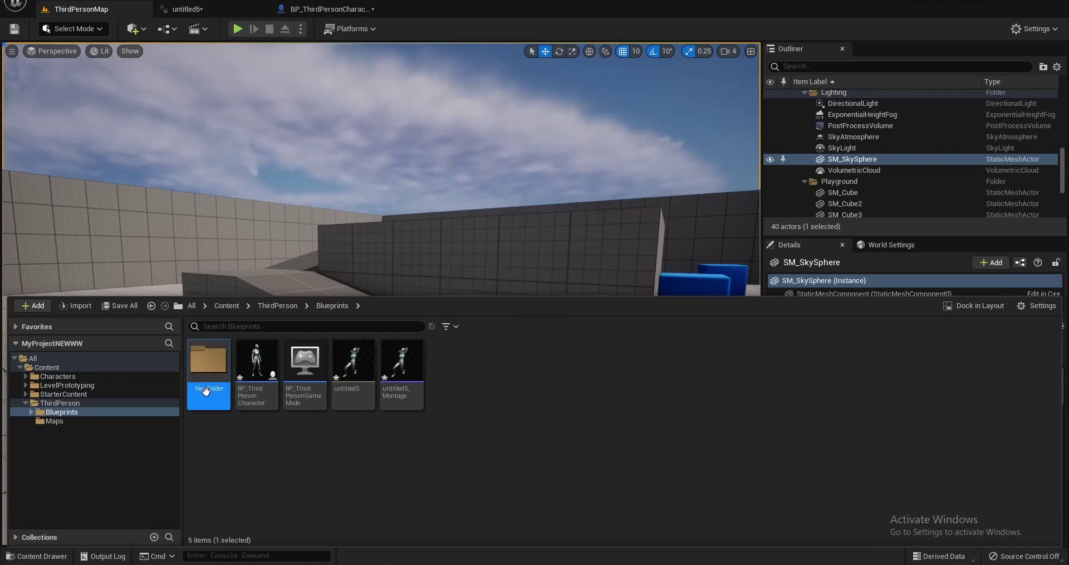
double_click(206, 391)
Import char.fbx into NewFolder as a skeletal mesh using the SK_Mannequin skeleton
right_click(375, 380)
left_click(481, 192)
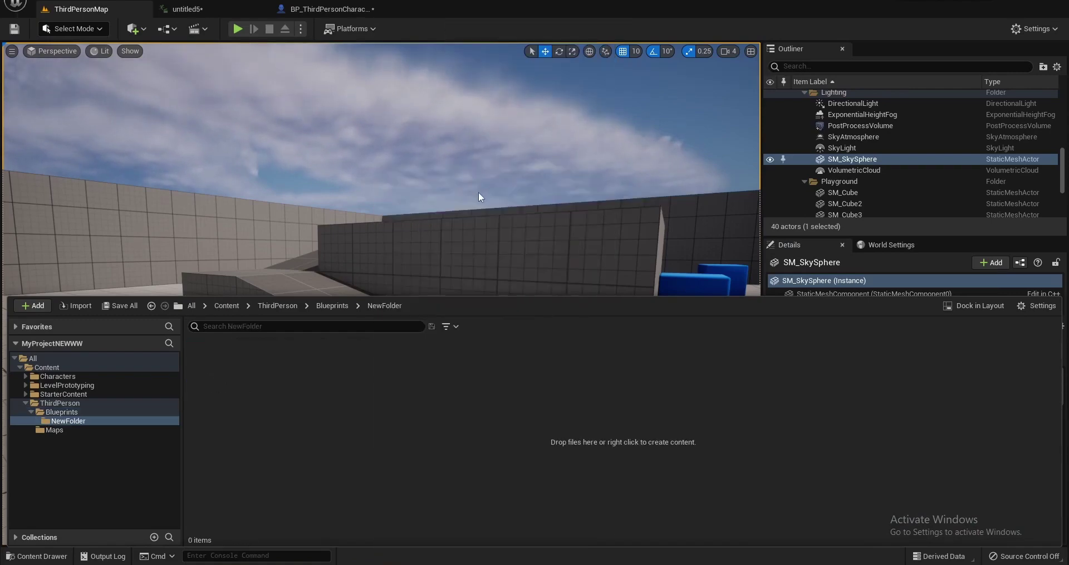
left_click(159, 67)
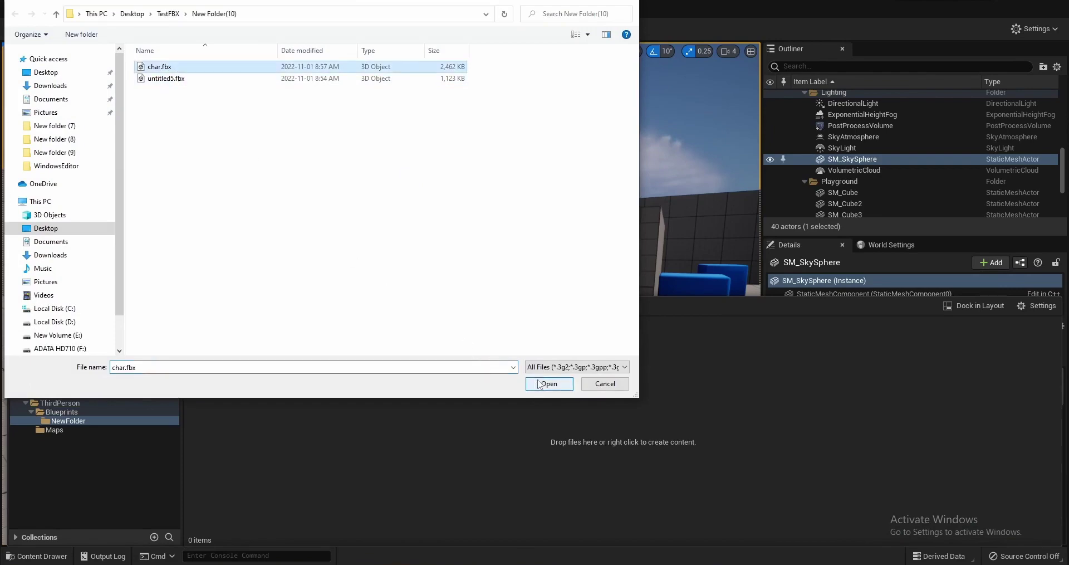
left_click(548, 384)
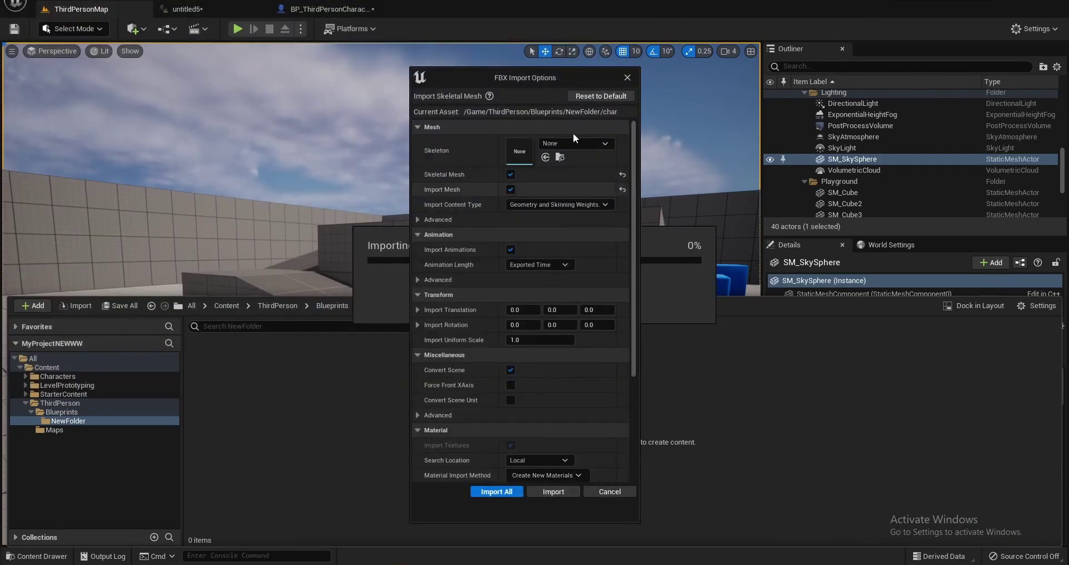
left_click(574, 143)
left_click(579, 310)
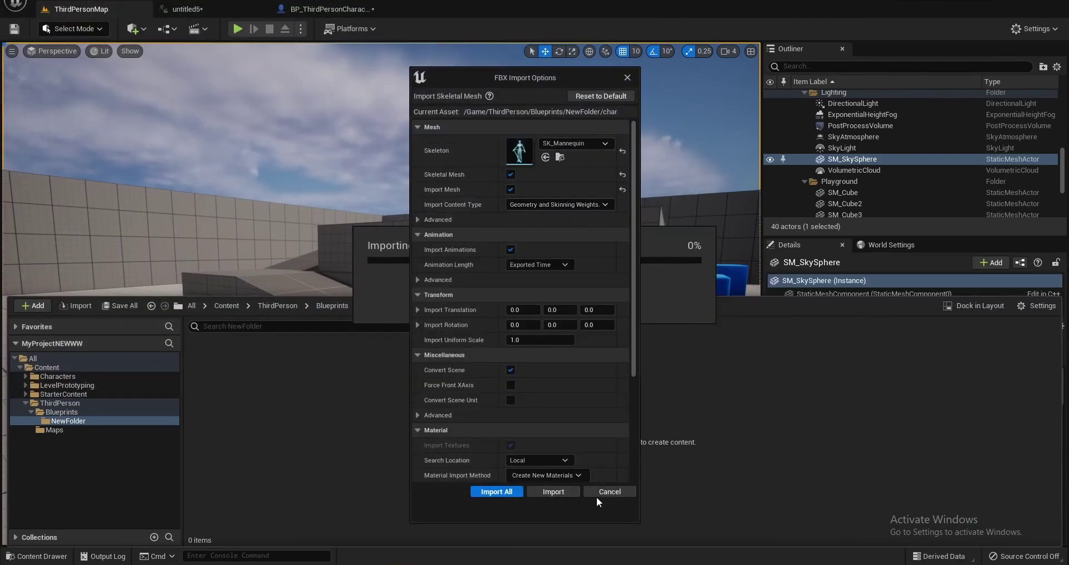
left_click(568, 493)
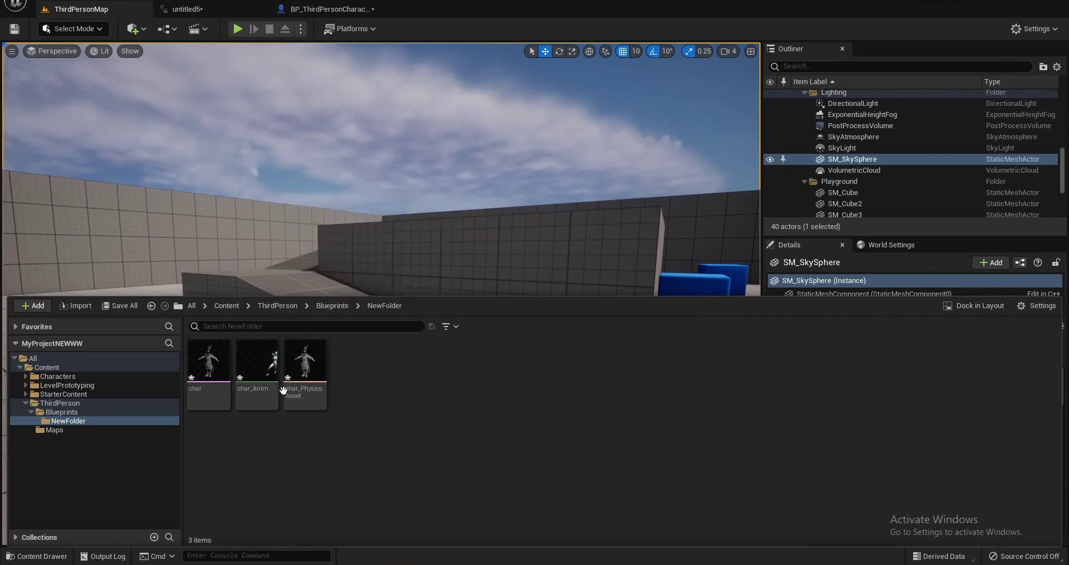
Open the imported char mesh, show the retargeting options, and recursively set translation retargeting to Skeleton from the pelvis down
double_click(224, 363)
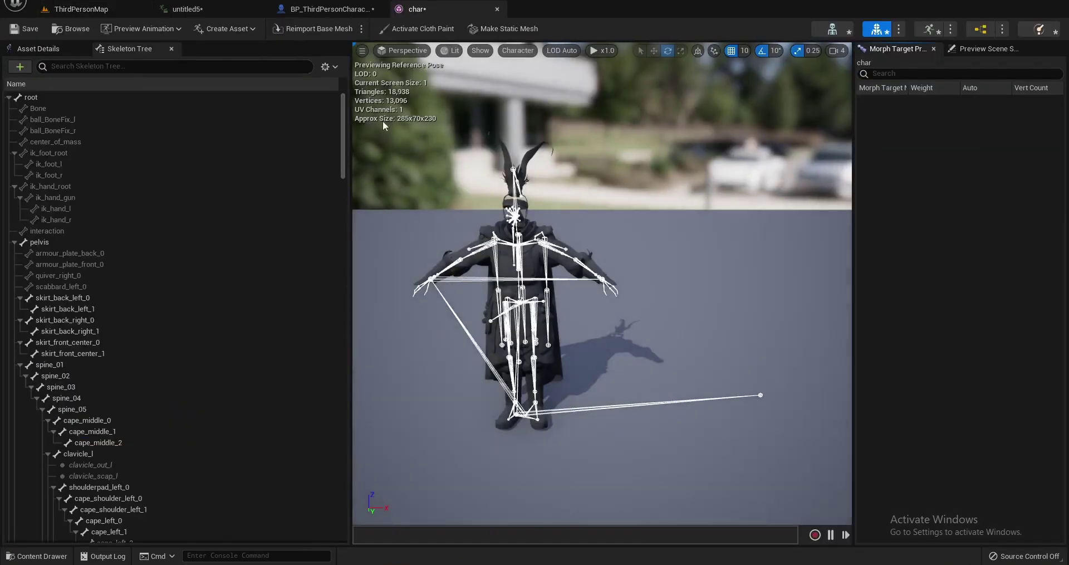
left_click(328, 67)
left_click(381, 228)
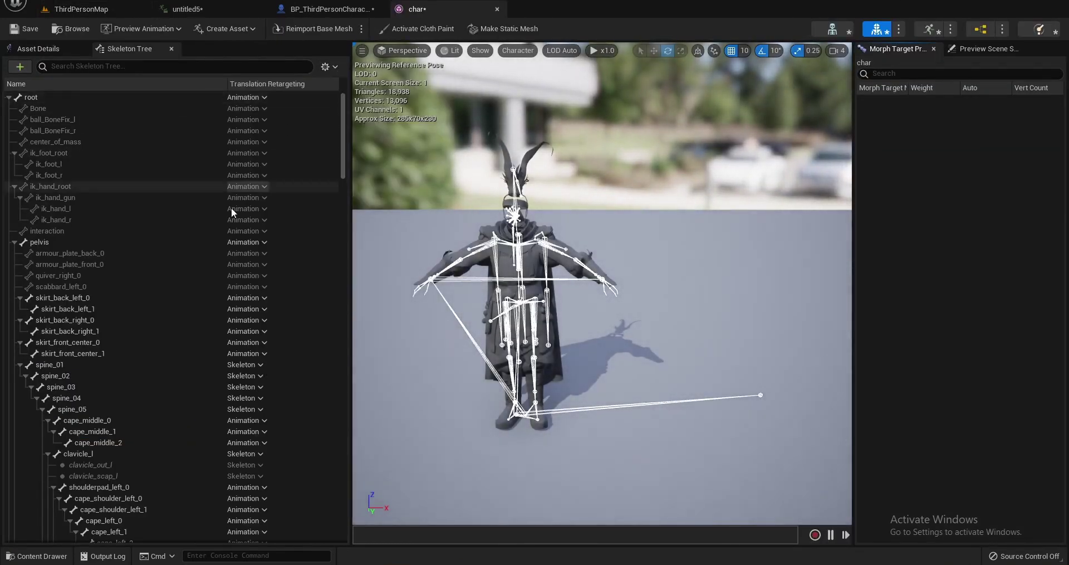
right_click(249, 243)
left_click(312, 353)
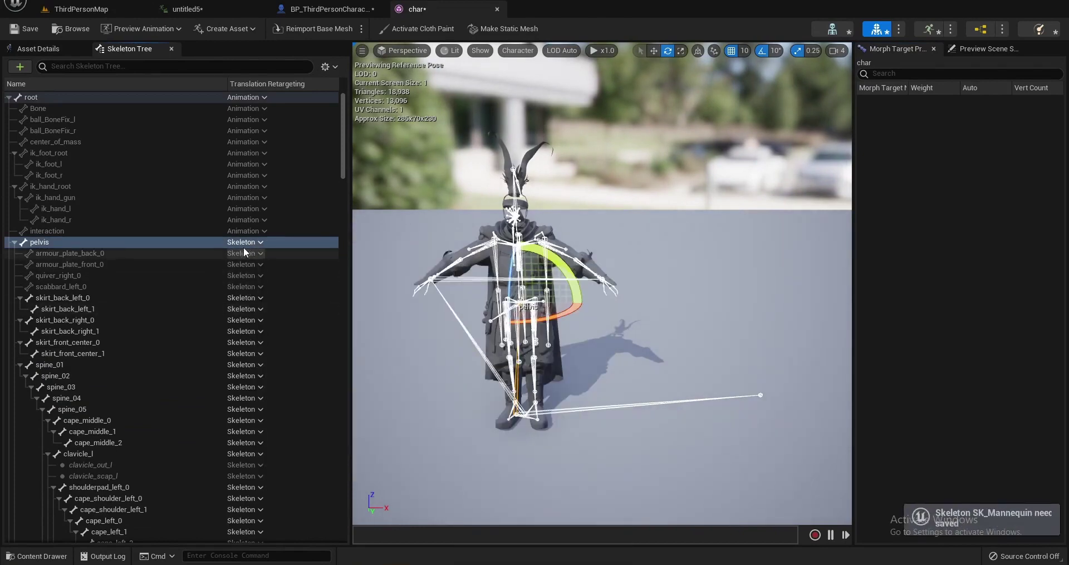
Set the pelvis bone's own translation retargeting to Animation
left_click(246, 243)
left_click(280, 273)
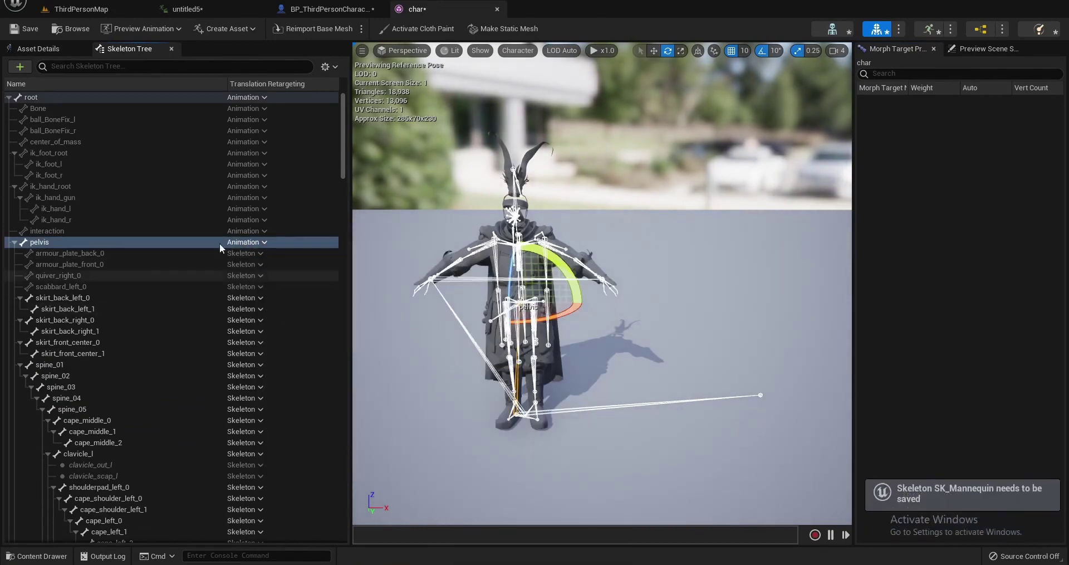
Open BP_ThirdPersonCharacter from the ThirdPerson Blueprints folder and set its Mesh component's skeletal mesh to char
left_click(90, 14)
left_click(35, 556)
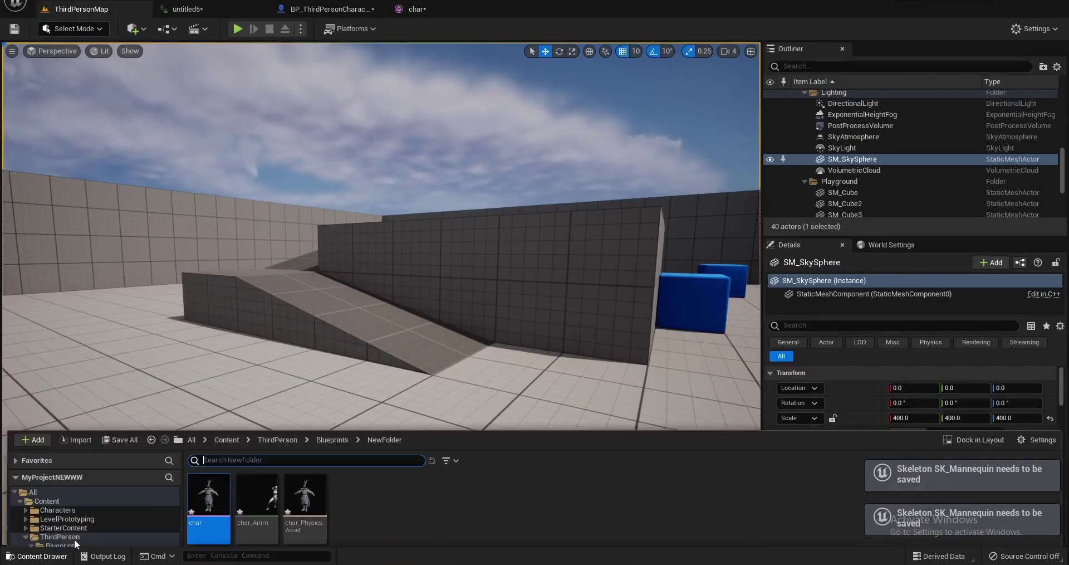
left_click(225, 306)
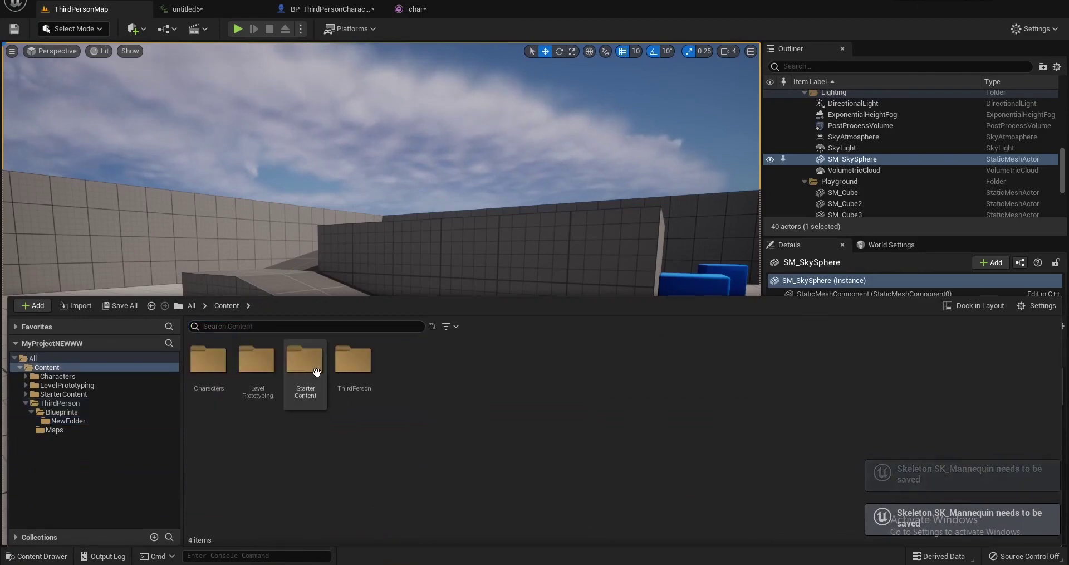
double_click(354, 359)
double_click(205, 362)
left_click(205, 365)
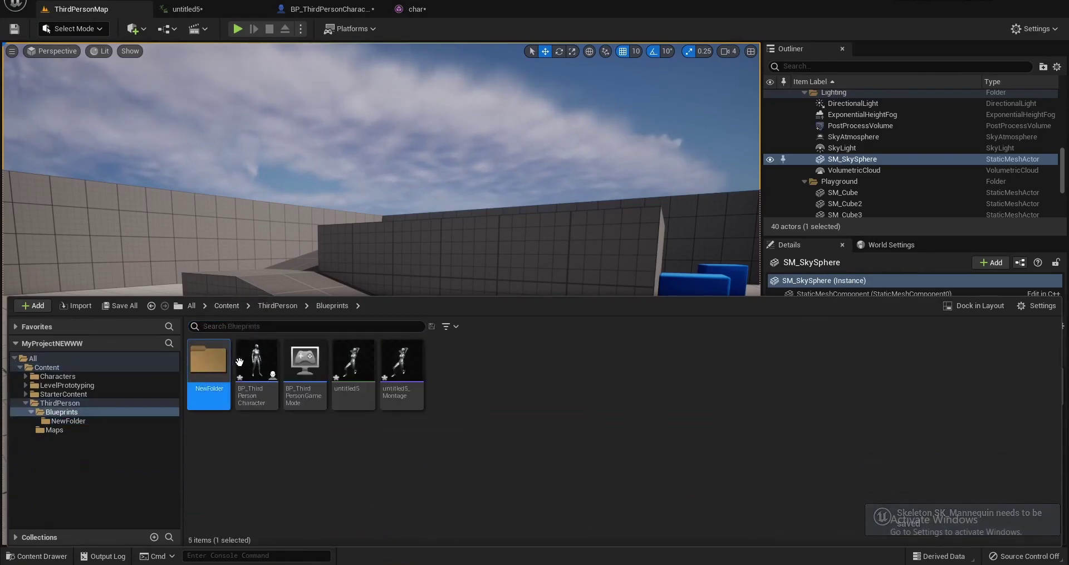
double_click(255, 359)
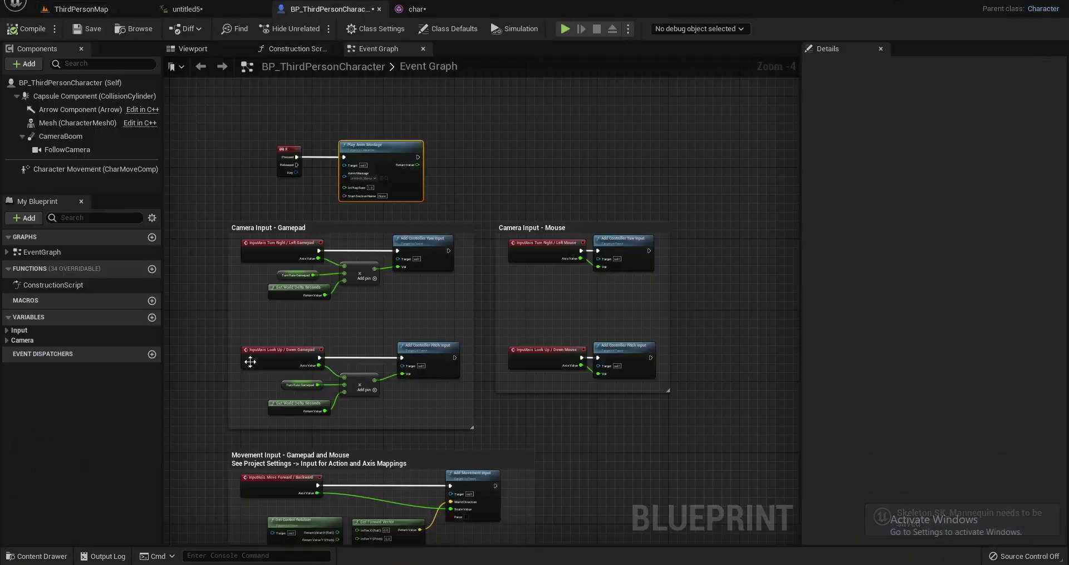
left_click(74, 122)
left_click(978, 356)
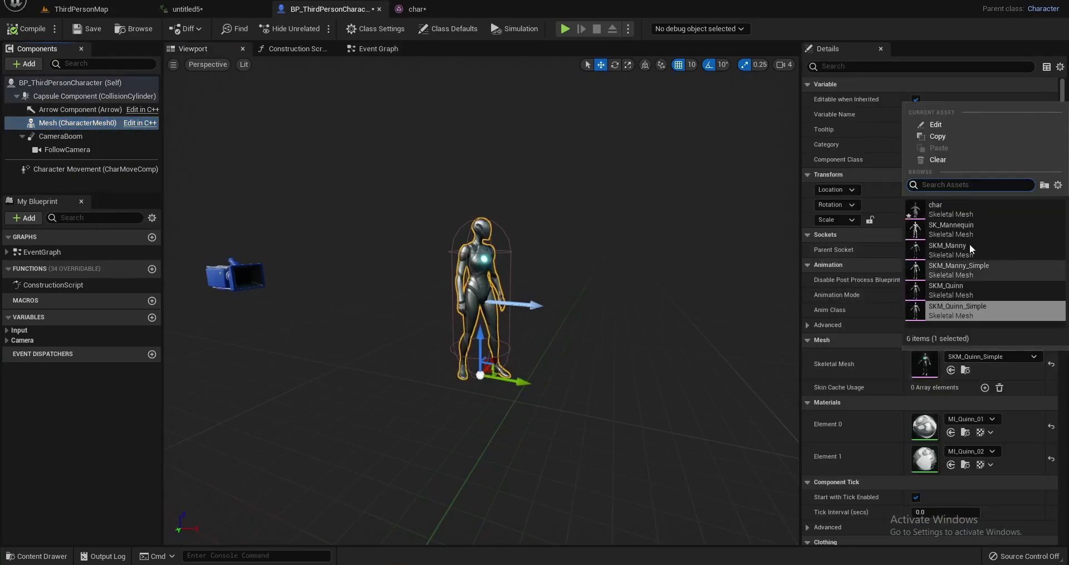
left_click(963, 206)
Play ThirdPersonMap and run and jump around the level to examine how the character and its cape move
left_click(82, 9)
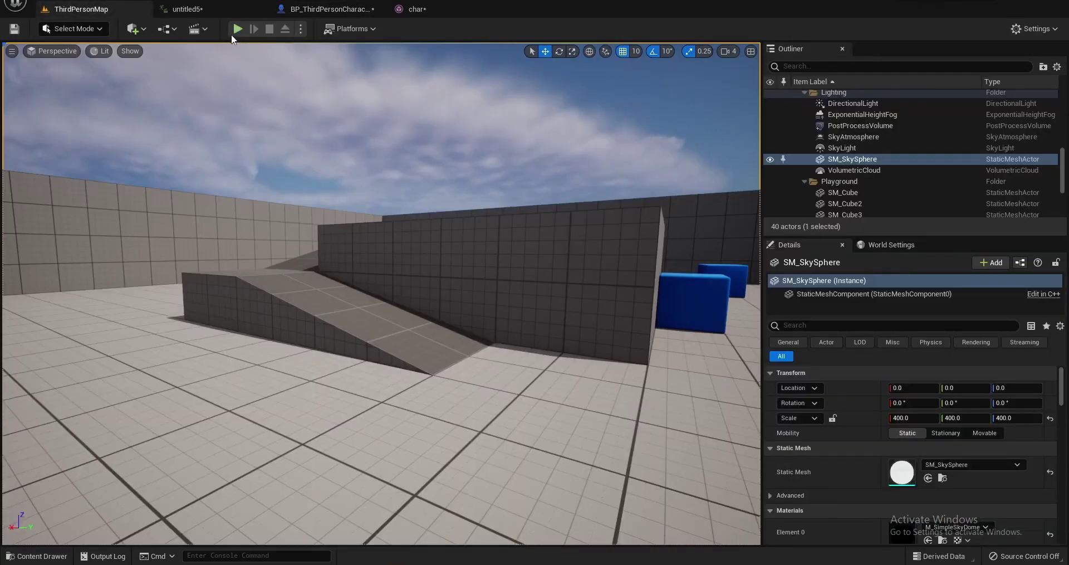
left_click(318, 151)
key("s")
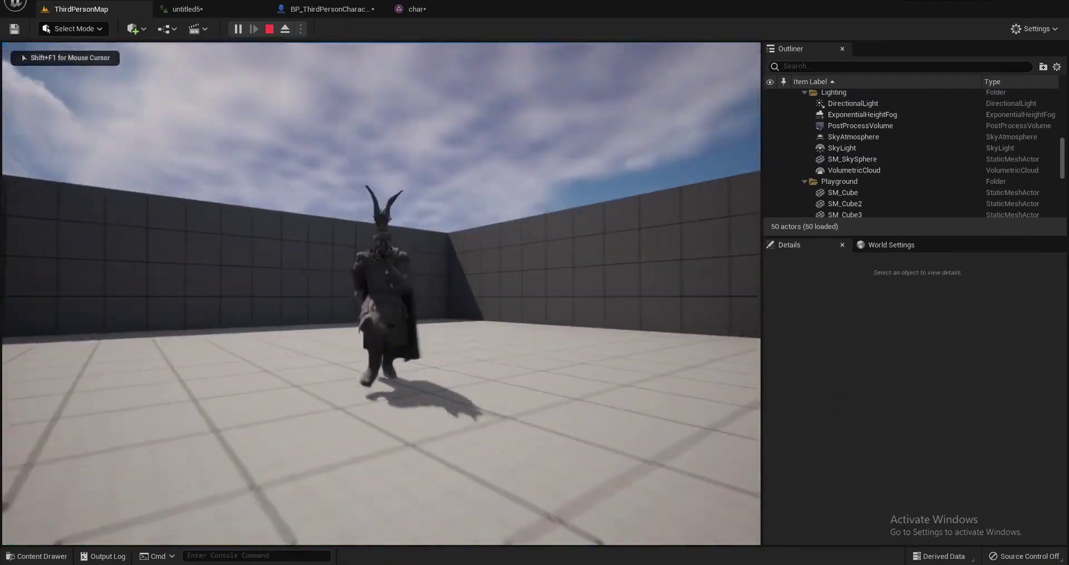
key("space")
key("space")
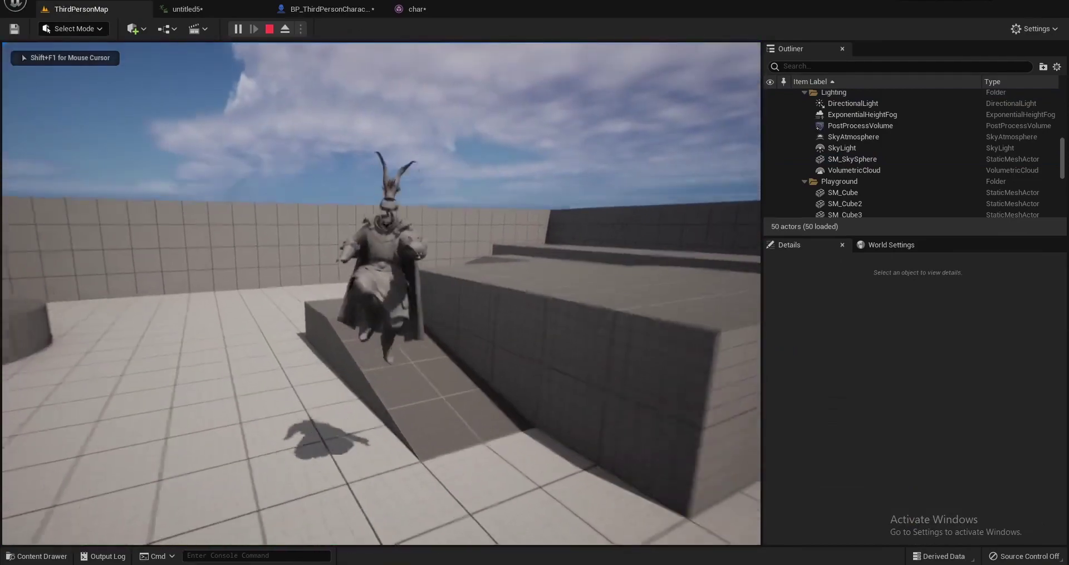
key("w")
key("w")
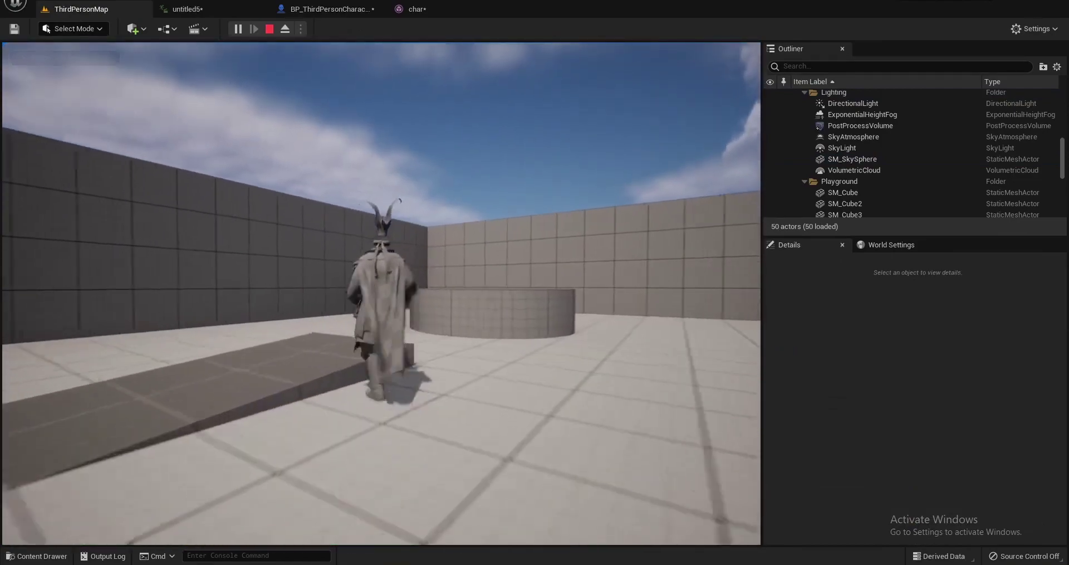
key("w")
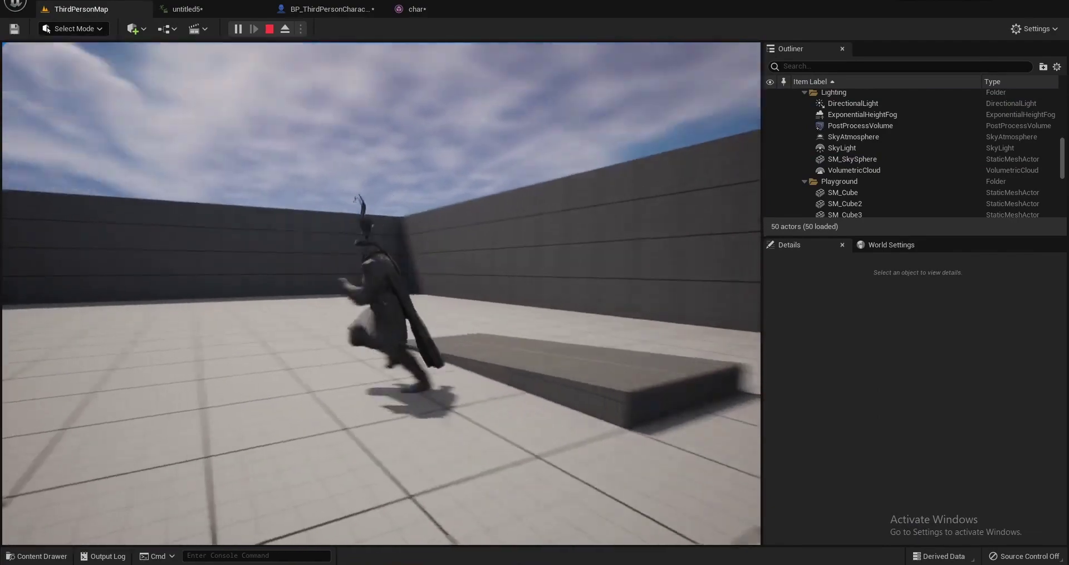
key("d")
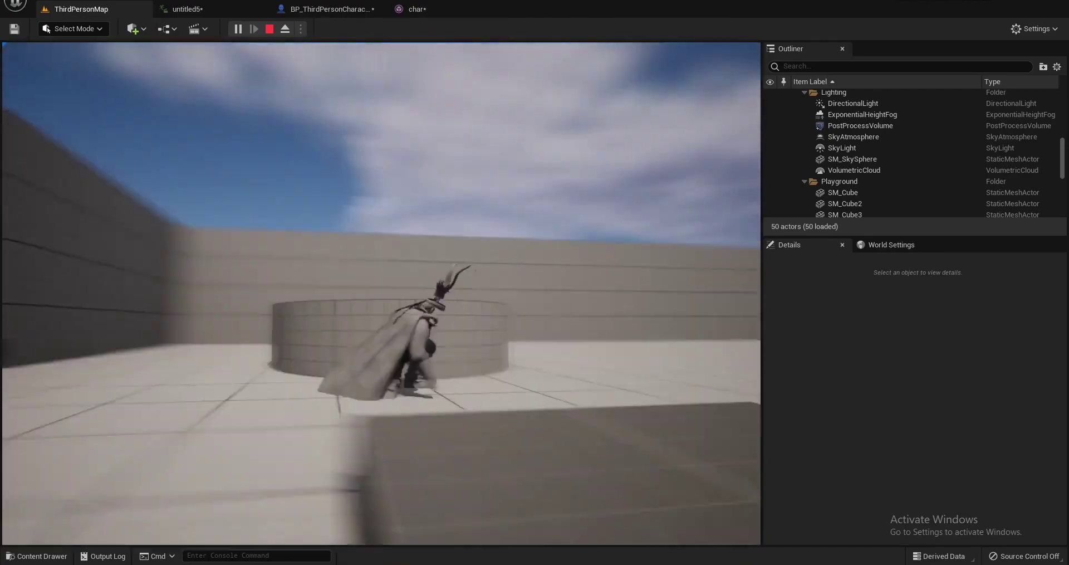
key("w")
key("space")
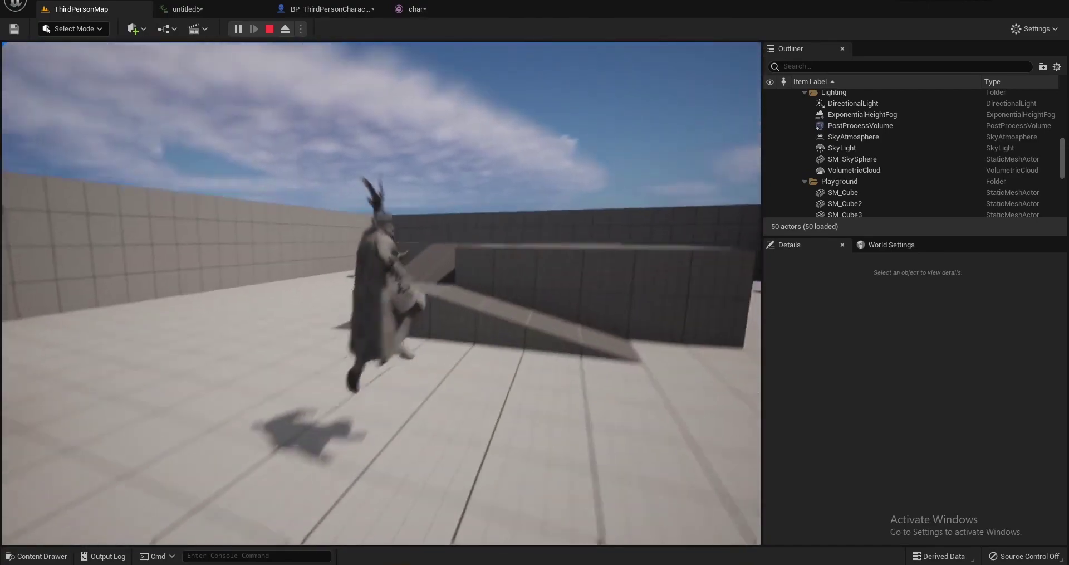
key("w")
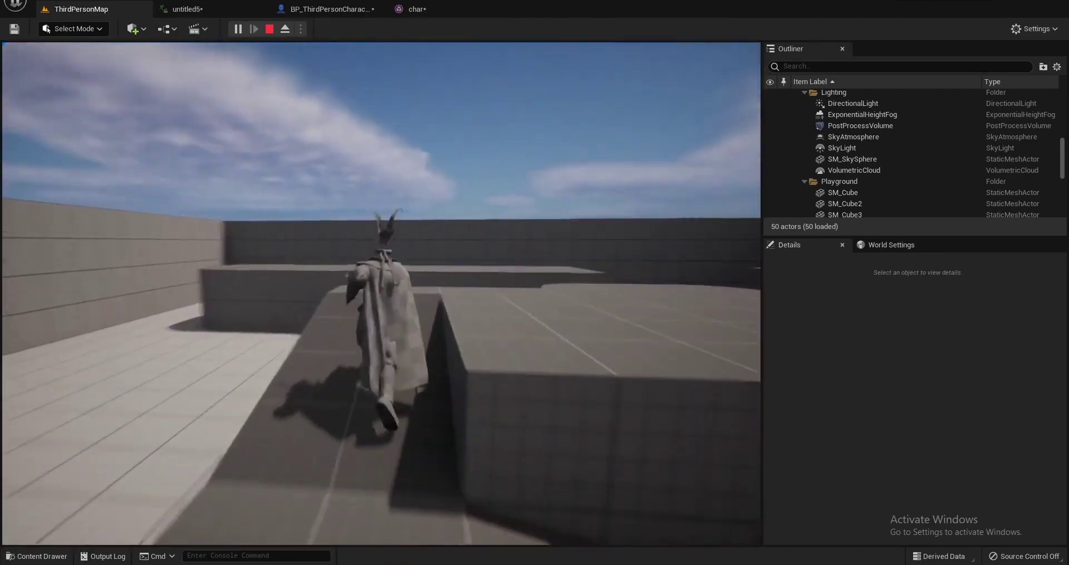
key("w")
key("space")
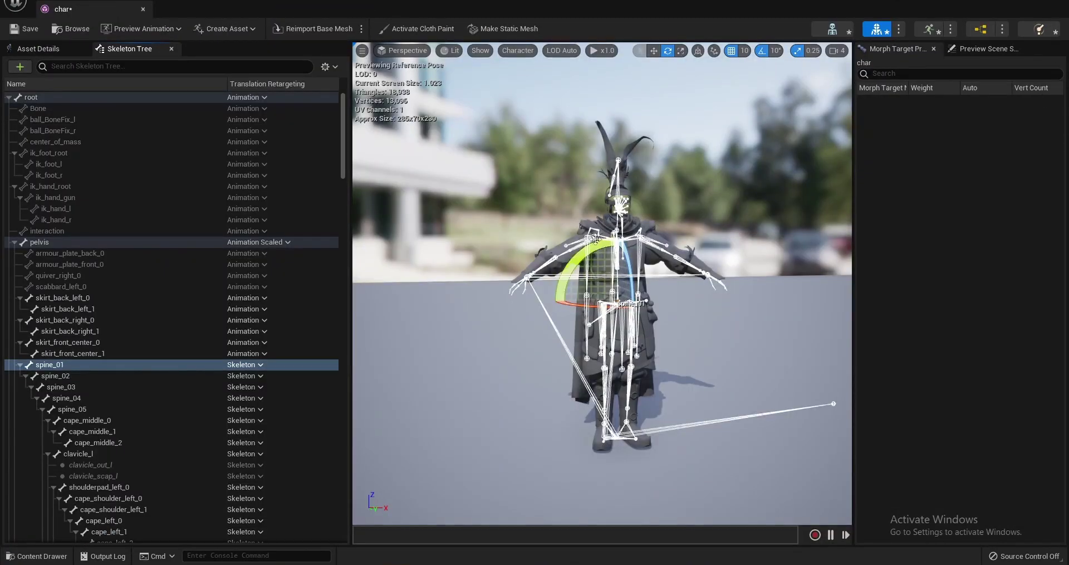
Examine the char mesh's cape, skirt and spine bones from the front, side and back in the mesh editor
left_click_drag(399, 432, 435, 412, "alt")
key("s")
right_click_drag(514, 301, 510, 289)
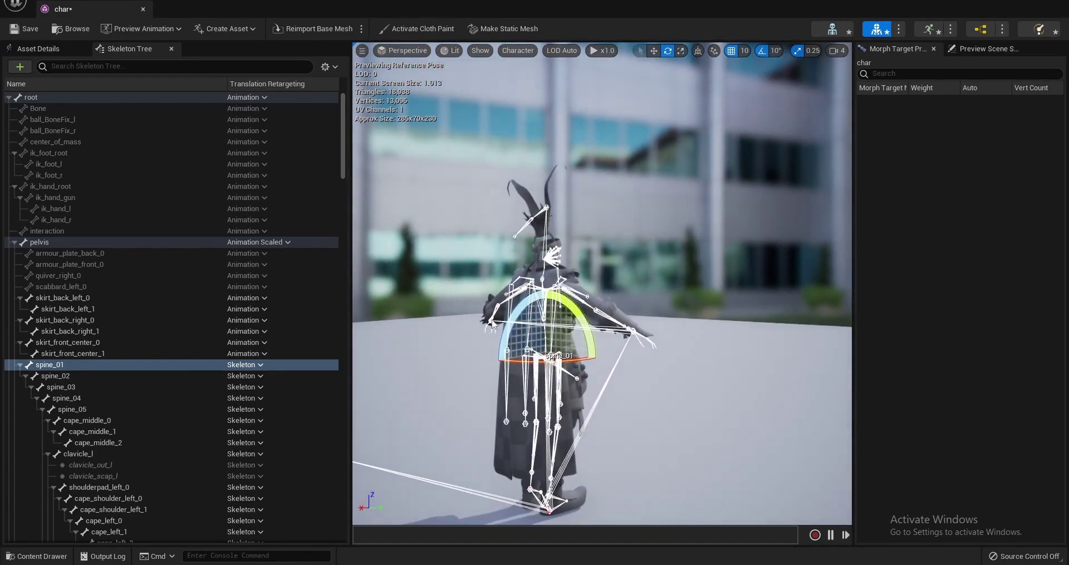
key("w")
right_click_drag(493, 323, 612, 309)
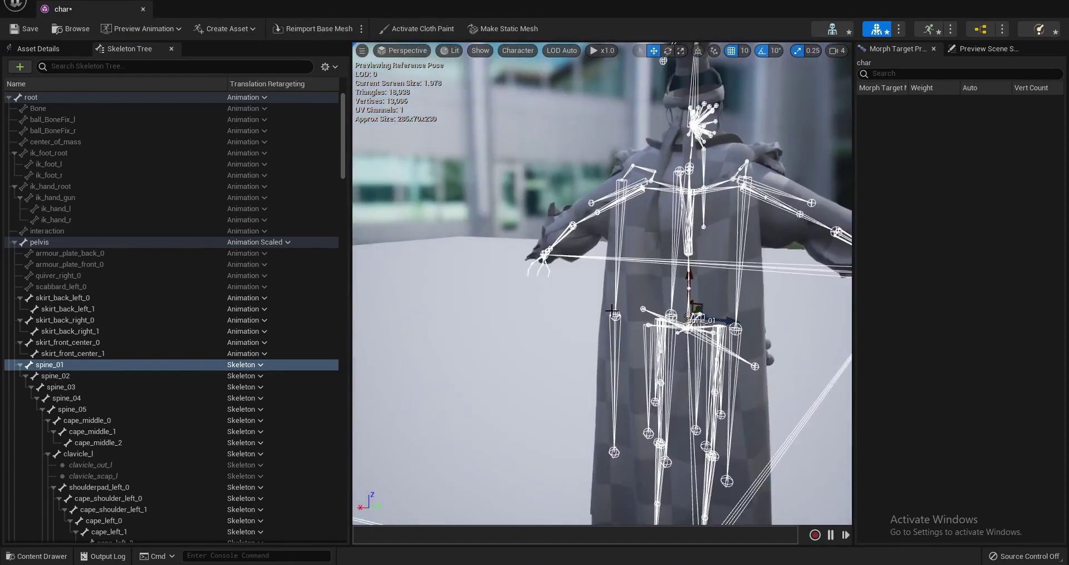
left_click_drag(613, 311, 622, 360)
key("d")
right_click_drag(644, 299, 629, 340)
key("w")
key("a")
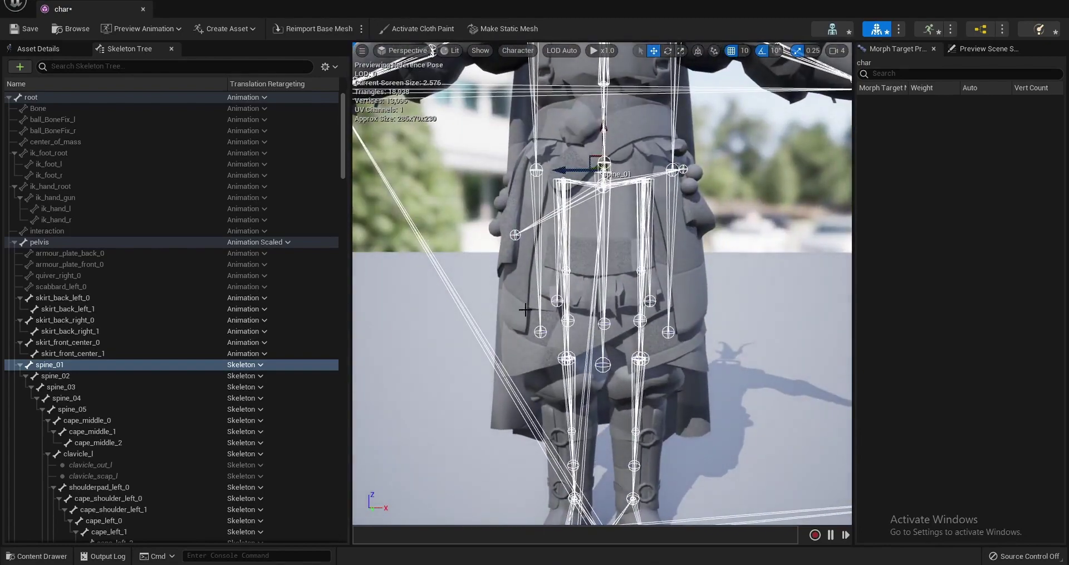
key("s")
right_click_drag(676, 278, 650, 291)
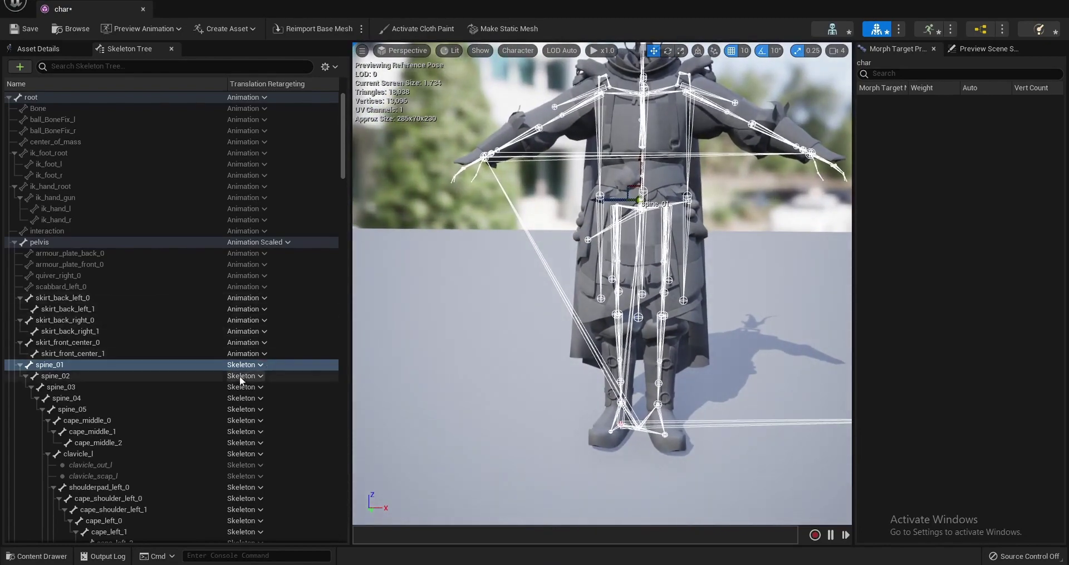
key("a")
right_click_drag(562, 192, 608, 150)
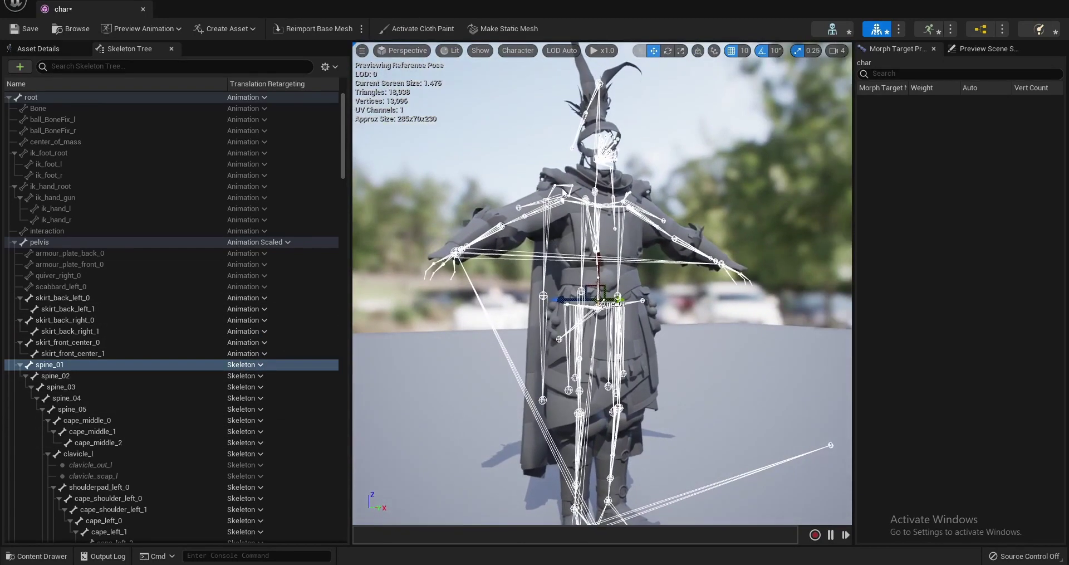
Filter the skeleton tree by "cap" and set translation retargeting to Animation for all middle, left, right and shoulder cape bones
left_click(138, 69)
type("ca")
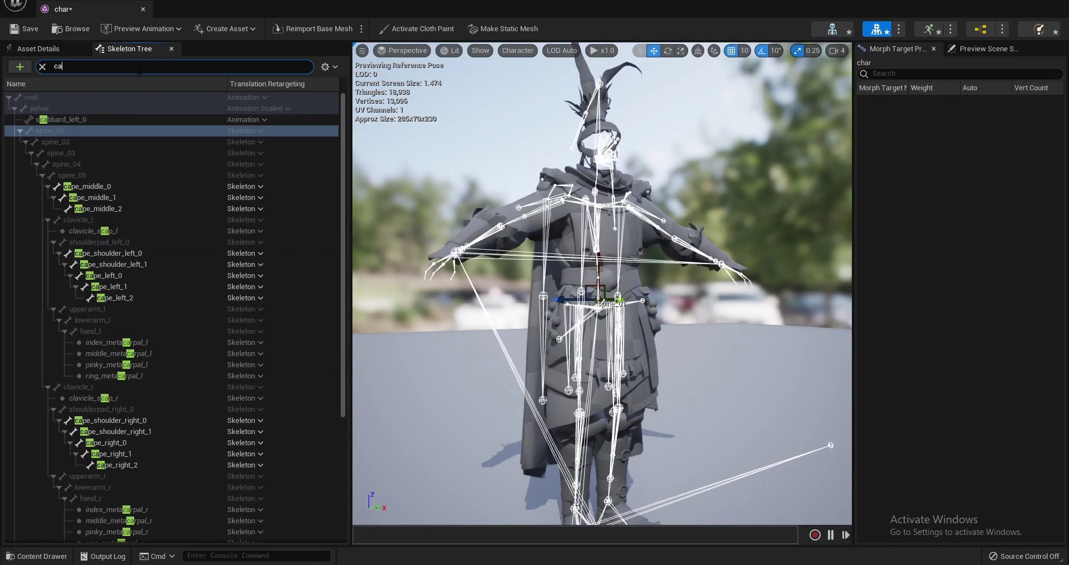
type("p")
left_click(109, 176)
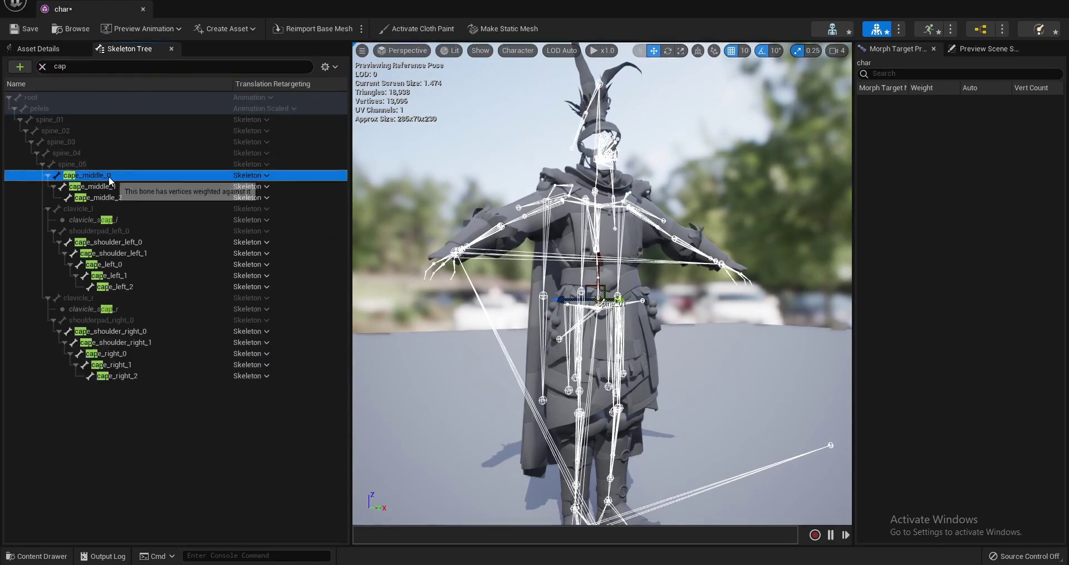
left_click(116, 186, "ctrl")
left_click(128, 197, "ctrl")
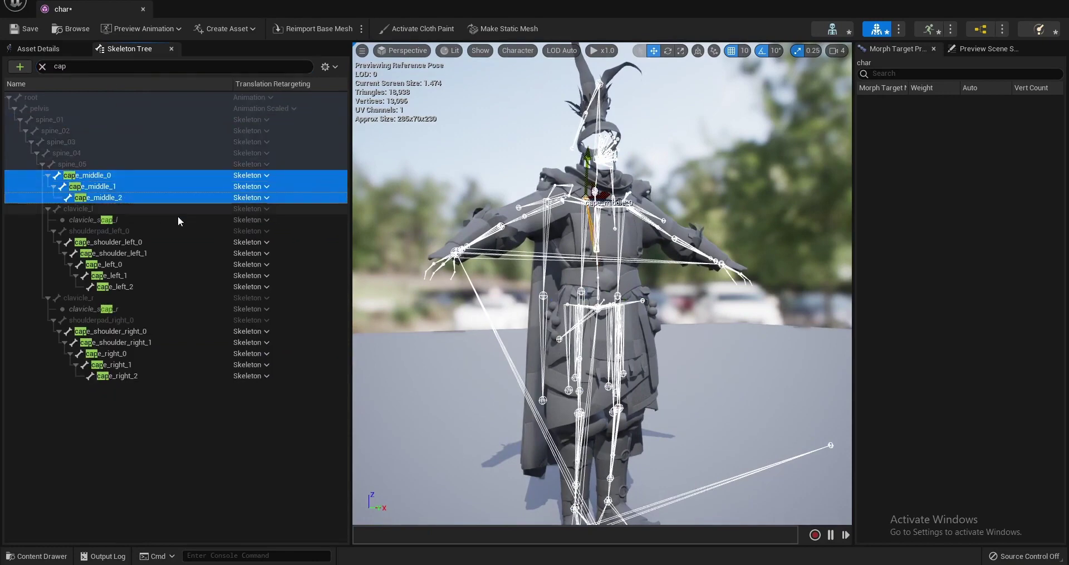
left_click(143, 244, "ctrl")
left_click(142, 254, "ctrl")
left_click(141, 265, "ctrl")
left_click(139, 277, "ctrl")
left_click(144, 287, "ctrl")
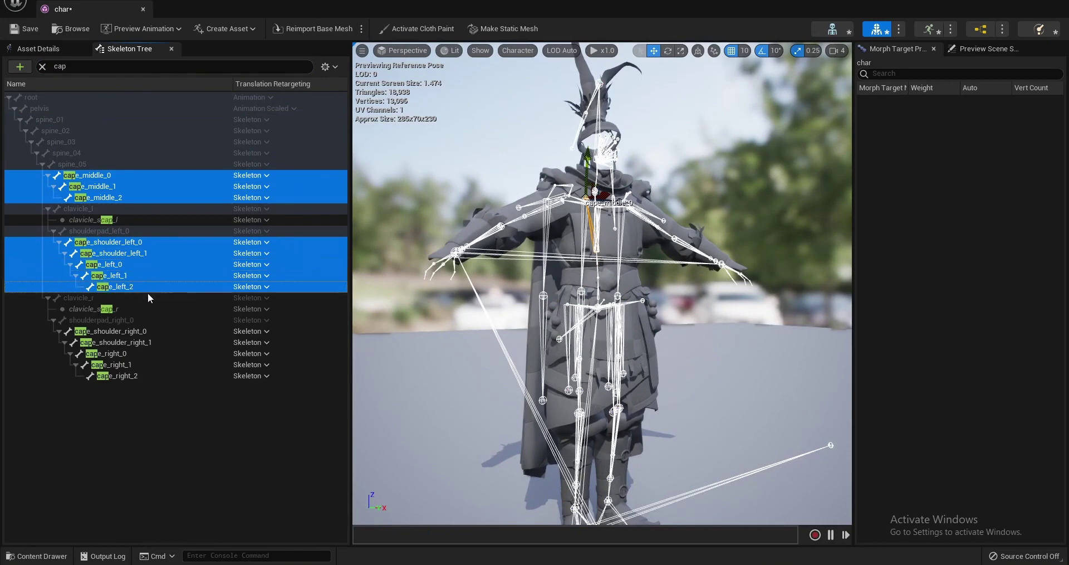
left_click(134, 332, "ctrl")
left_click(139, 342, "ctrl")
left_click(139, 366, "ctrl")
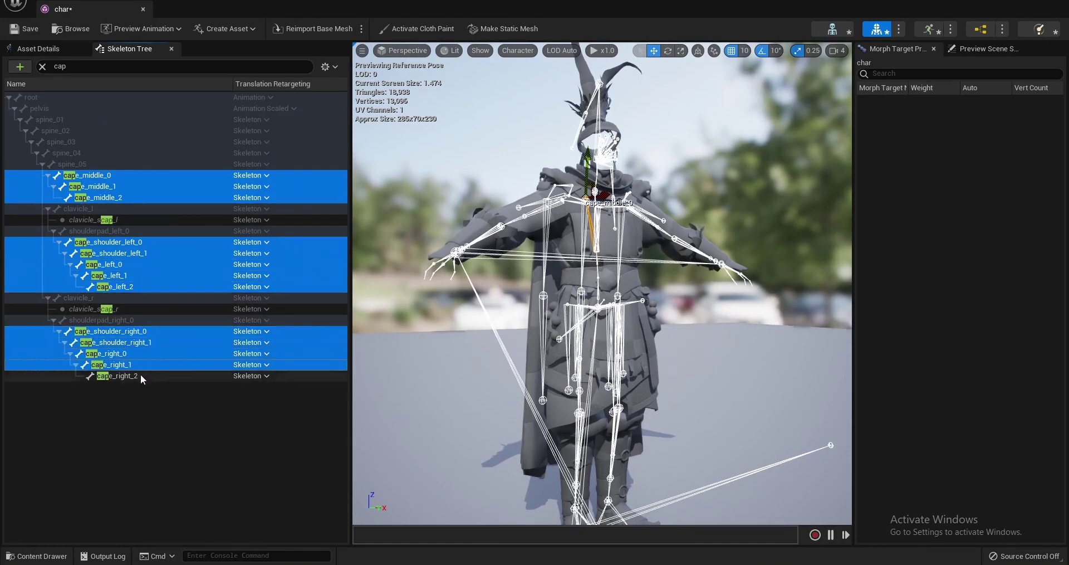
left_click(140, 374, "ctrl")
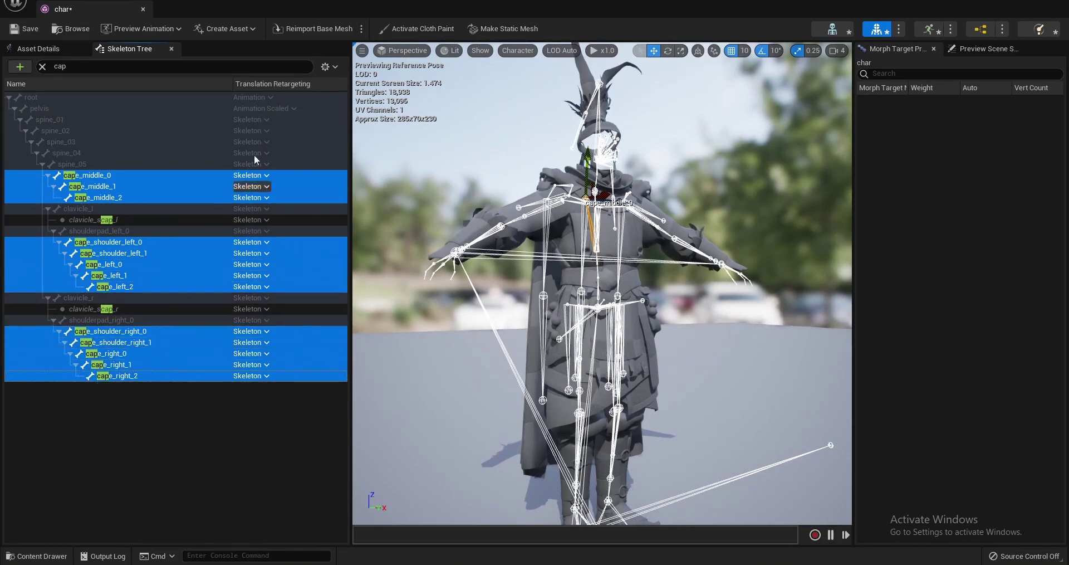
right_click(260, 188)
left_click(390, 259)
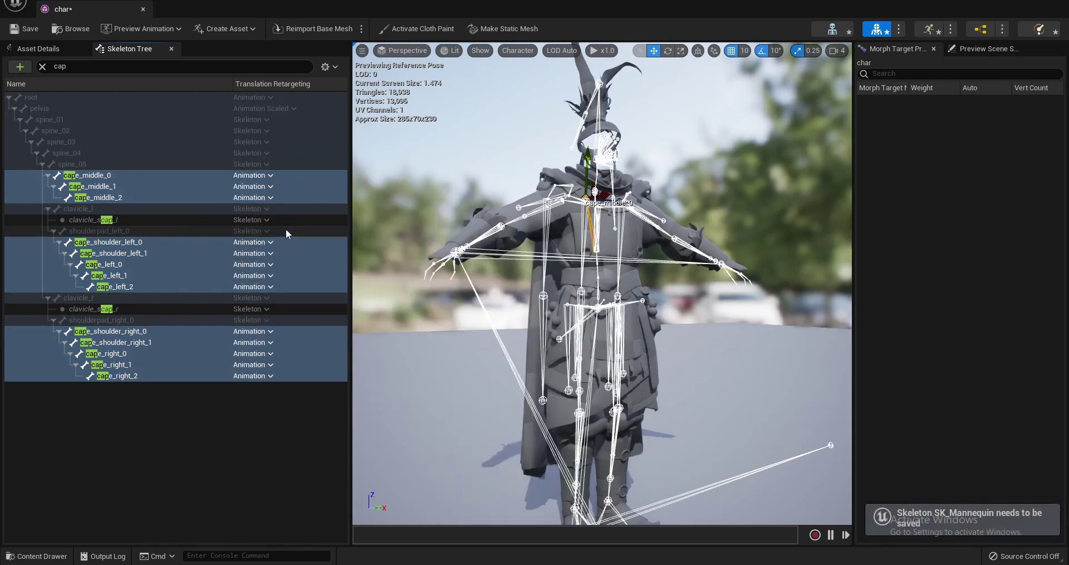
Set the translation retargeting of clavicle_scap_l and clavicle_scap_r to Animation
left_click(250, 221)
left_click(107, 219)
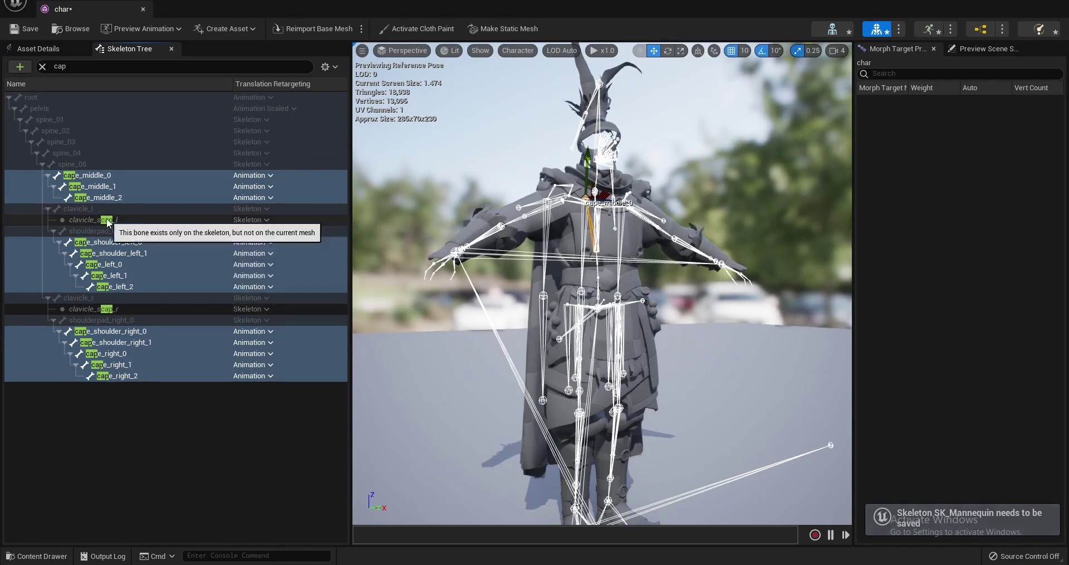
left_click(108, 223)
left_click(255, 220)
left_click(248, 246)
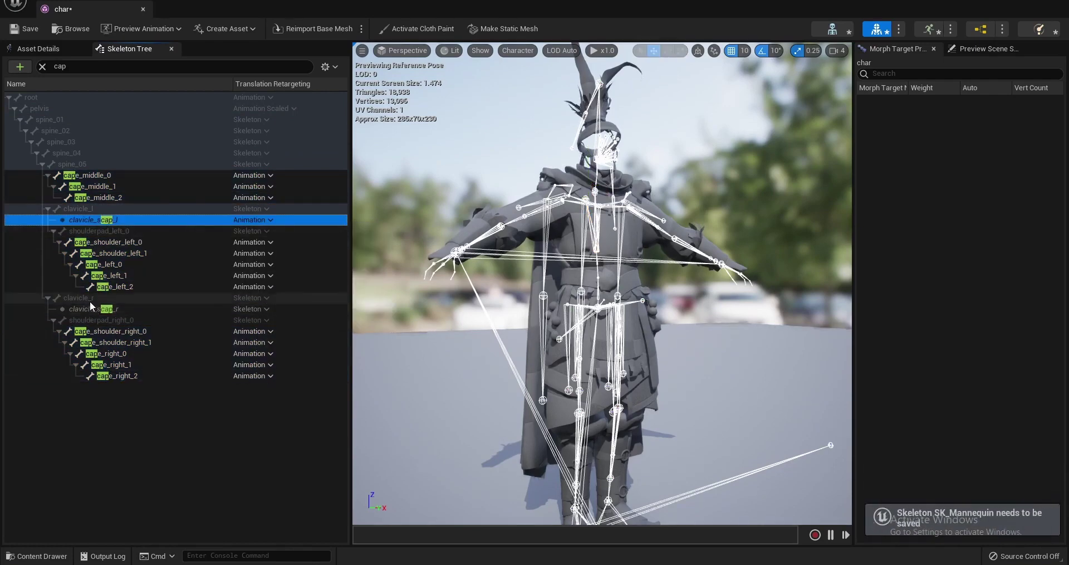
left_click(191, 300)
left_click(108, 313)
left_click(256, 310)
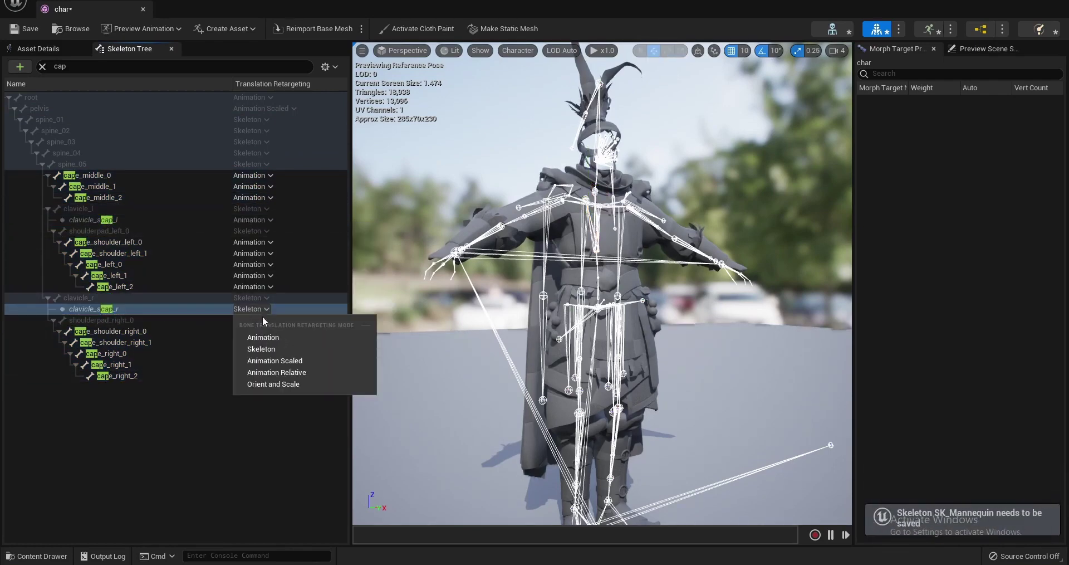
left_click(262, 337)
Set the translation retargeting of shoulderpad_right_0 and shoulderpad_left_0 to Animation
left_click(140, 320)
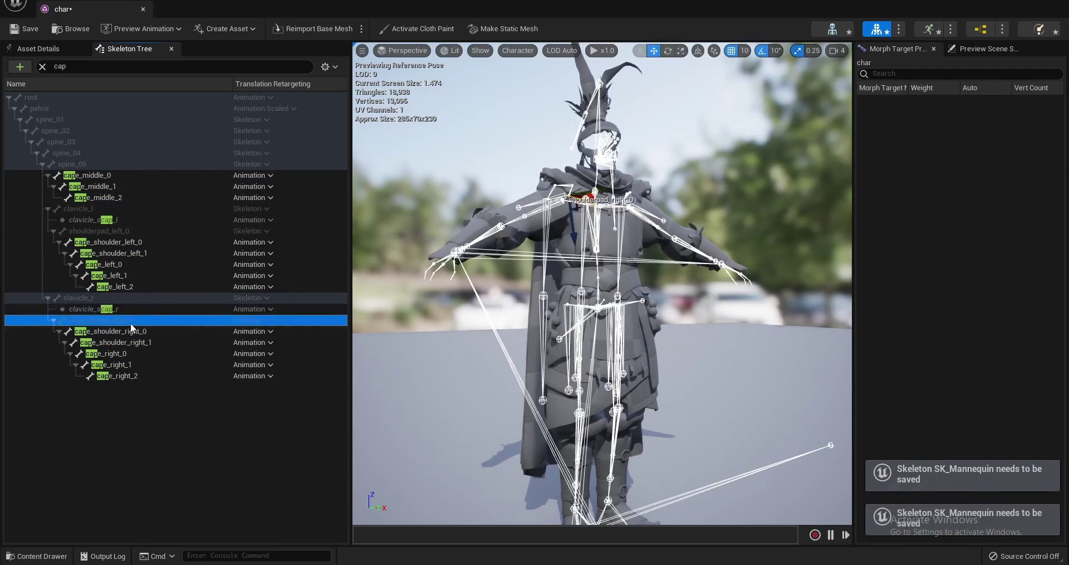
left_click(123, 387)
left_click(232, 320)
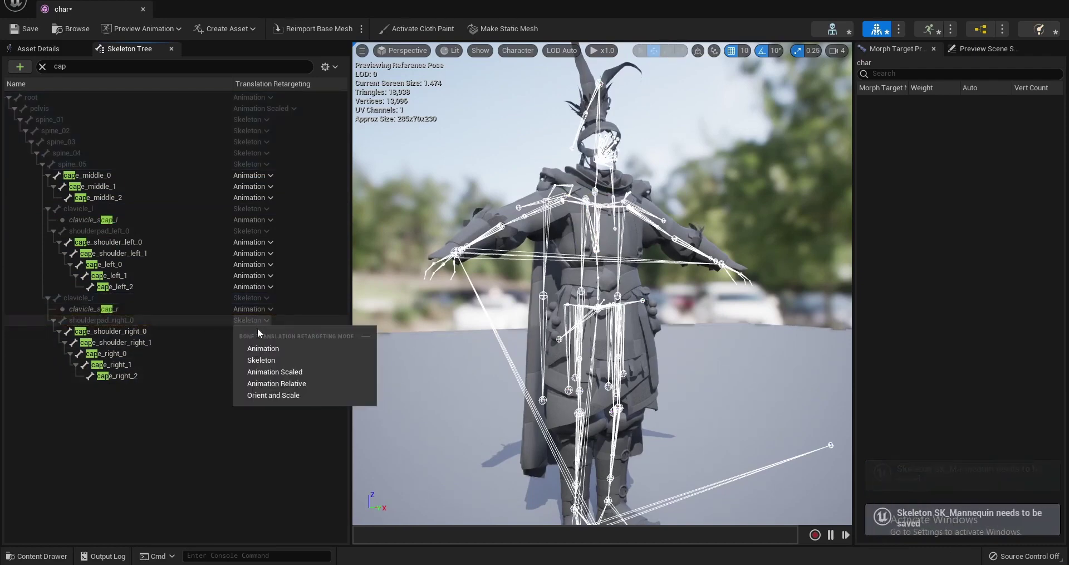
left_click(268, 346)
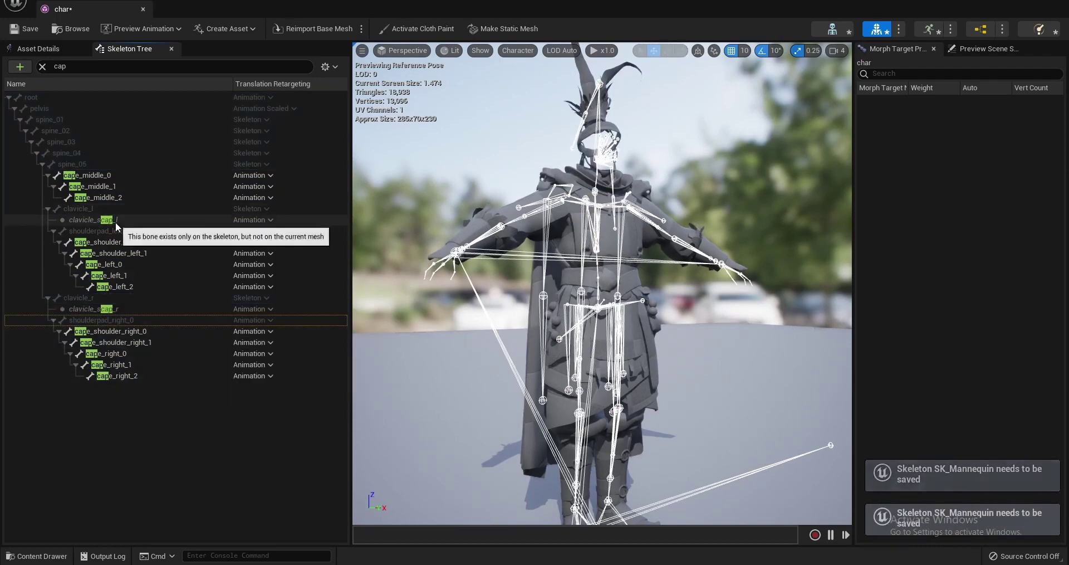
left_click(150, 231)
left_click(251, 231)
left_click(275, 260)
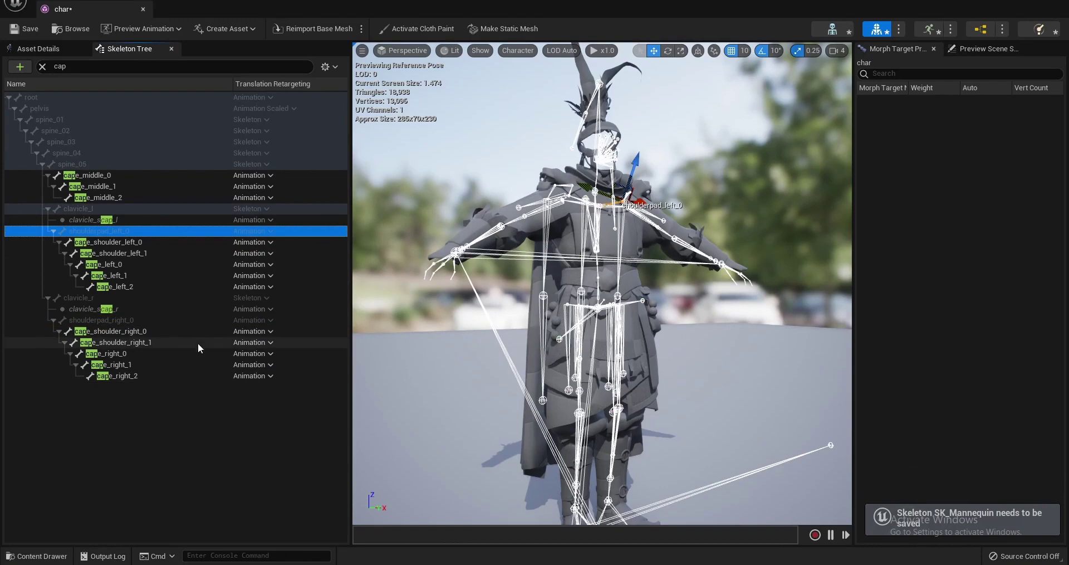
Clear the skeleton tree filter and set the pelvis bone's translation retargeting to Animation
left_click(42, 67)
left_click(266, 244)
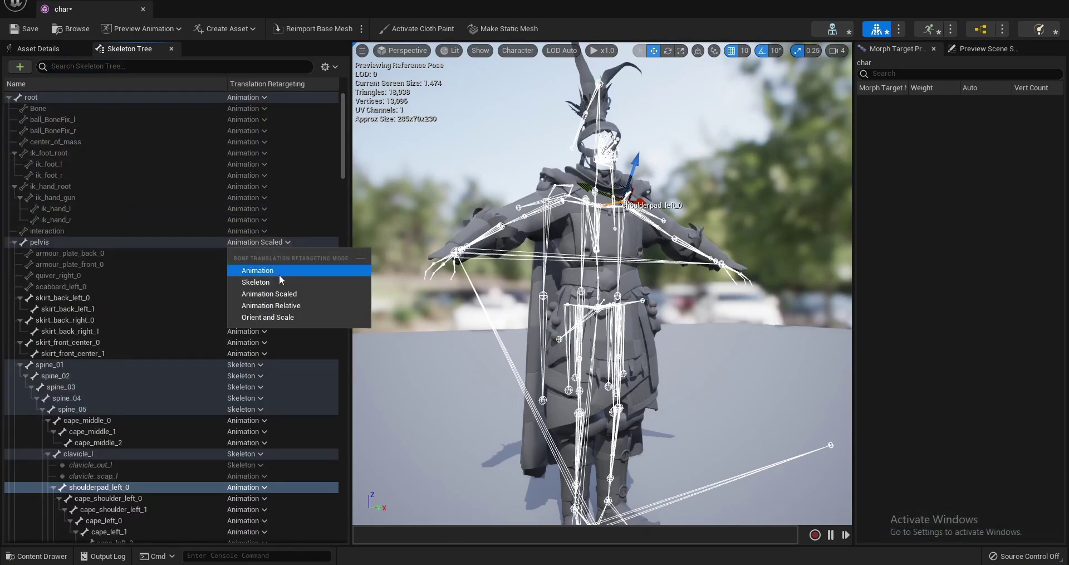
left_click(279, 270)
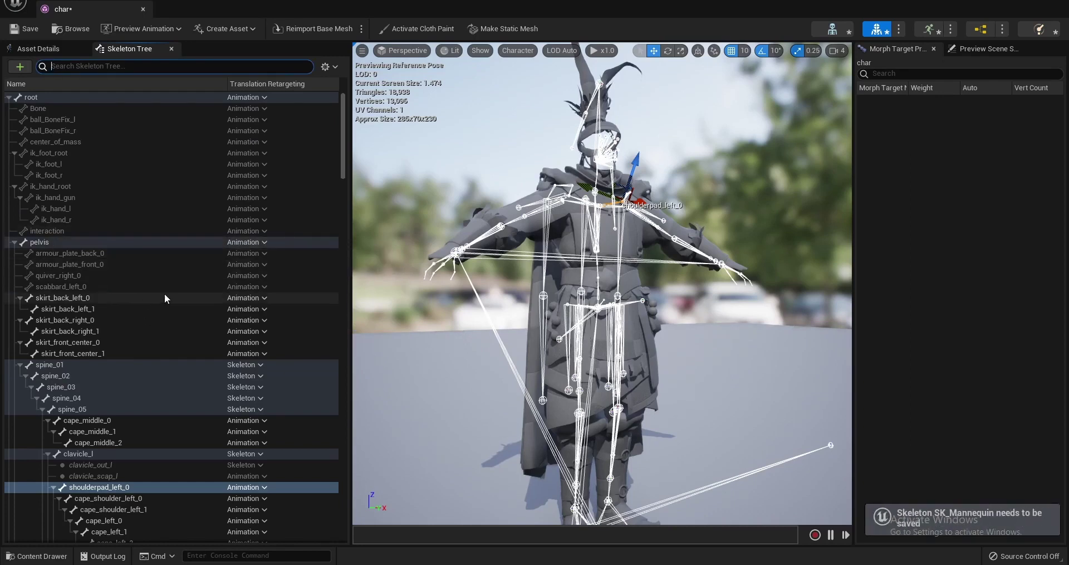
Play-test ThirdPersonMap, running the character in several directions to check its cape and body movement
left_click_drag(66, 9, 306, 9)
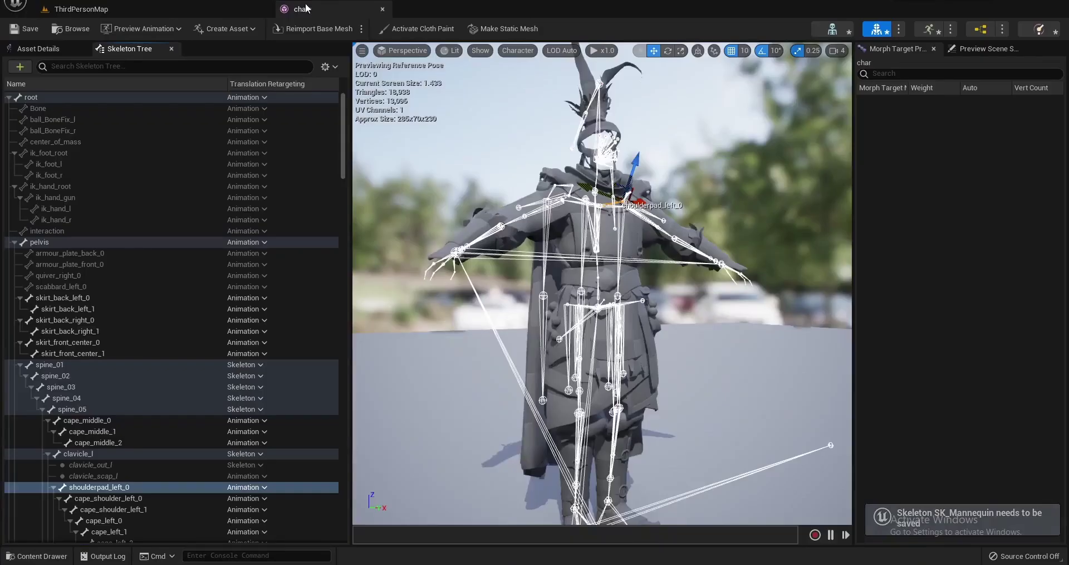
left_click(84, 9)
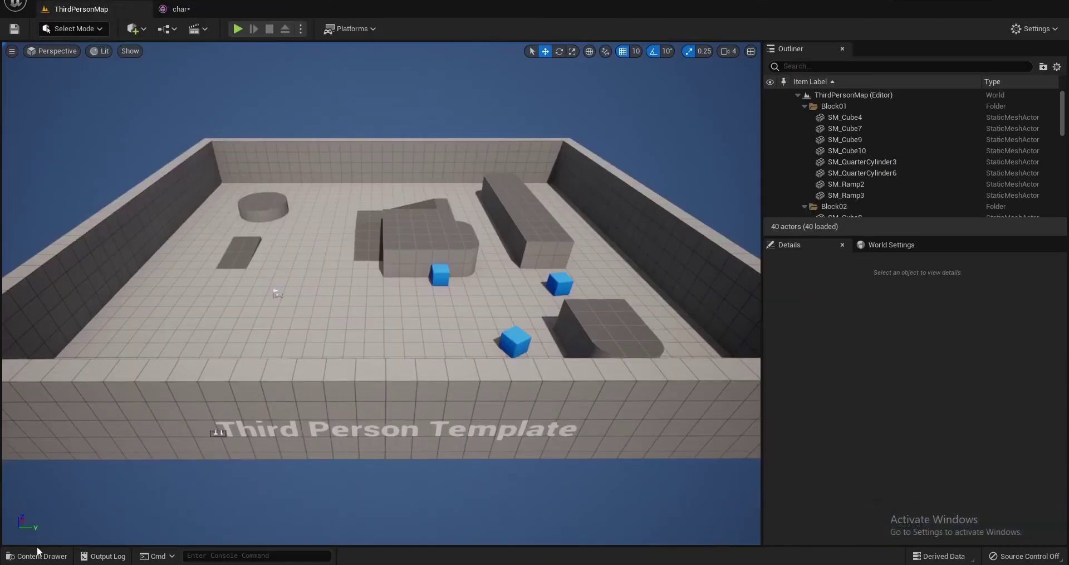
left_click(237, 29)
key("w")
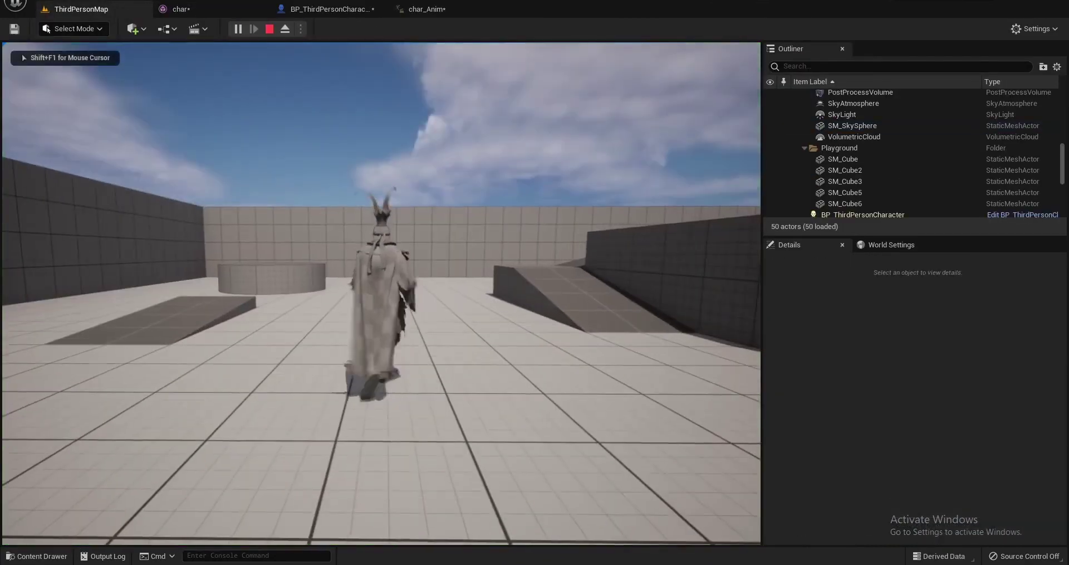
key("a")
key("d")
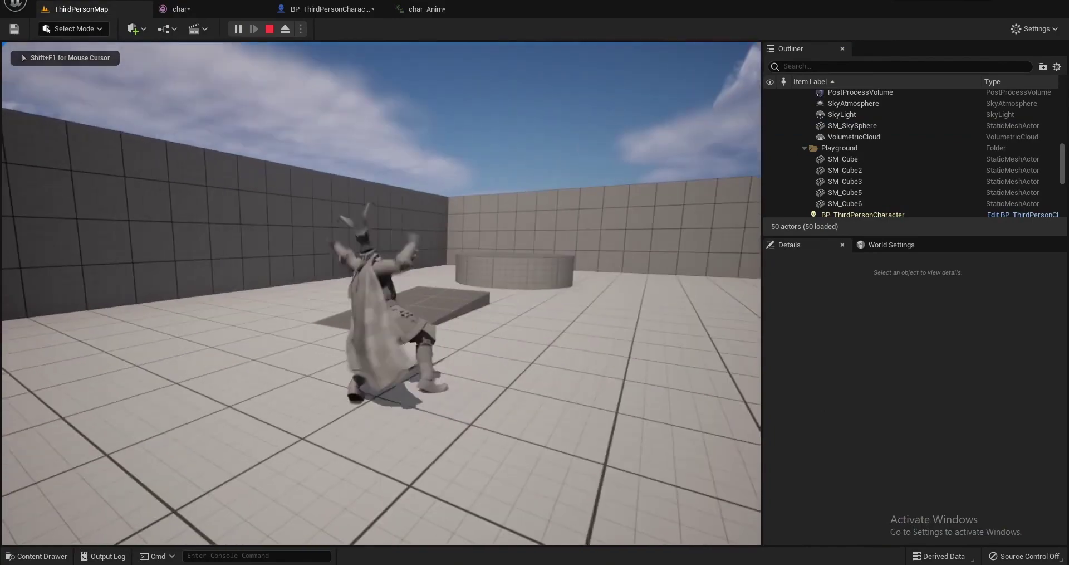
key("w")
key("a")
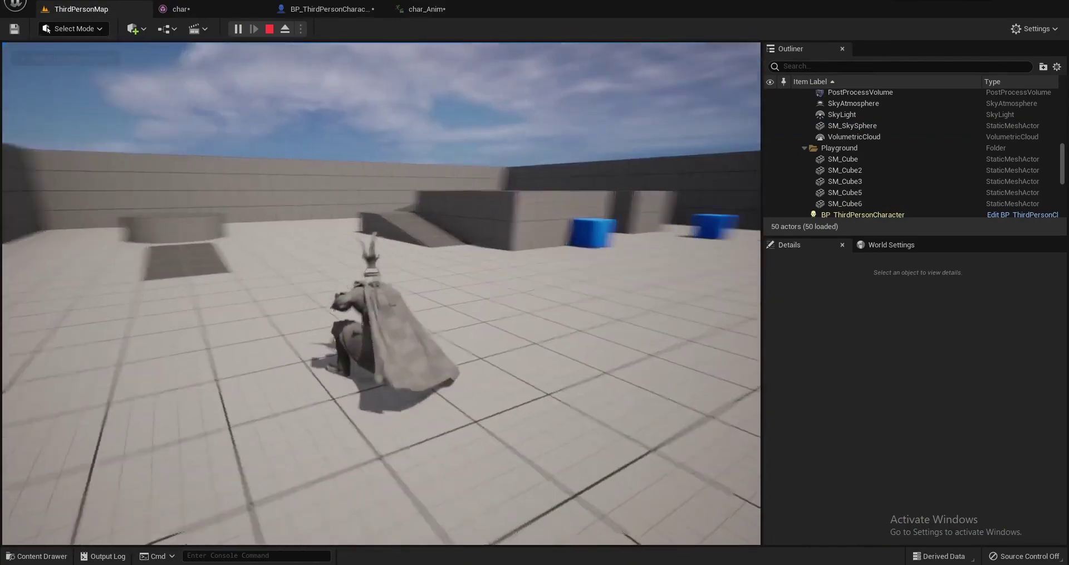